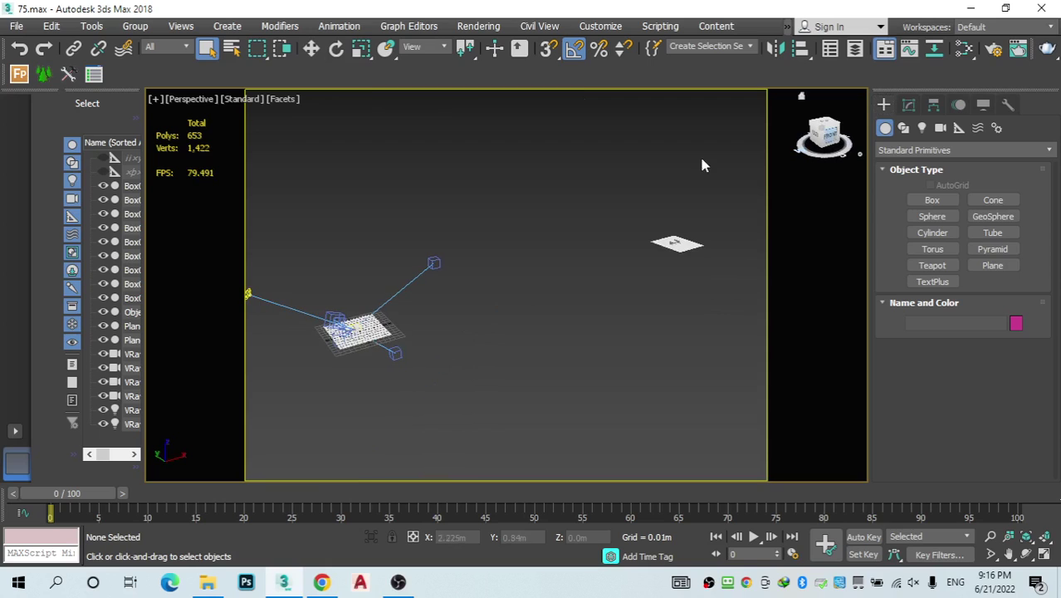
Step: Examine the house model up close, checking the box volumes and the ground plane
scroll(344, 315, "up", 10)
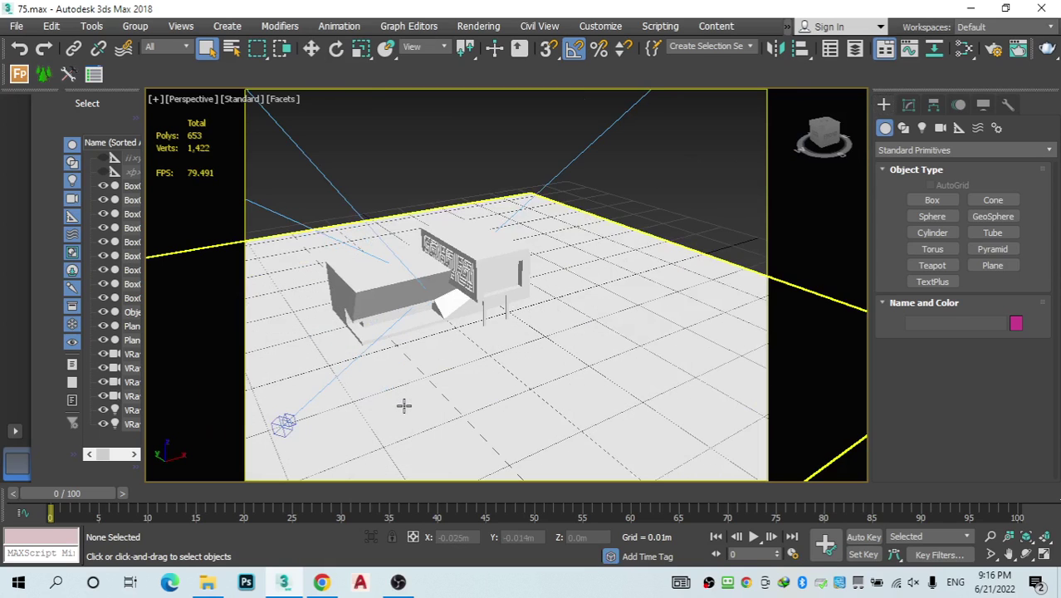
scroll(537, 345, "down", 3)
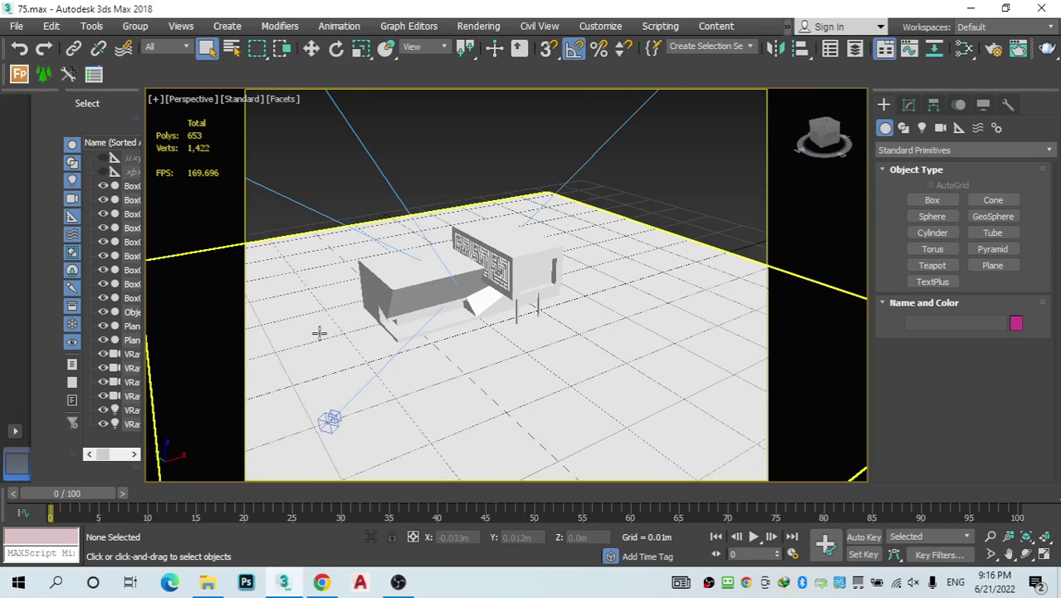
scroll(449, 313, "down", 3)
scroll(509, 319, "up", 8)
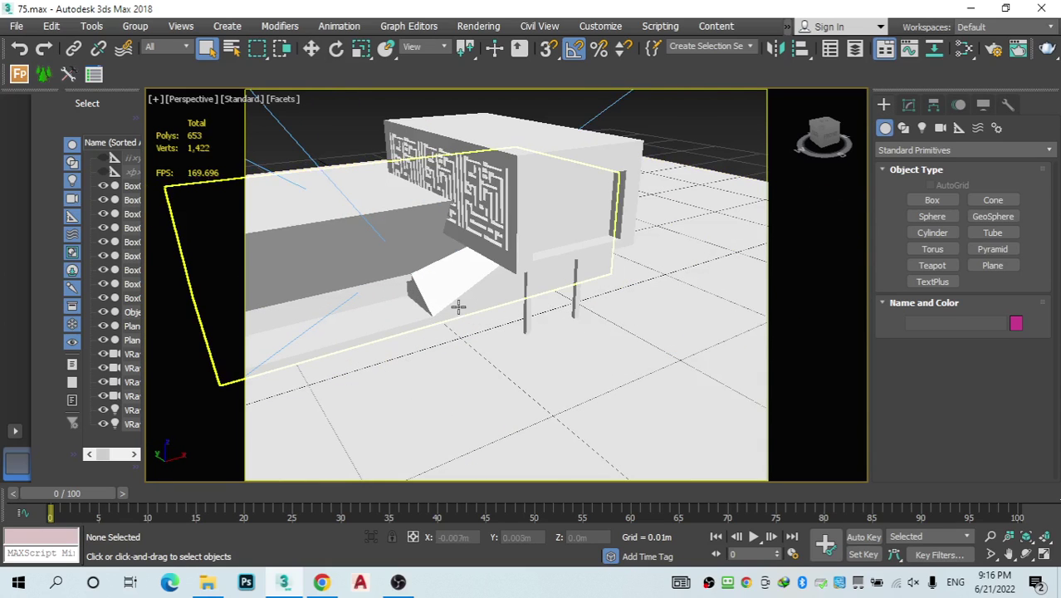
left_click(390, 296)
scroll(369, 290, "up", 5)
left_click(369, 290)
scroll(551, 297, "down", 6)
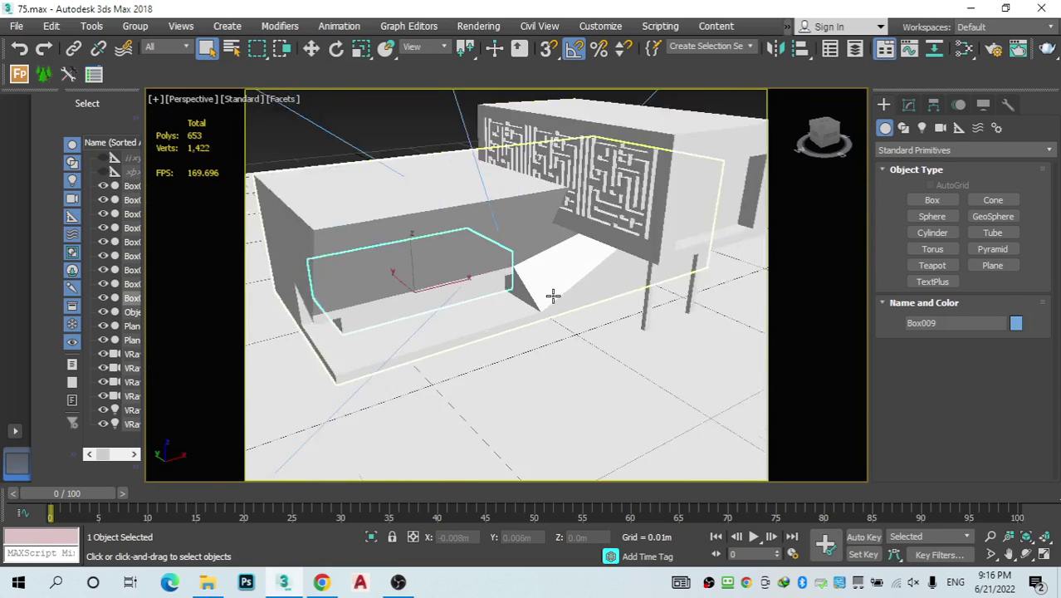
left_click(451, 361)
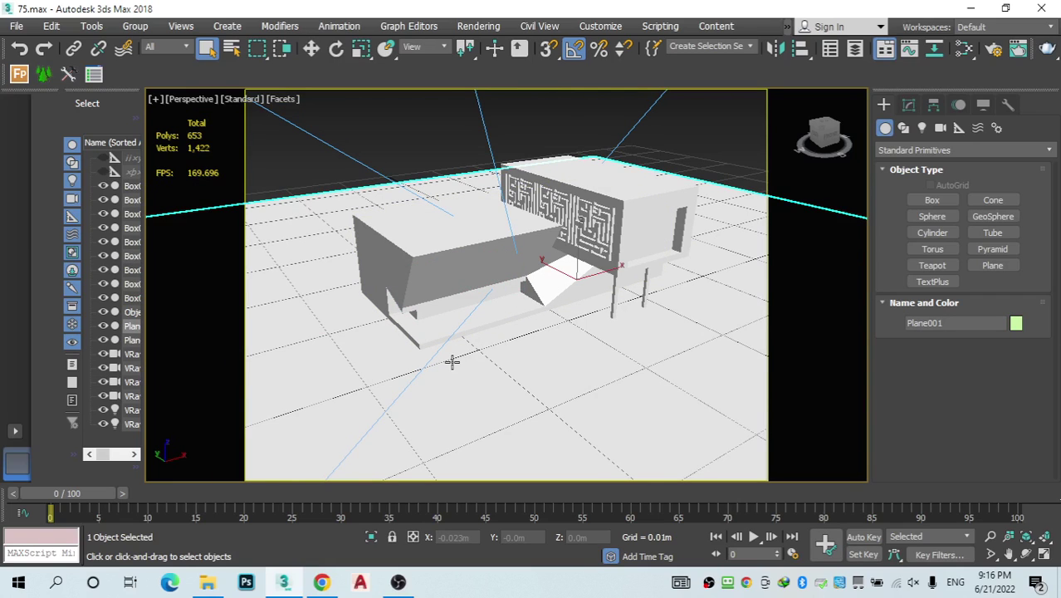
Step: Merge the blocks file from the modern home facade folder into the scene, placing its objects on the ground plane
mouse_move(209, 580)
left_click(241, 527)
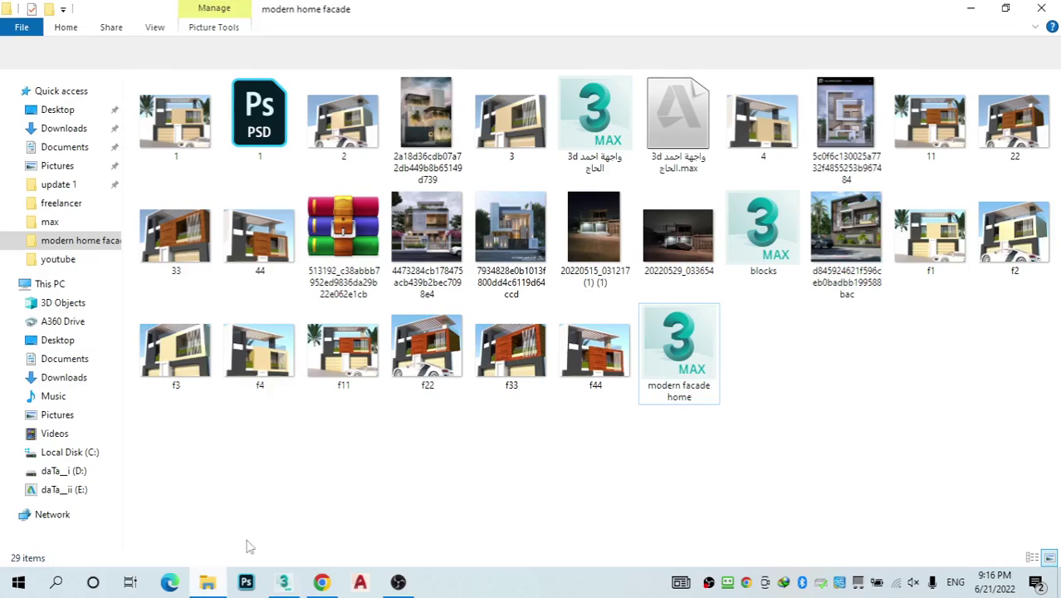
left_click_drag(751, 234, 305, 316)
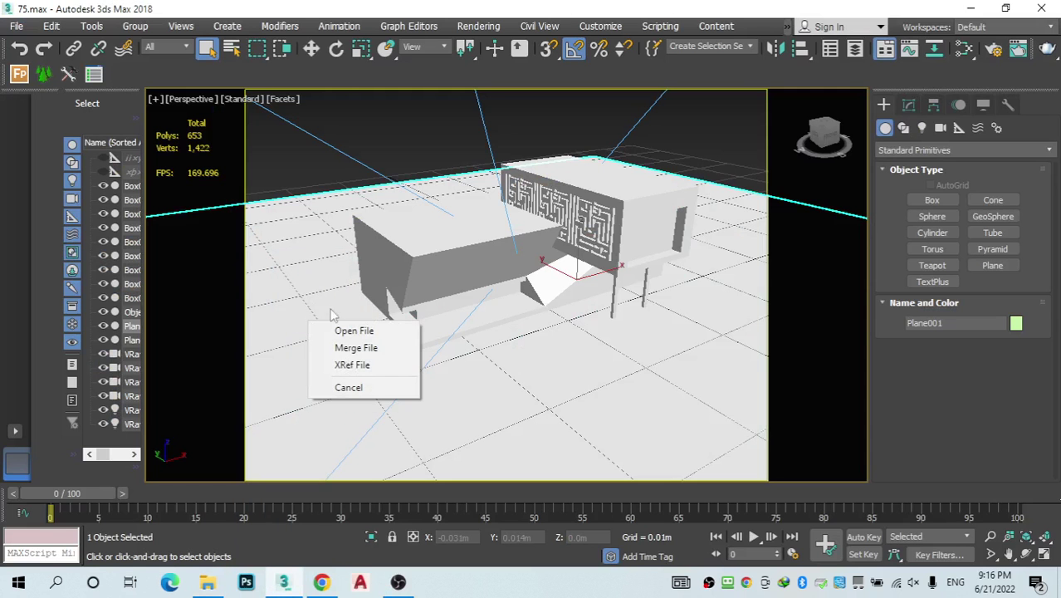
left_click(344, 348)
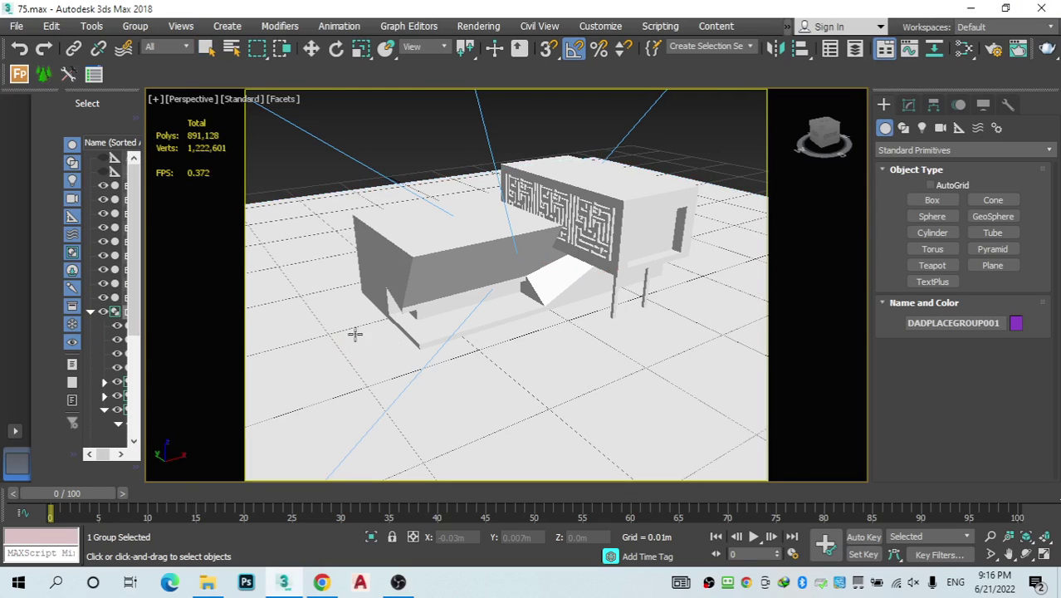
left_click(358, 326)
Step: Move the seven merged entities along the X axis toward the house
scroll(514, 398, "down", 3)
scroll(624, 355, "down", 10)
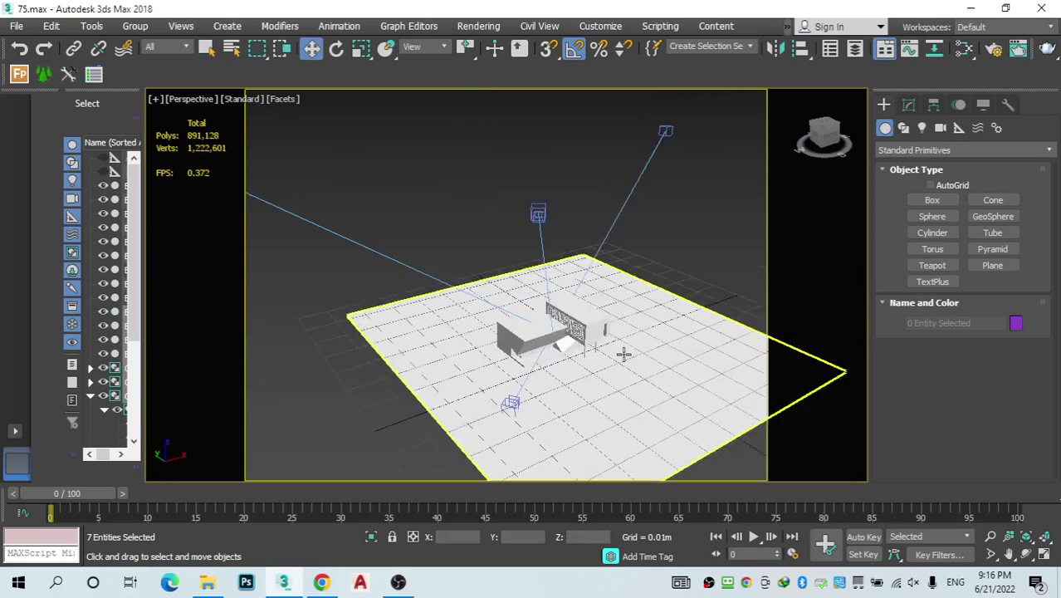
scroll(732, 296, "up", 7)
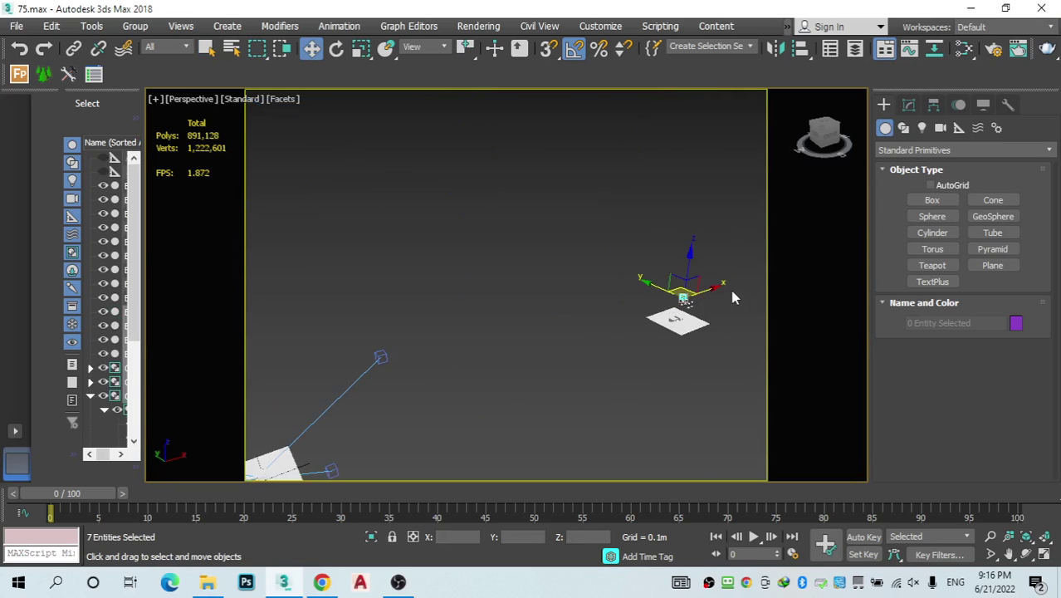
scroll(627, 364, "up", 4)
scroll(598, 334, "down", 5)
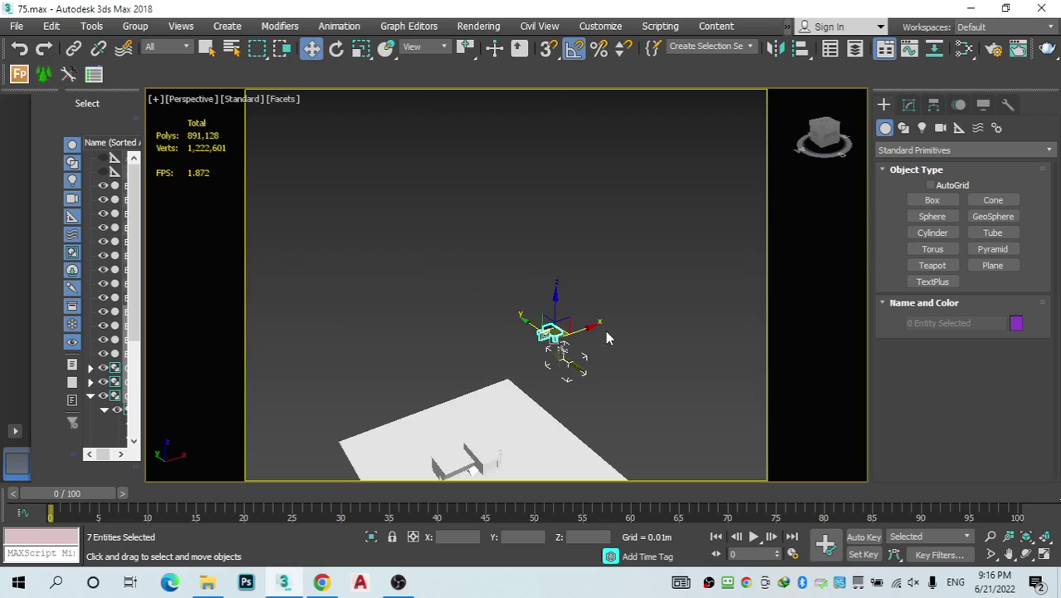
scroll(606, 325, "down", 2)
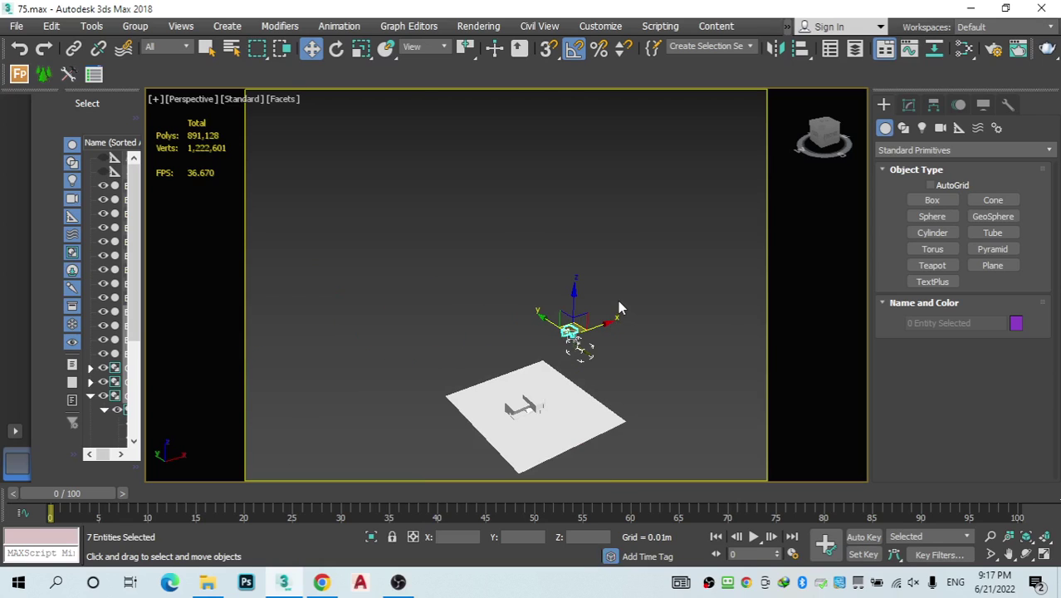
scroll(620, 302, "down", 2)
left_click_drag(611, 311, 340, 411)
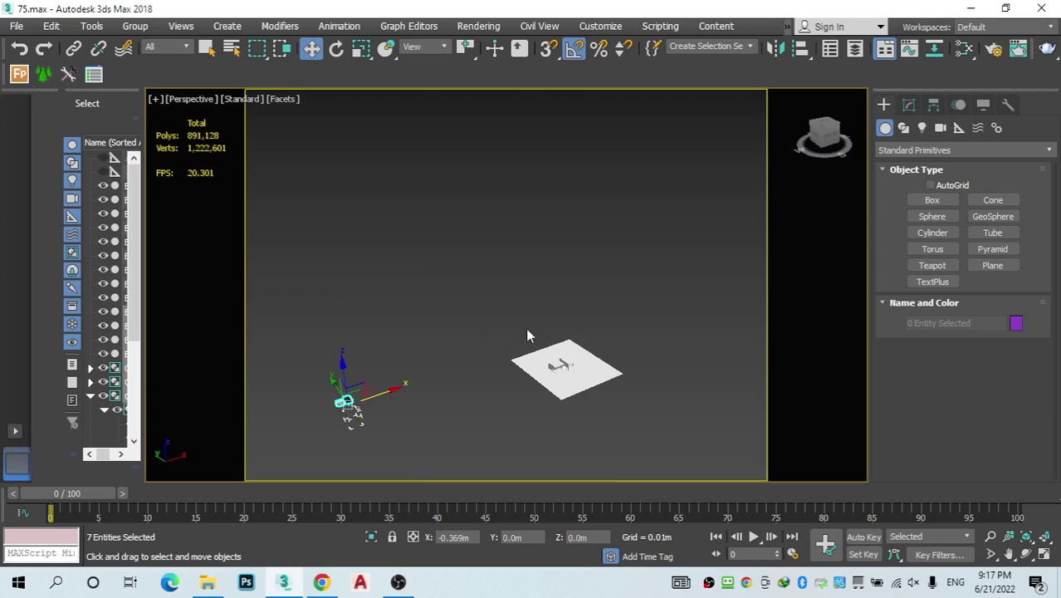
Step: Group the seven merged entities under the default name
scroll(683, 282, "down", 3)
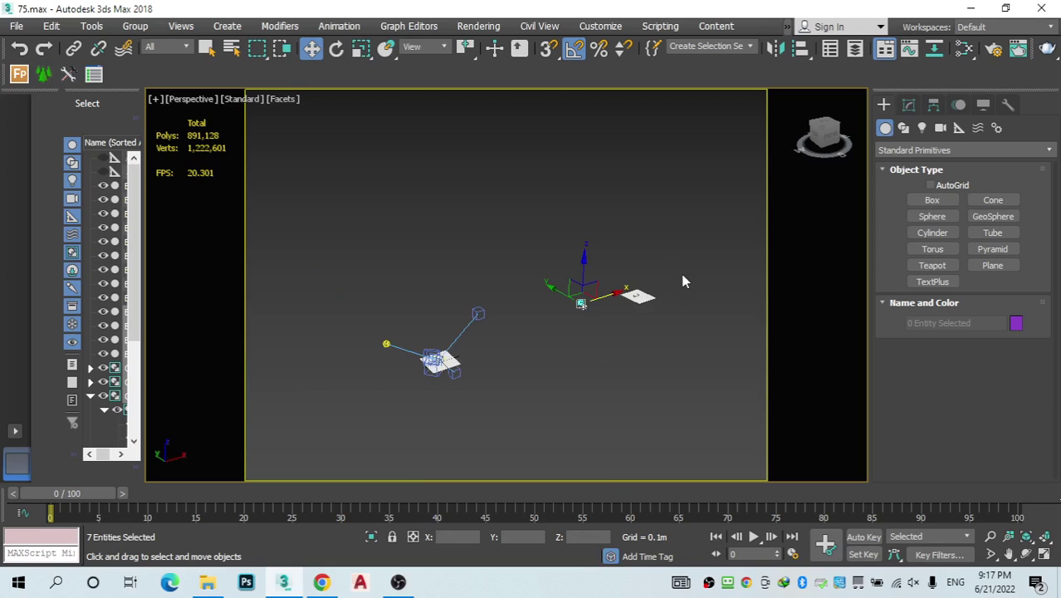
left_click(135, 26)
left_click(143, 51)
left_click(538, 316)
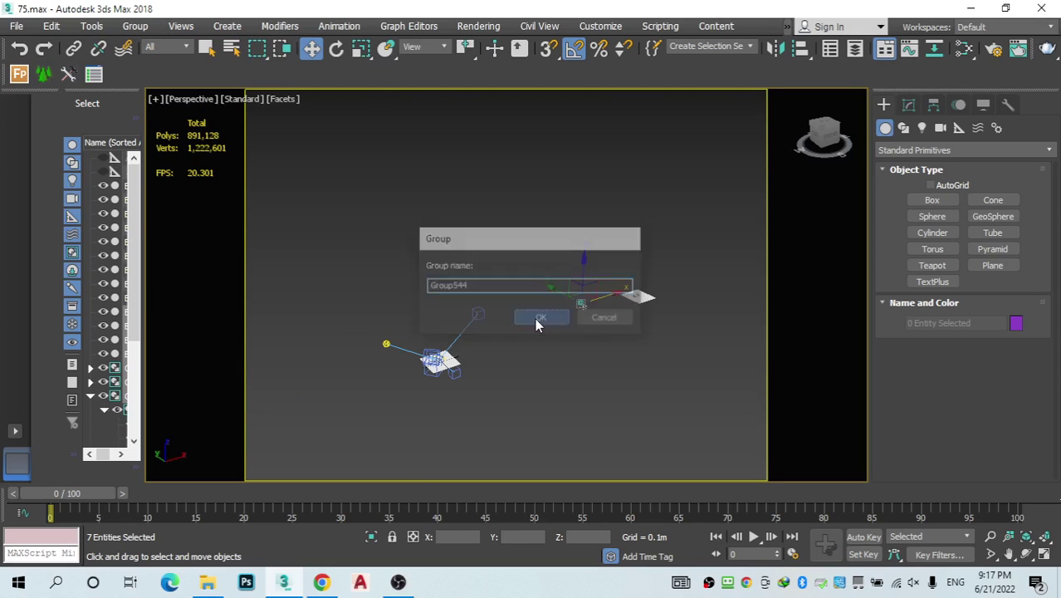
Step: Move the group of merged blocks onto the main ground plane, in the open area beside the house
left_click_drag(596, 307, 451, 368)
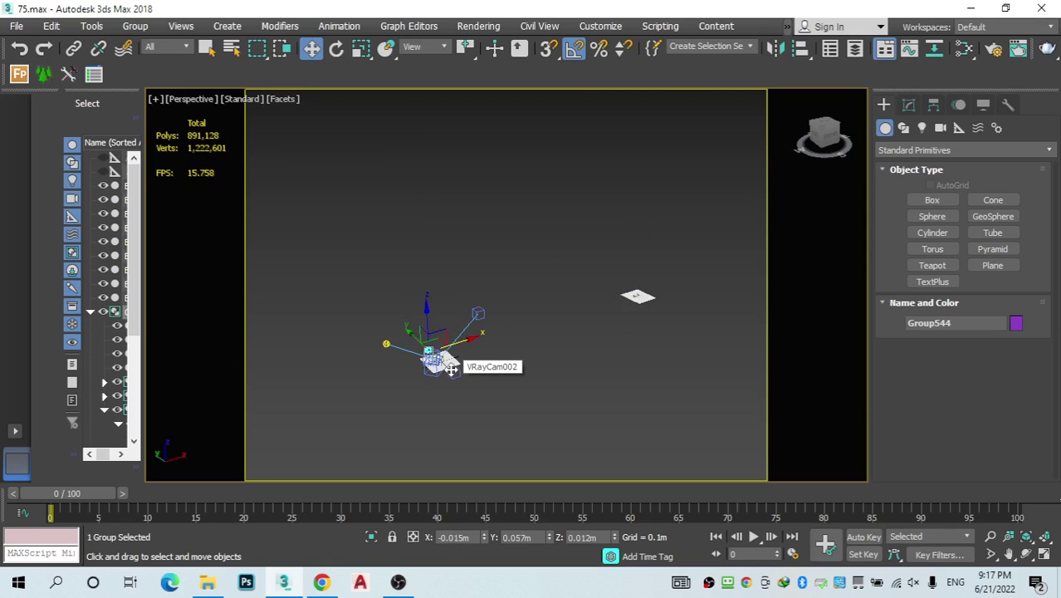
scroll(363, 326, "up", 3)
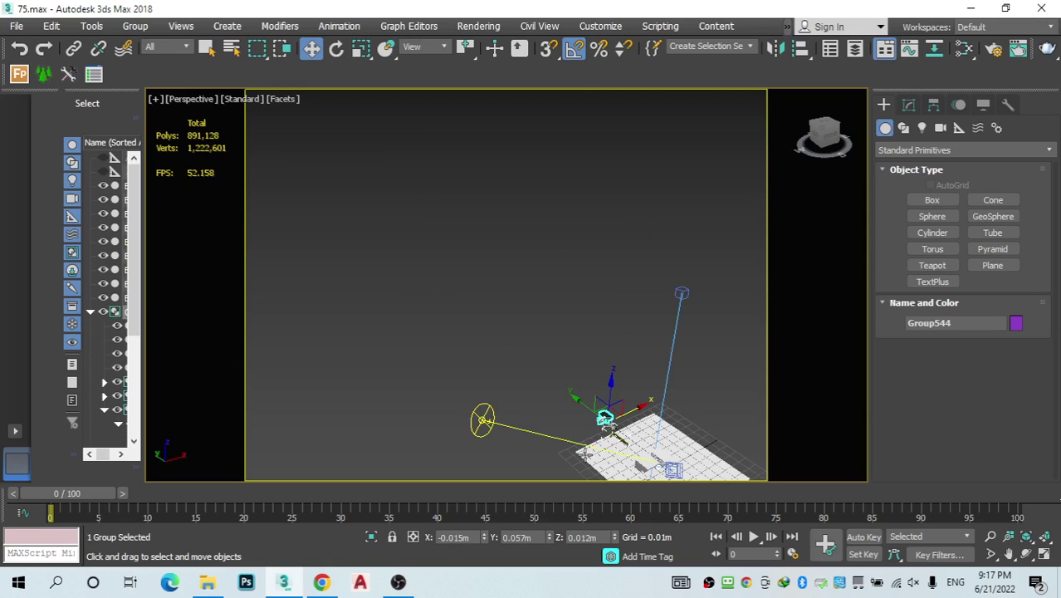
scroll(592, 453, "up", 2)
scroll(602, 397, "up", 4)
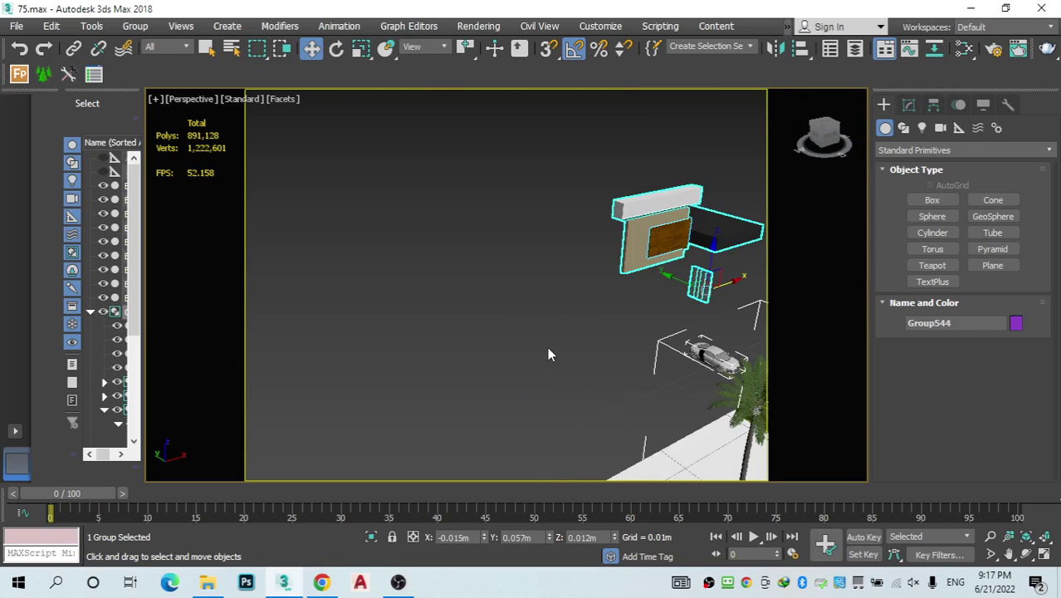
scroll(598, 312, "down", 5)
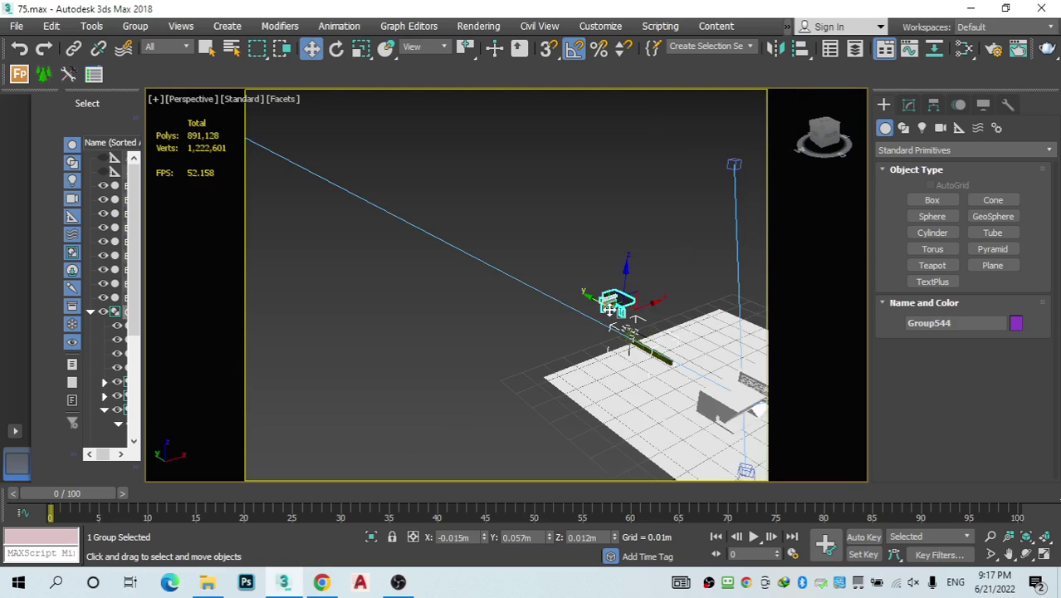
scroll(610, 309, "down", 6)
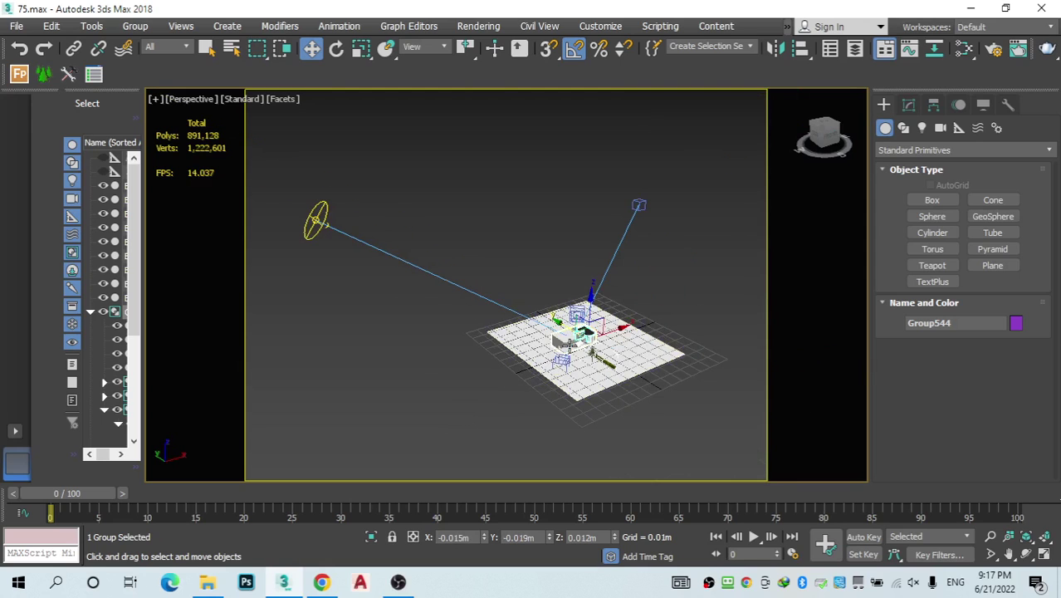
scroll(571, 340, "up", 5)
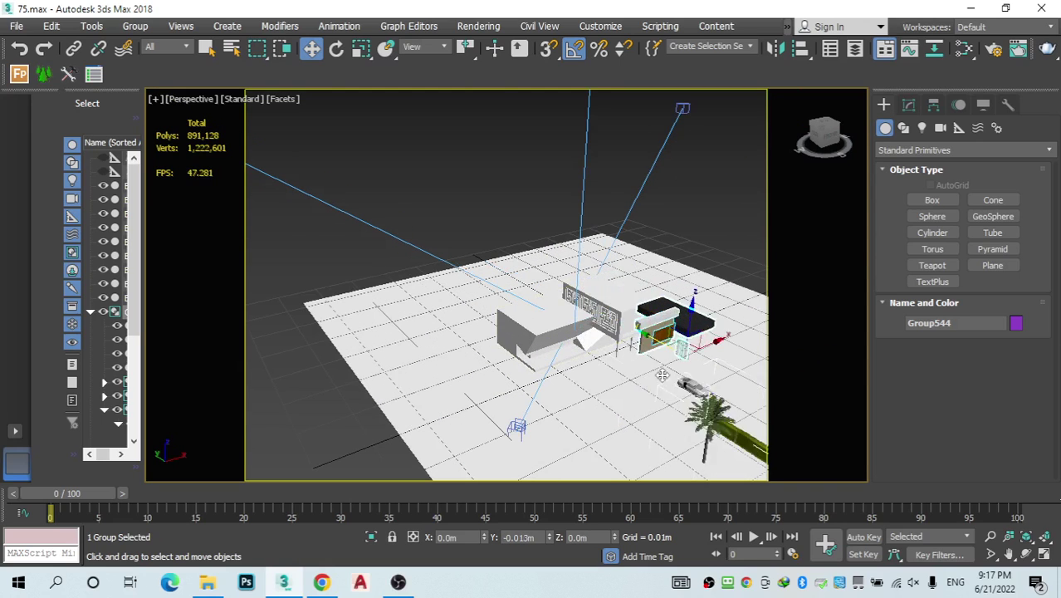
left_click_drag(662, 376, 719, 417)
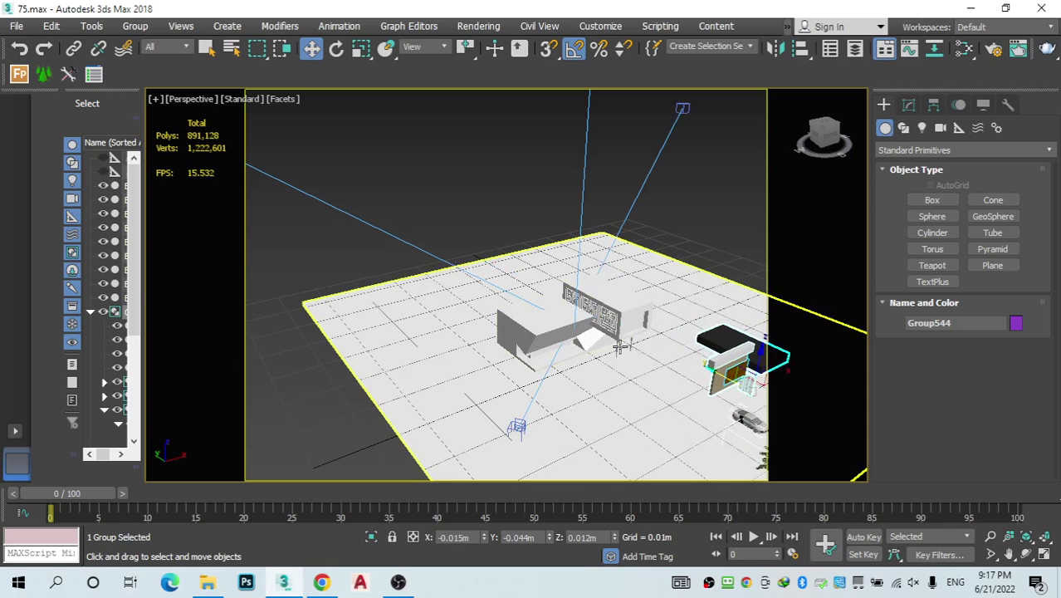
scroll(479, 297, "down", 5)
scroll(560, 310, "up", 6)
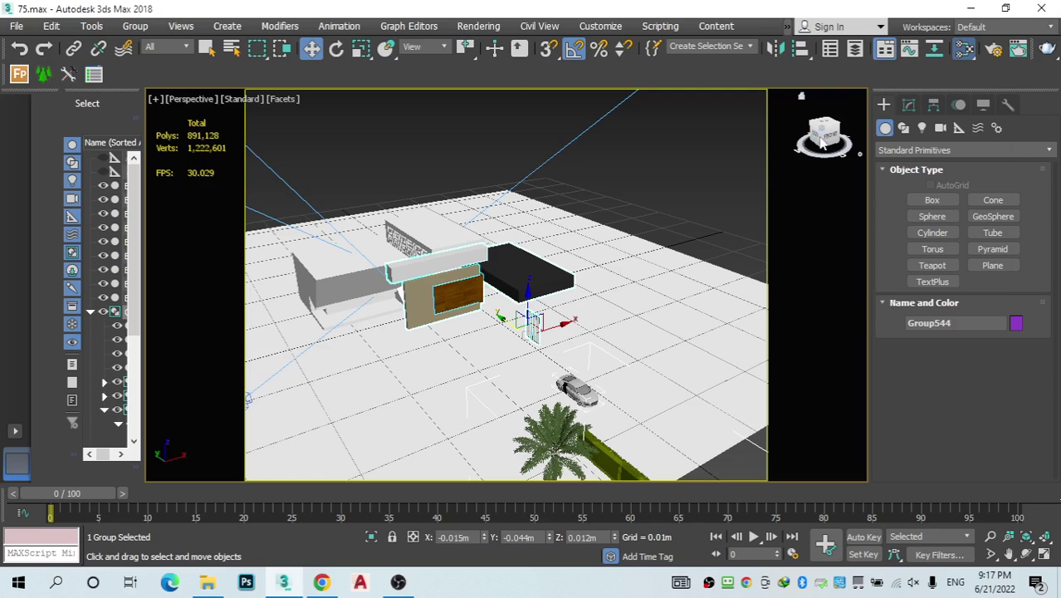
Step: Sample the beige wall block's material into the Slate Material Editor and enlarge its node preview
left_click(964, 48)
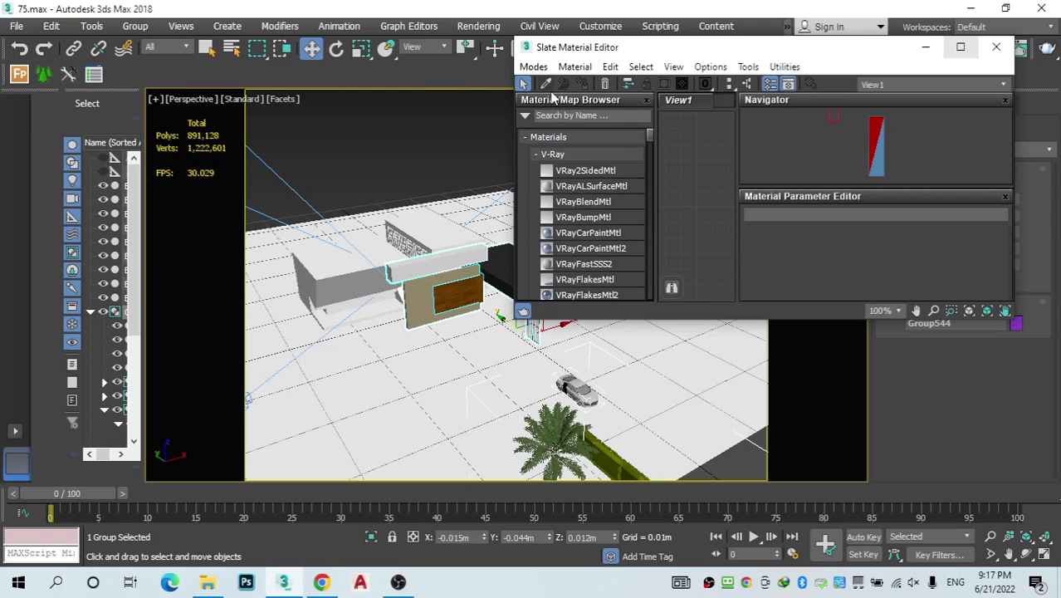
left_click(545, 83)
left_click(424, 290)
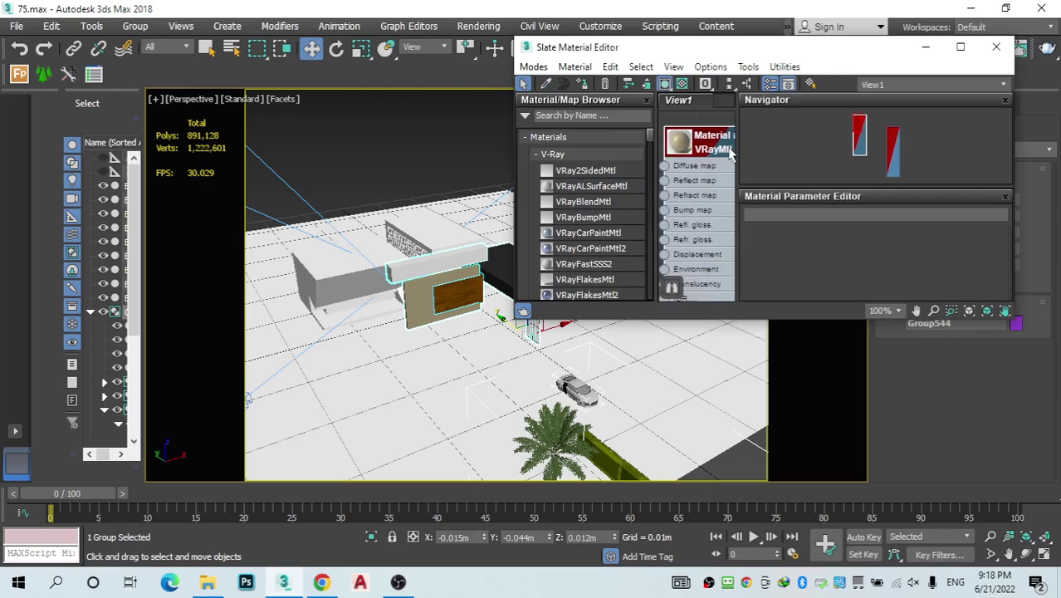
double_click(670, 148)
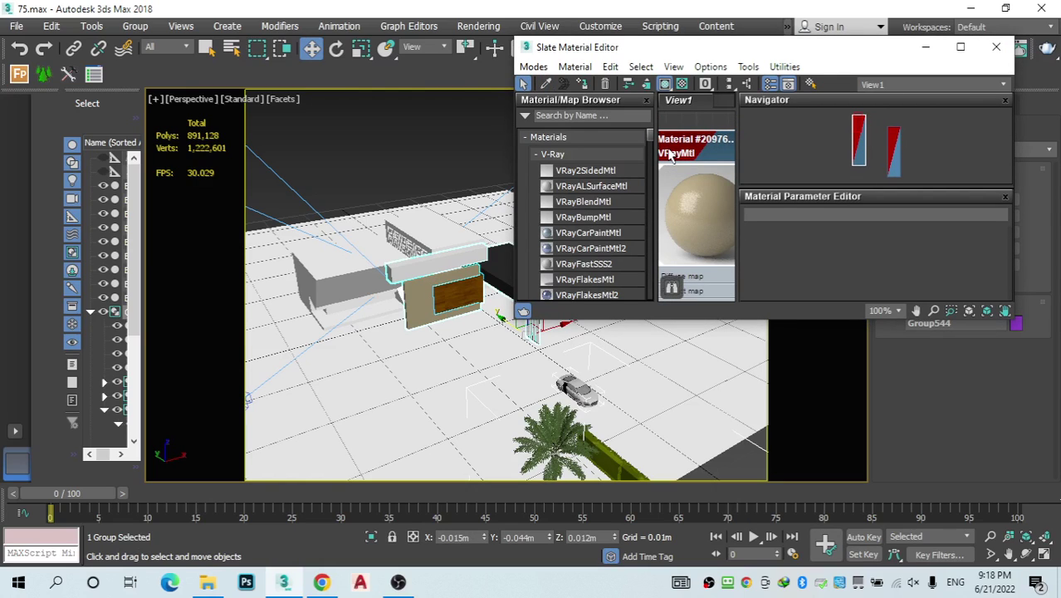
left_click_drag(693, 148, 543, 184)
Step: Sample the wood panel's material into the Slate Material Editor and enlarge its node preview
left_click(547, 85)
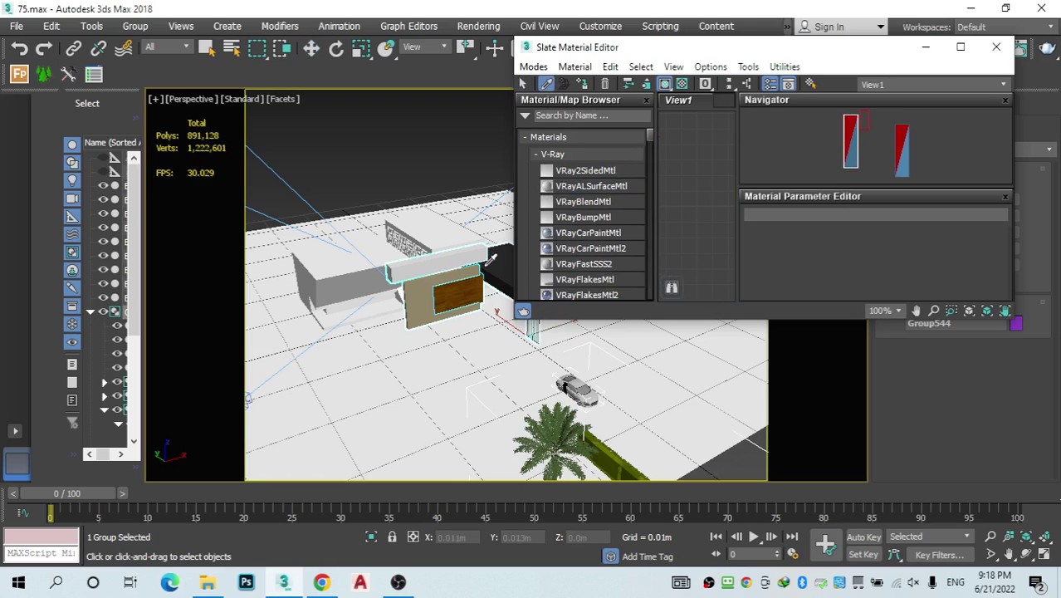
left_click(475, 273)
left_click_drag(679, 126, 705, 157)
double_click(688, 161)
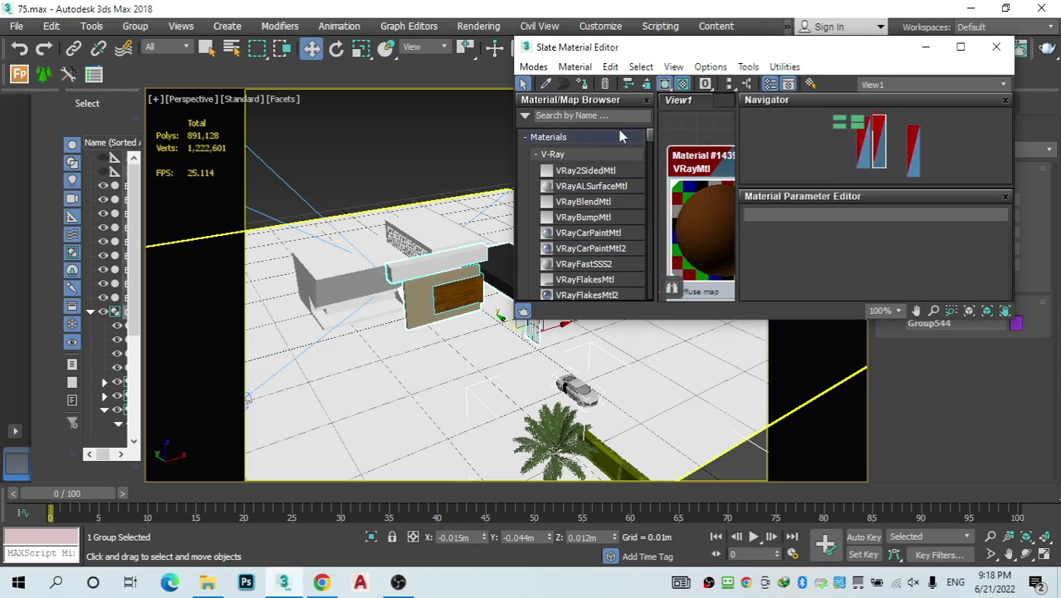
Step: Sample the black roof slab's material into the Slate Material Editor and arrange its node in the view
left_click(546, 83)
left_click(504, 270)
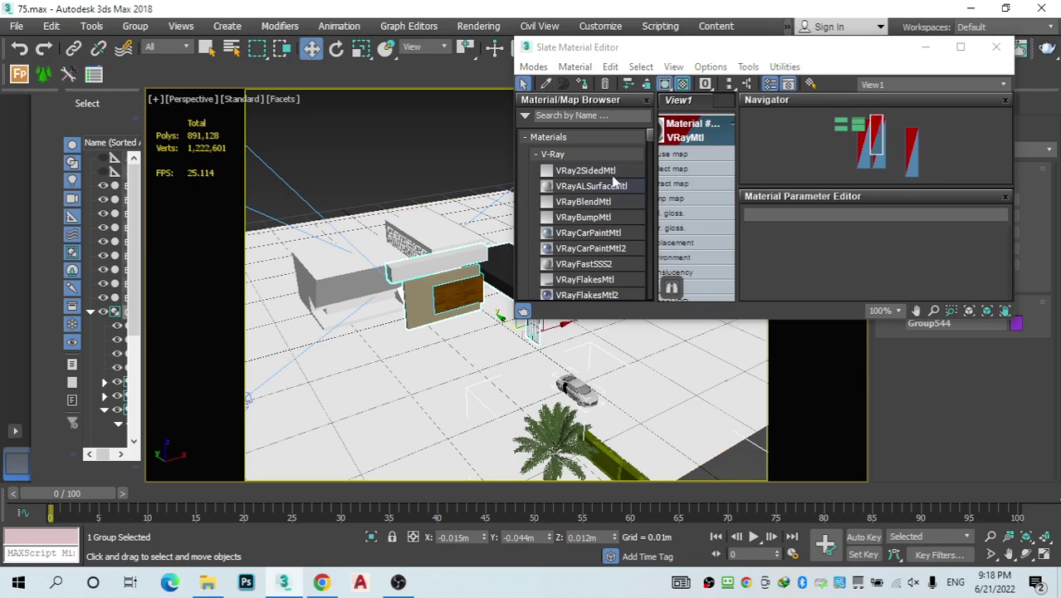
left_click_drag(672, 141, 721, 174)
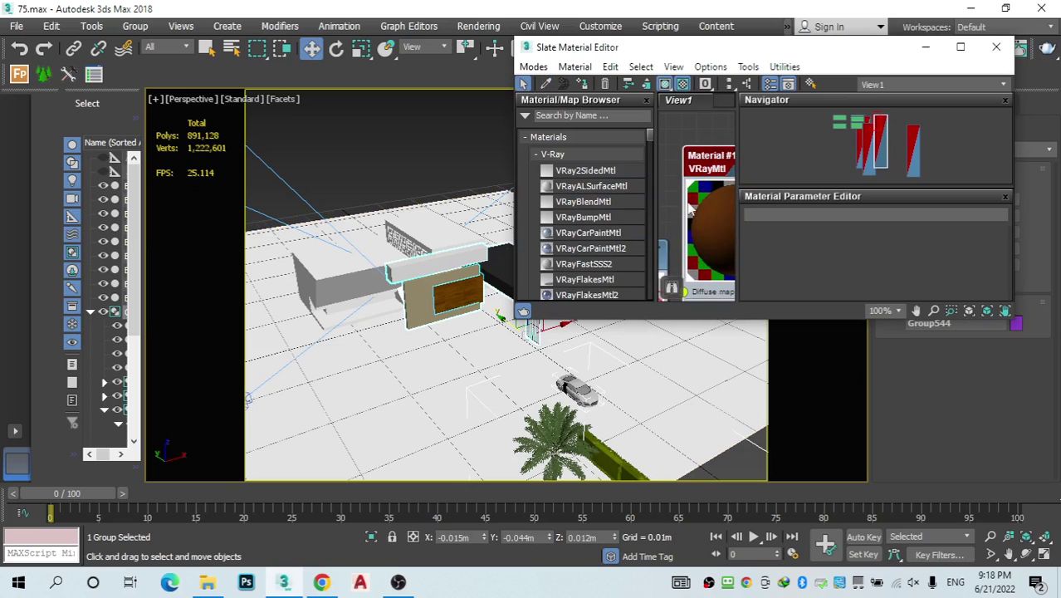
Step: Minimise the Slate Material Editor and examine the merged glass door up close
left_click_drag(768, 55, 835, 110)
scroll(529, 334, "up", 5)
scroll(555, 291, "down", 3)
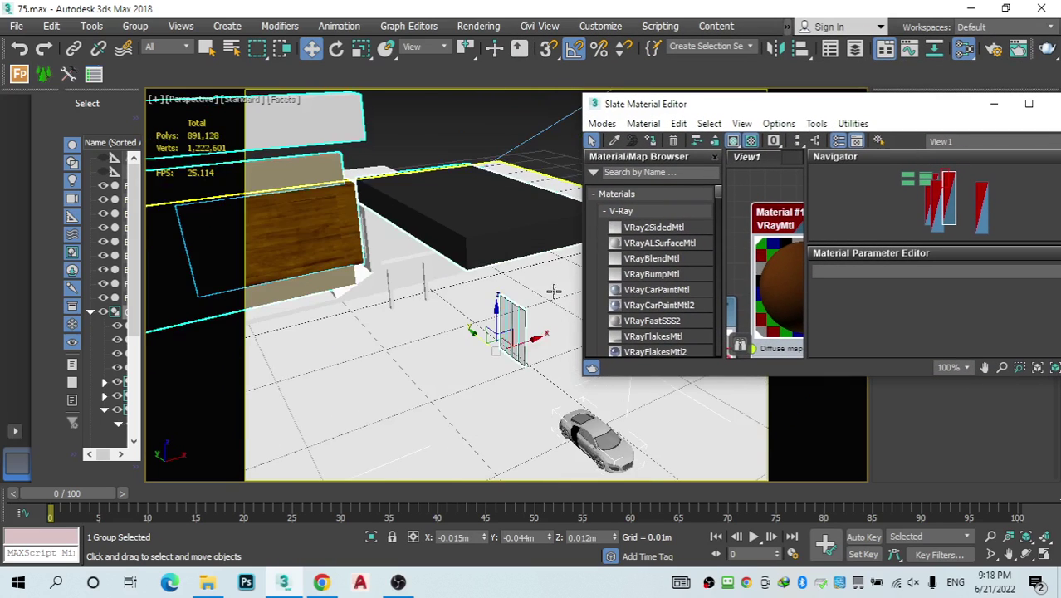
scroll(496, 338, "up", 3)
scroll(532, 332, "down", 4)
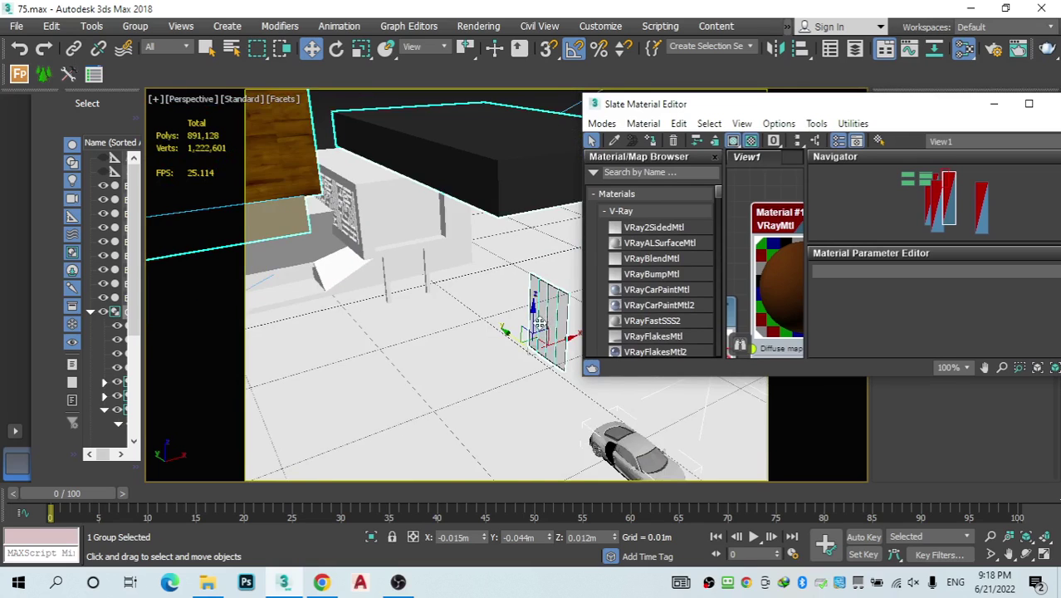
scroll(544, 323, "up", 3)
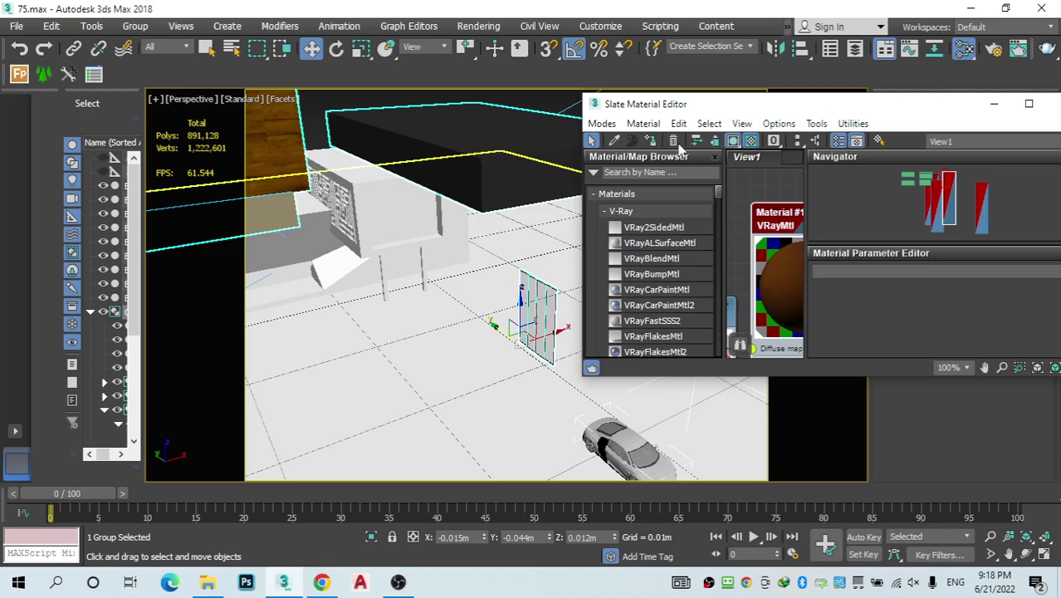
left_click_drag(897, 107, 733, 116)
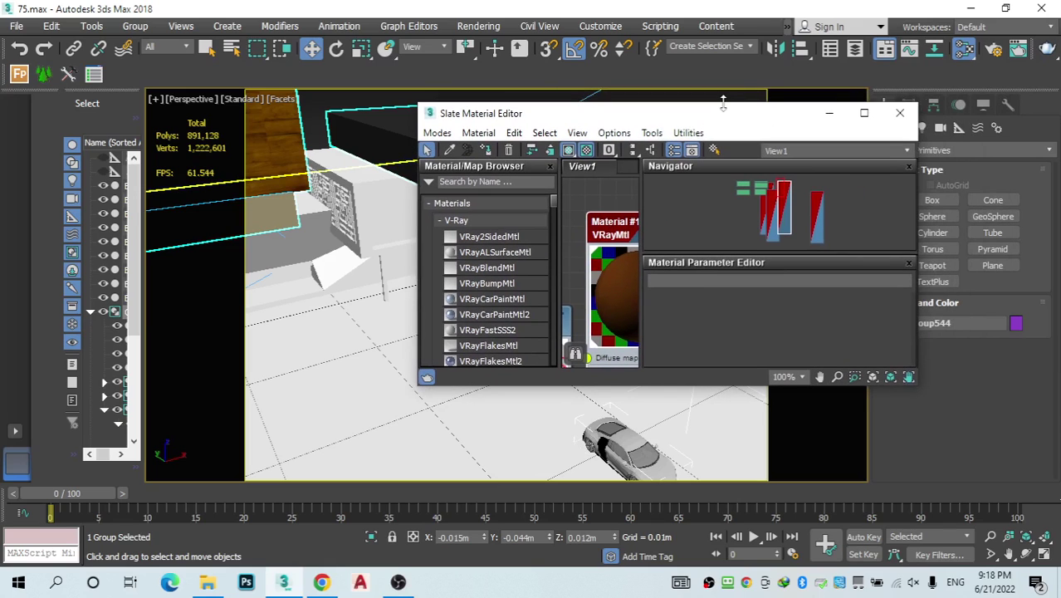
left_click(828, 112)
scroll(524, 305, "up", 6)
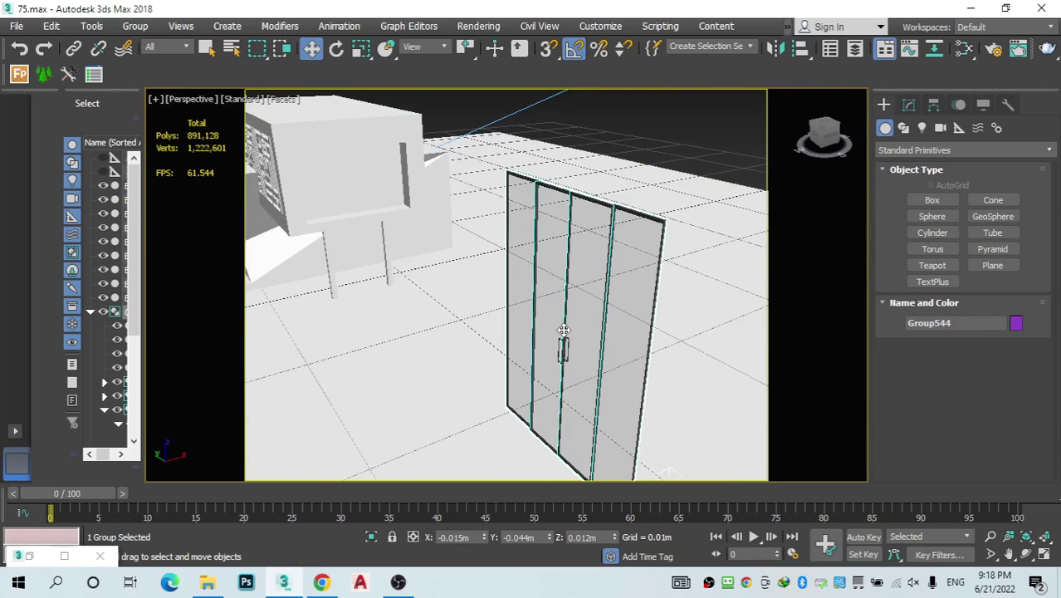
Step: Open the merged group and delete its black roof slab, wood panel and beige wall block
scroll(520, 302, "down", 9)
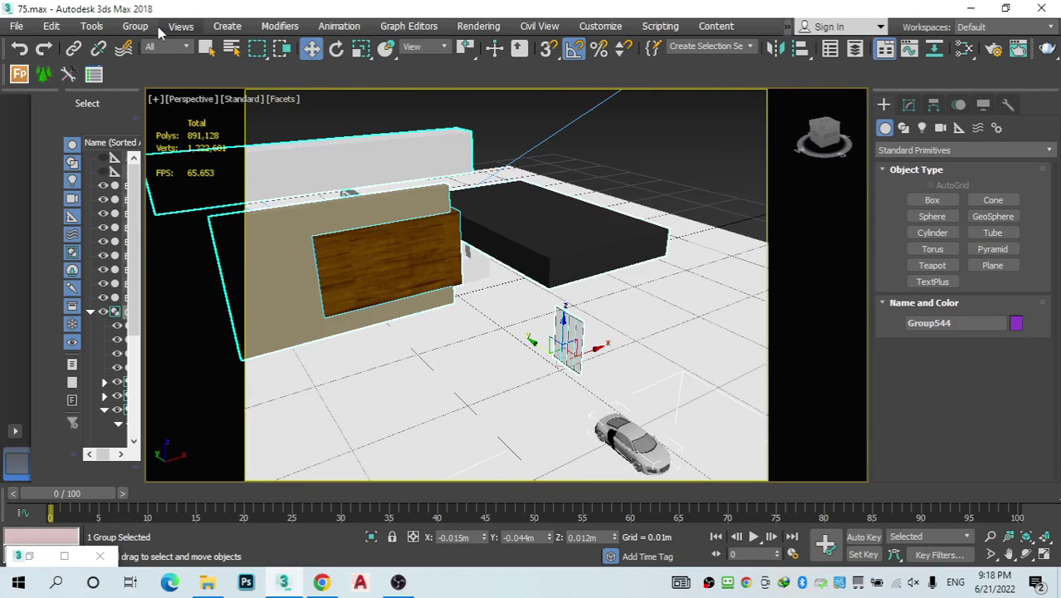
left_click(135, 26)
left_click(153, 93)
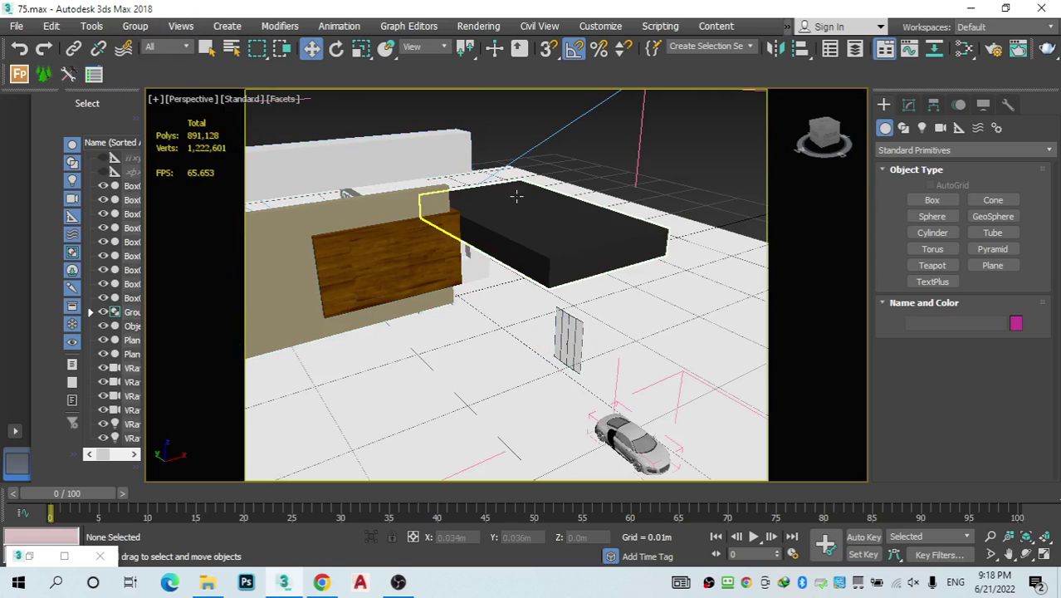
left_click(531, 212)
key("Delete")
left_click(433, 266)
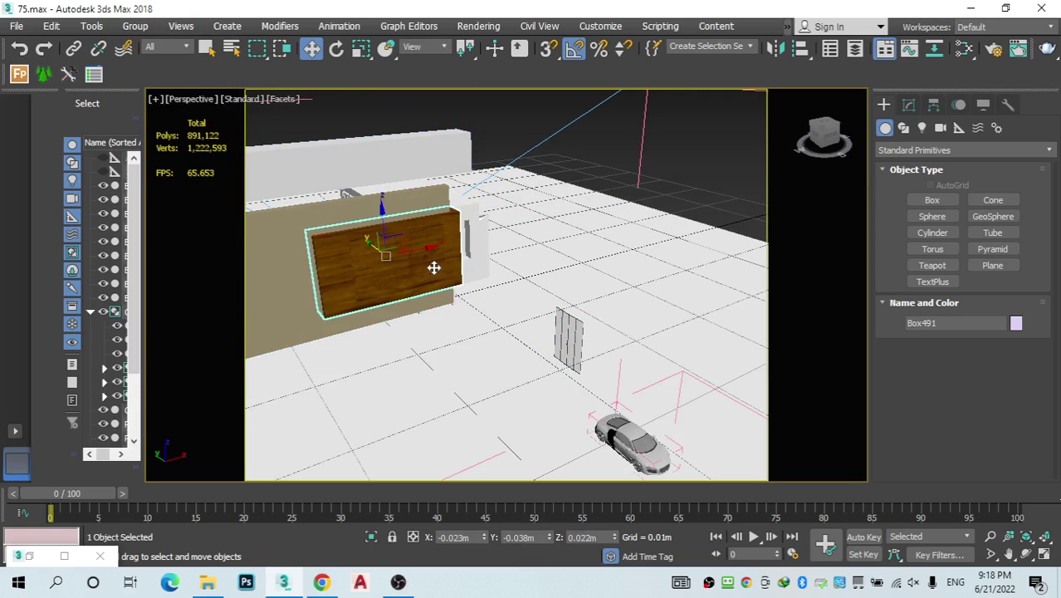
key("Delete")
left_click(420, 267)
key("Delete")
scroll(583, 331, "down", 2)
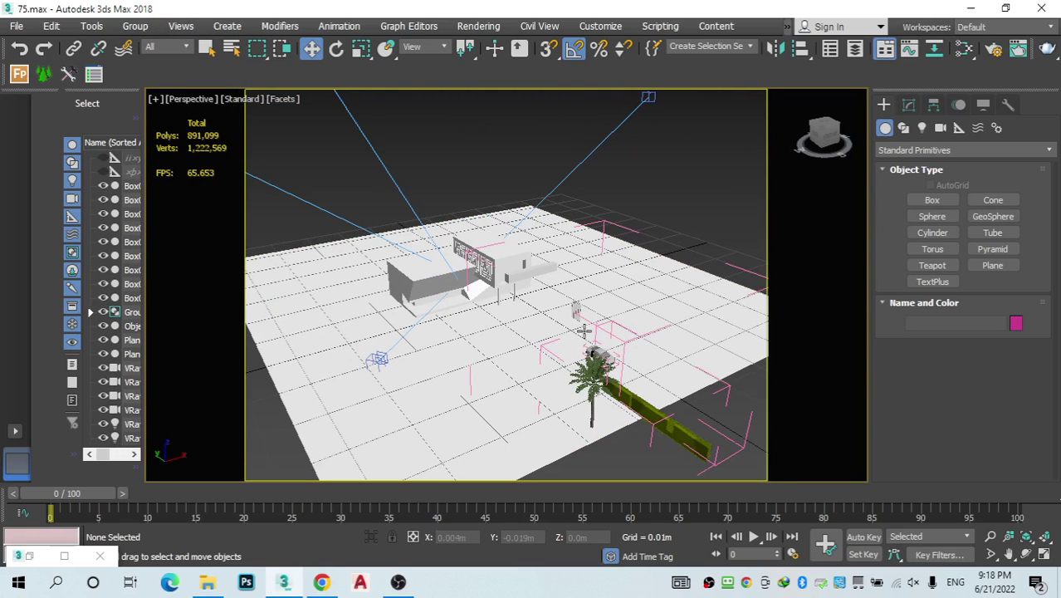
Step: Select the glass door inside the opened merged group and detach it from that group
scroll(589, 368, "up", 1)
scroll(568, 287, "down", 1)
scroll(568, 287, "up", 4)
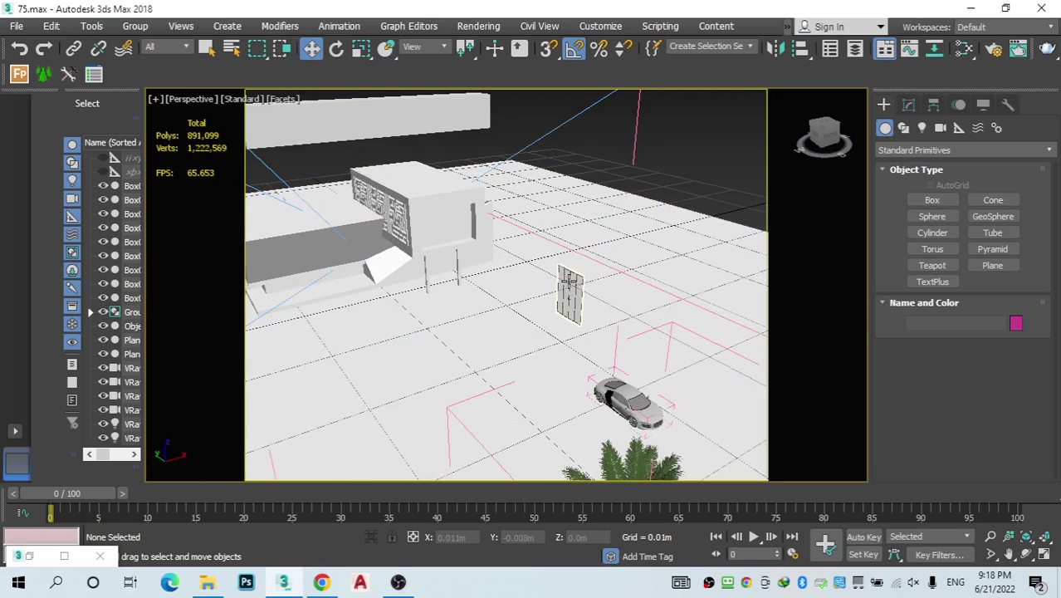
left_click(567, 284)
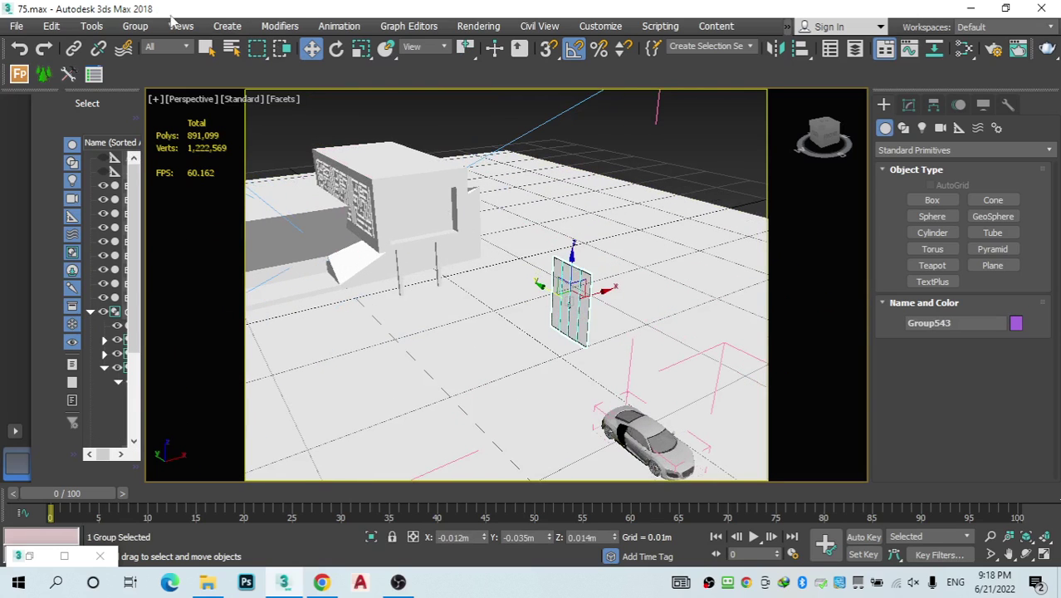
left_click(134, 26)
left_click(145, 168)
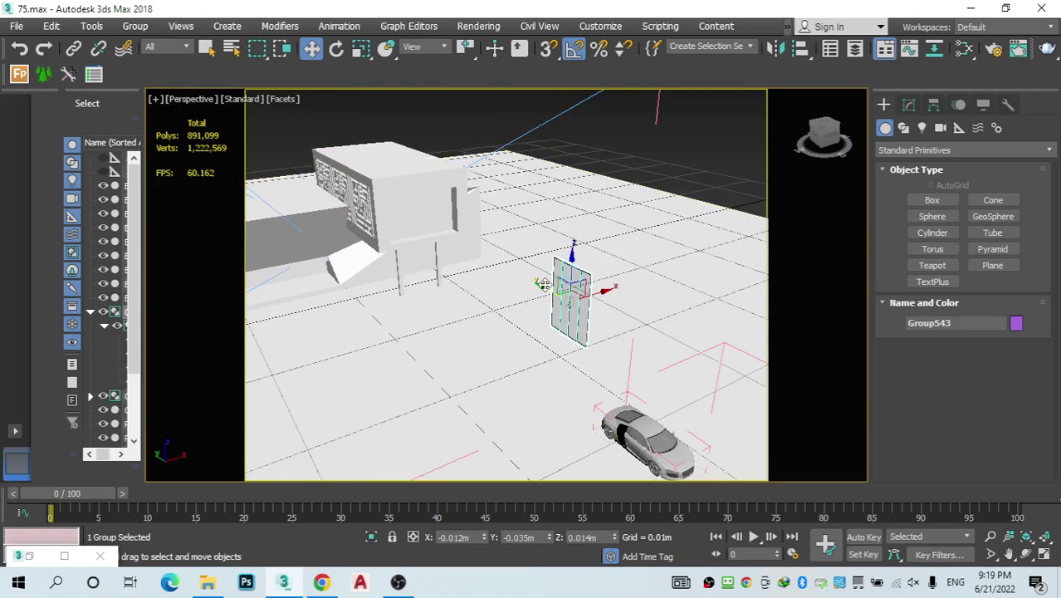
Step: Move the detached glass door across to the open front end of the raised upper block
left_click_drag(544, 284, 368, 191)
scroll(369, 191, "up", 5)
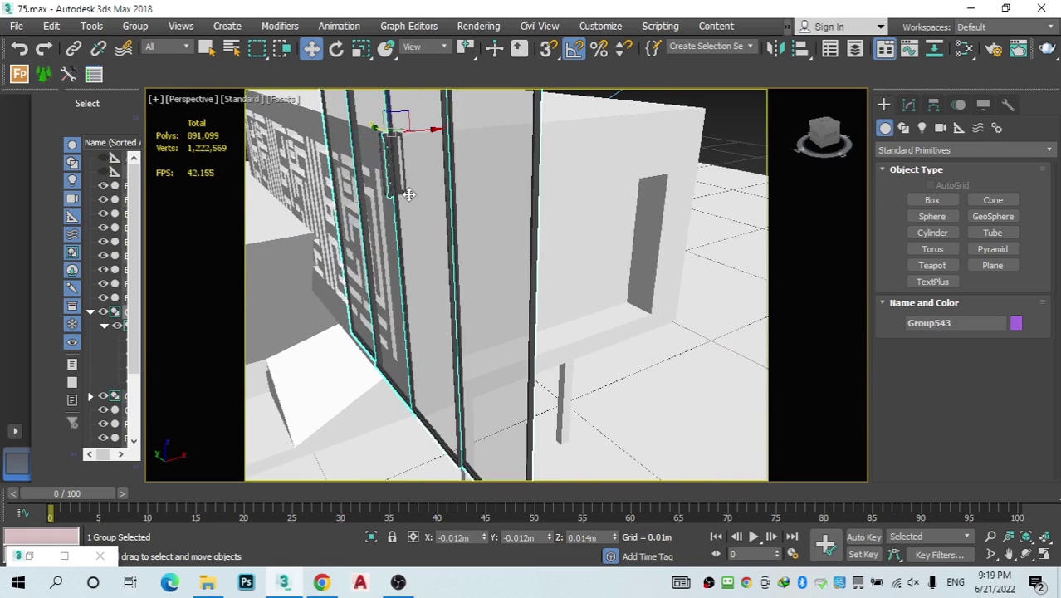
left_click_drag(390, 115, 334, 88)
scroll(467, 297, "down", 5)
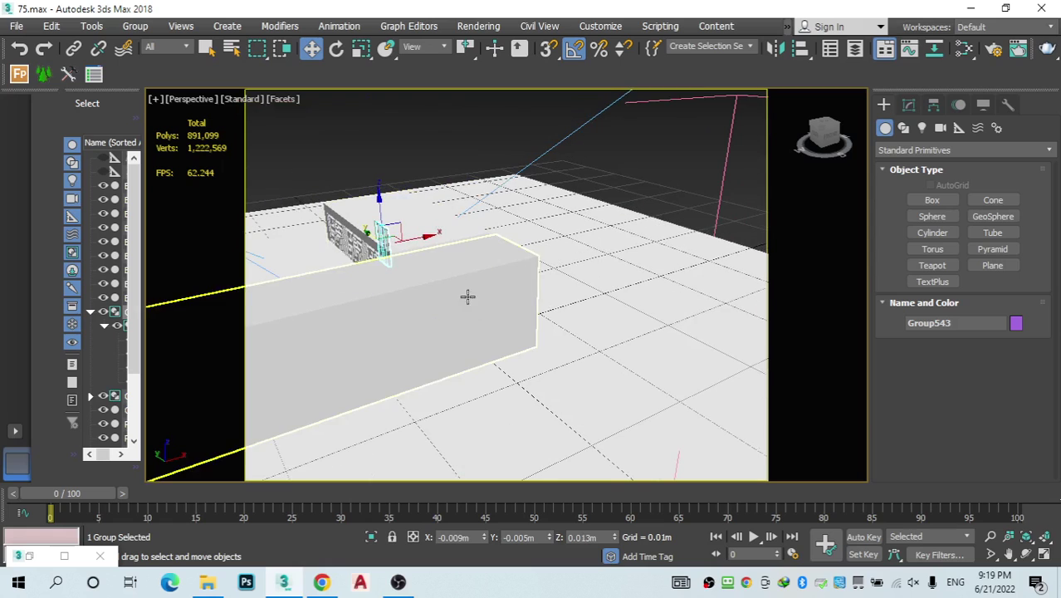
left_click(827, 135)
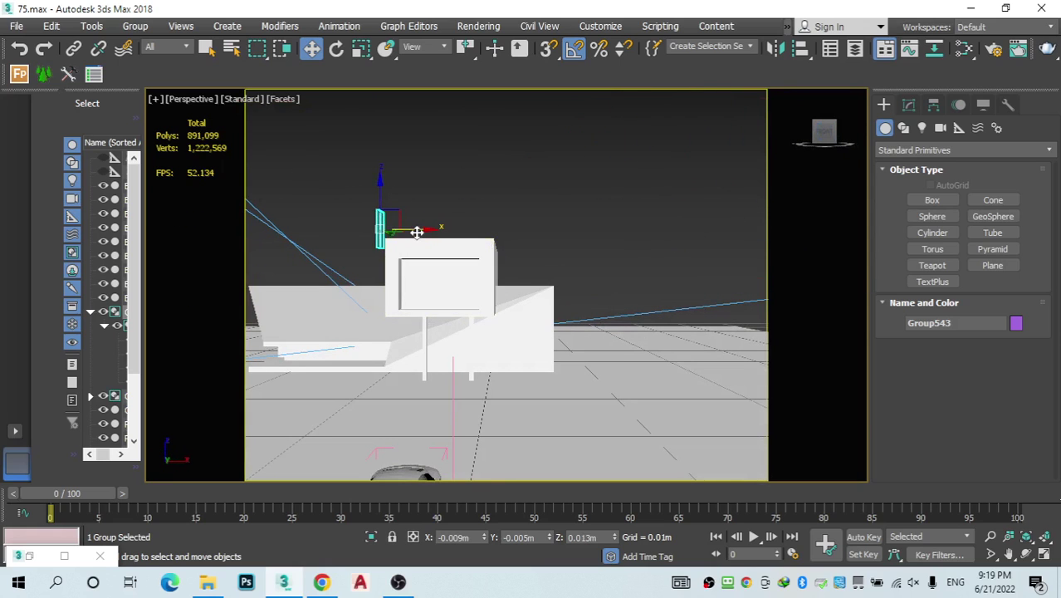
left_click_drag(417, 230, 494, 291)
Step: Rotate the glass door about the Z axis until it faces along the front opening, and scale it up uniformly
left_click_drag(821, 130, 860, 151)
scroll(387, 296, "up", 4)
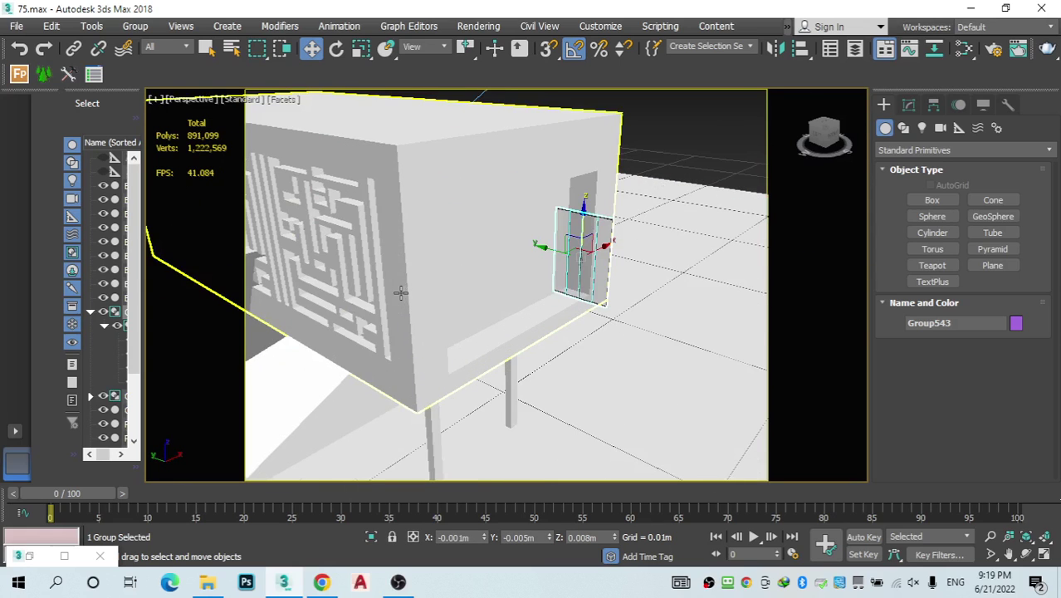
left_click(336, 48)
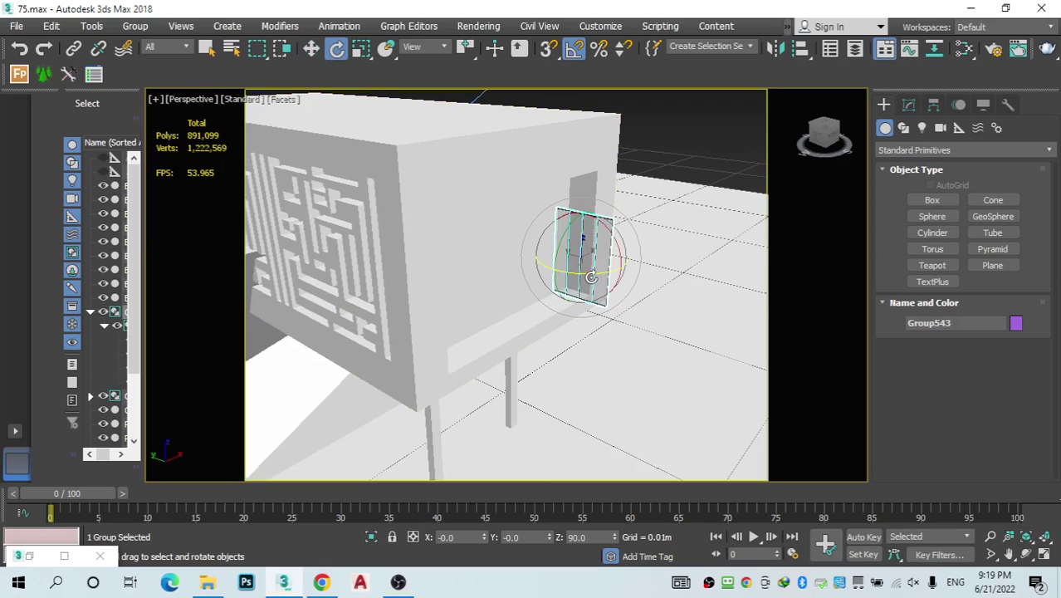
left_click_drag(590, 275, 576, 210)
left_click(361, 50)
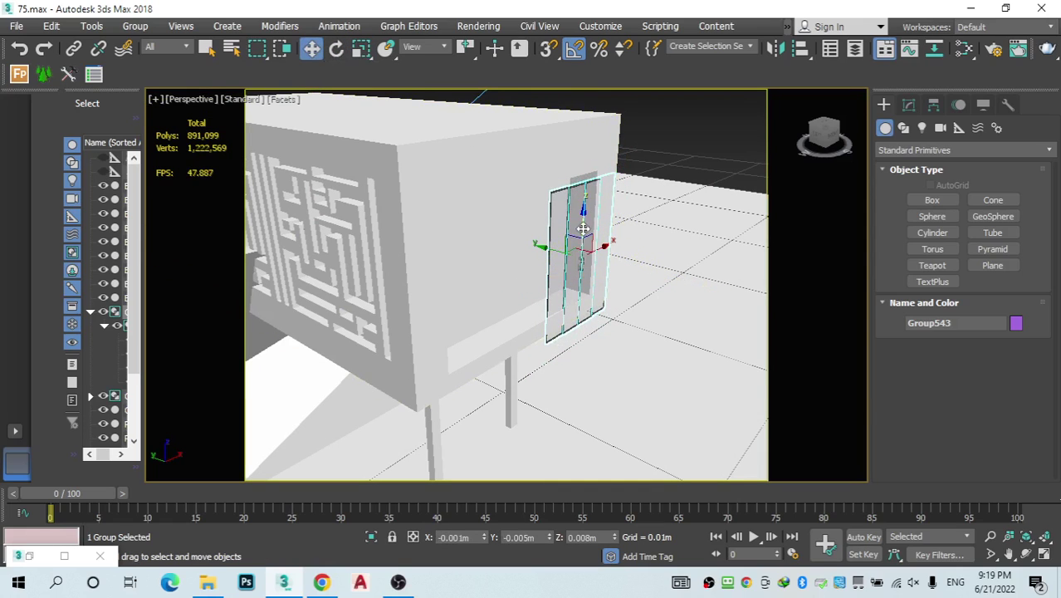
Step: Move the glass door over the front opening and scale its height to 90% to fit between the opening's upper and lower edges
left_click_drag(584, 228, 563, 258)
scroll(555, 284, "up", 2)
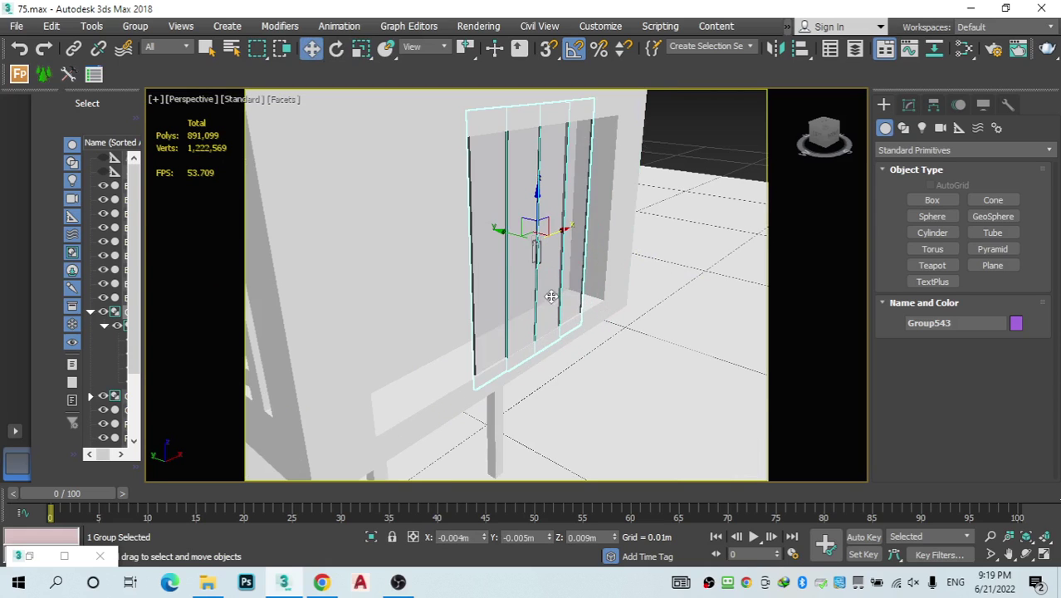
scroll(499, 229, "down", 2)
left_click_drag(827, 141, 816, 138)
middle_click_drag(449, 259, 396, 124, "alt")
left_click(361, 48)
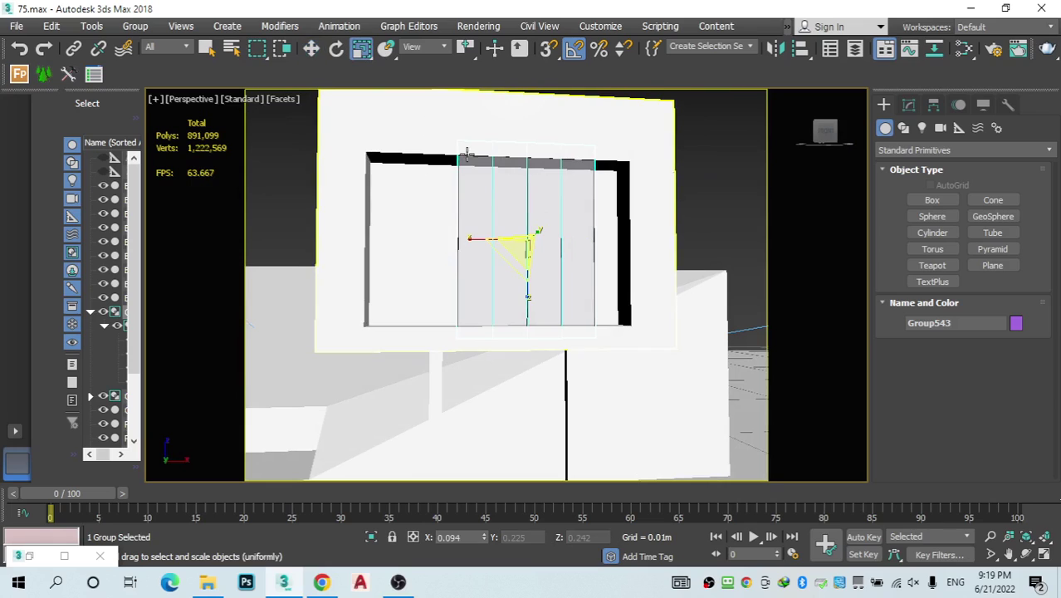
left_click_drag(528, 287, 520, 277)
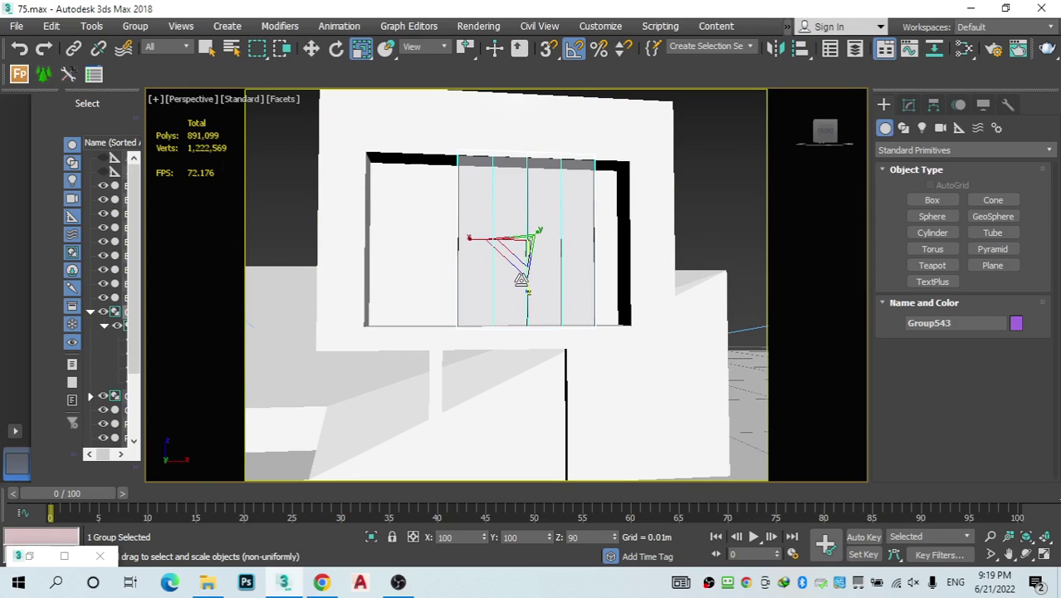
left_click(311, 47)
left_click_drag(528, 210, 519, 215)
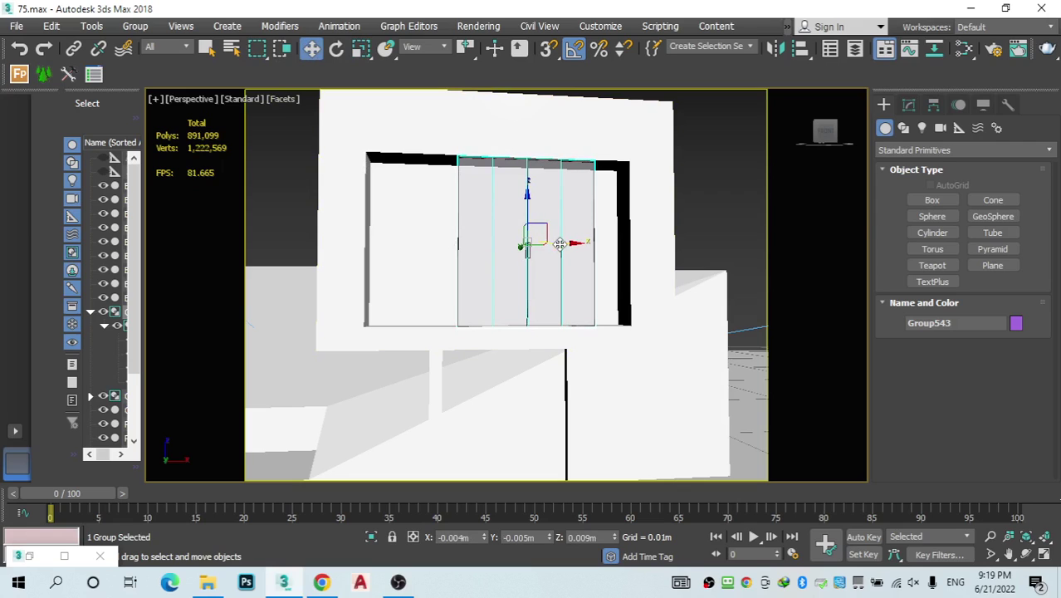
Step: Slide the glass door along X against the opening's left edge and push it along Y slightly into the recess
left_click_drag(550, 242, 479, 255)
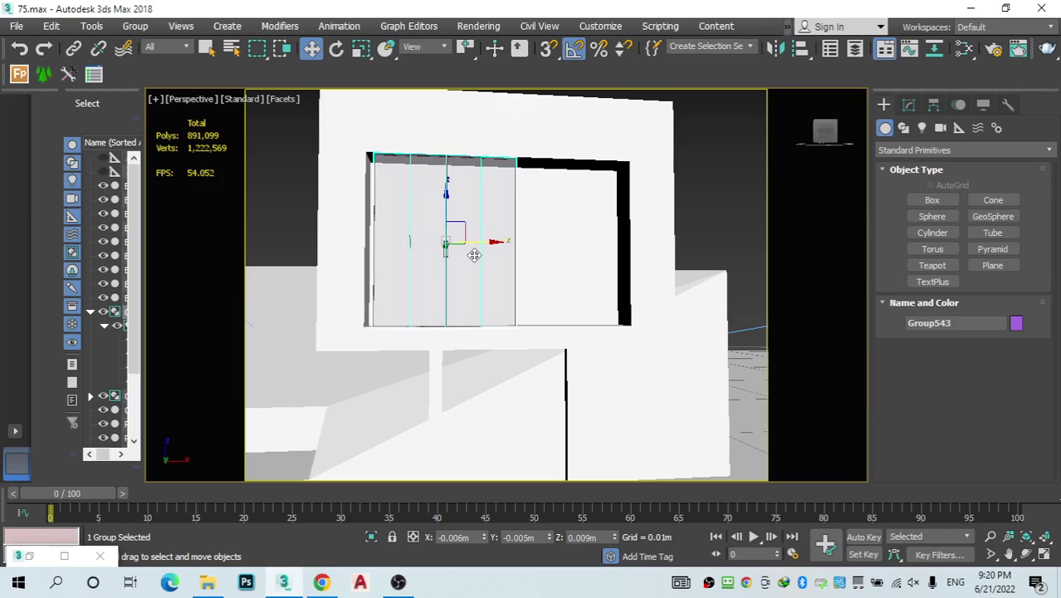
mouse_move(474, 255)
left_mouse_down()
mouse_move(478, 237)
mouse_move(458, 242)
mouse_move(471, 242)
left_mouse_up()
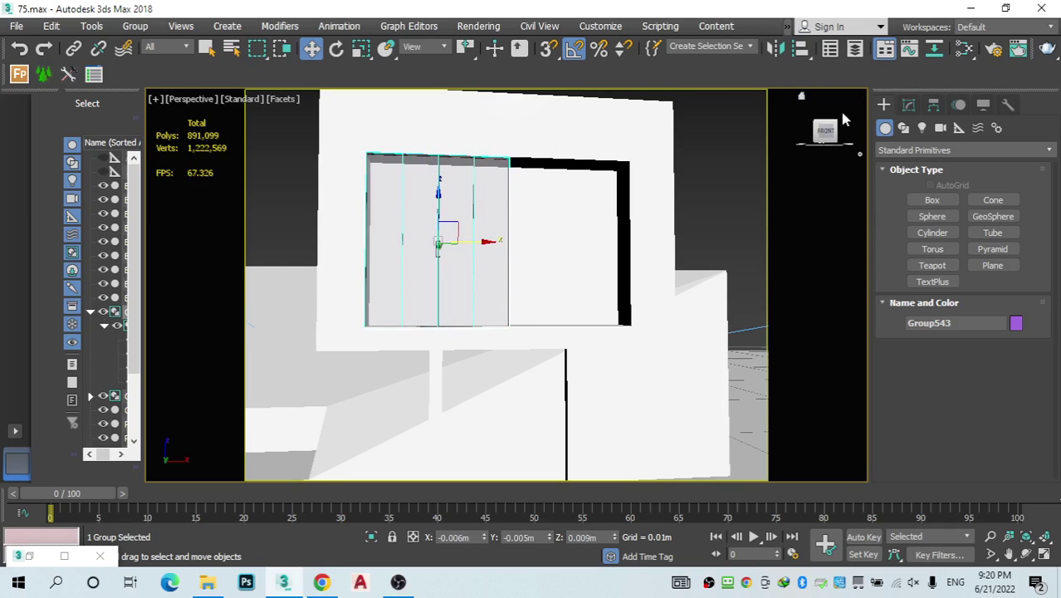
left_click_drag(829, 127, 835, 148)
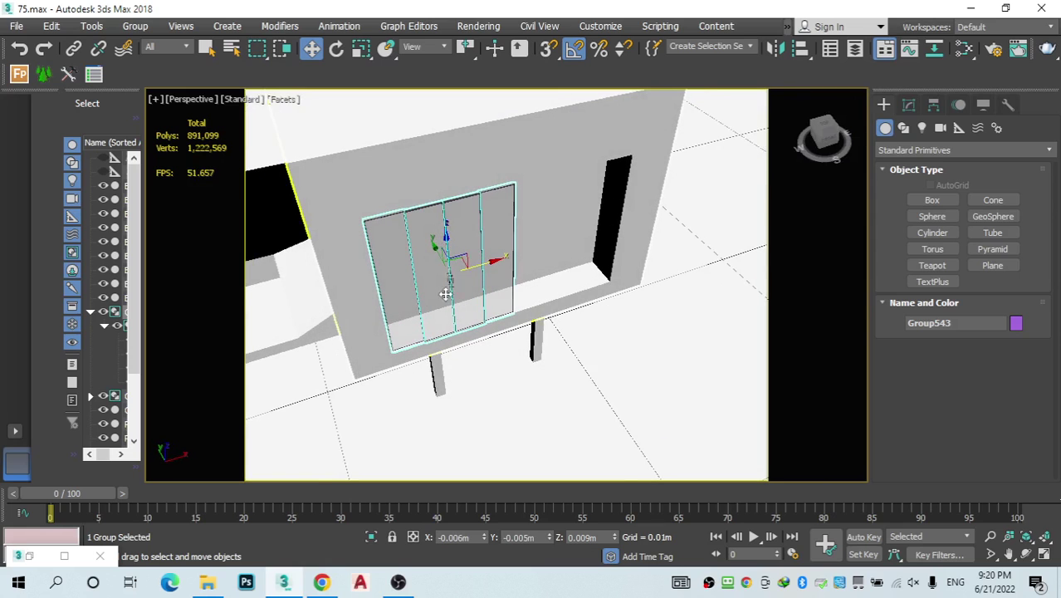
scroll(422, 296, "up", 2)
left_click_drag(455, 238, 448, 234)
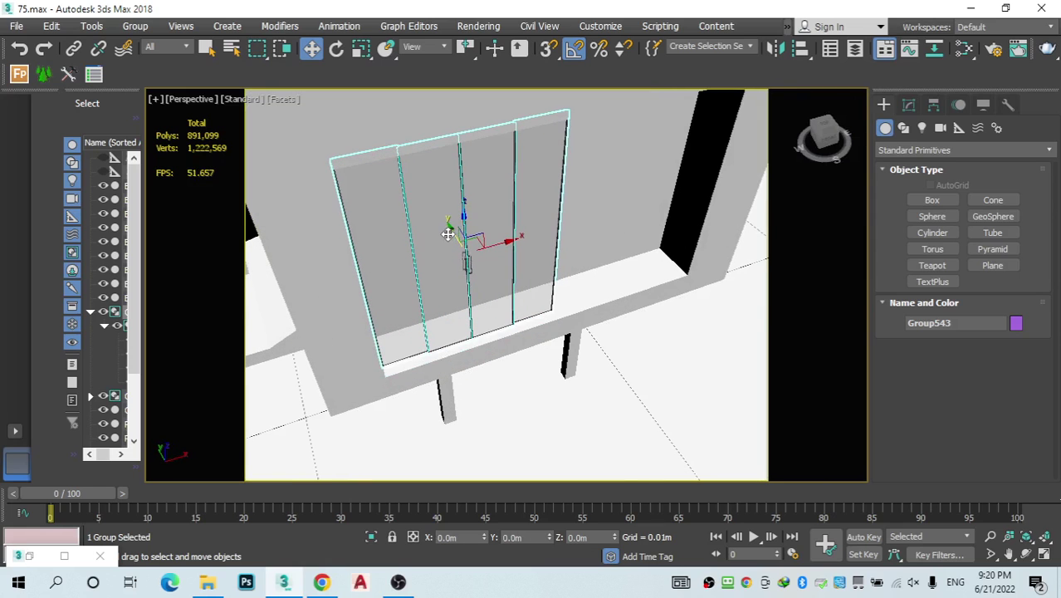
scroll(448, 241, "up", 2)
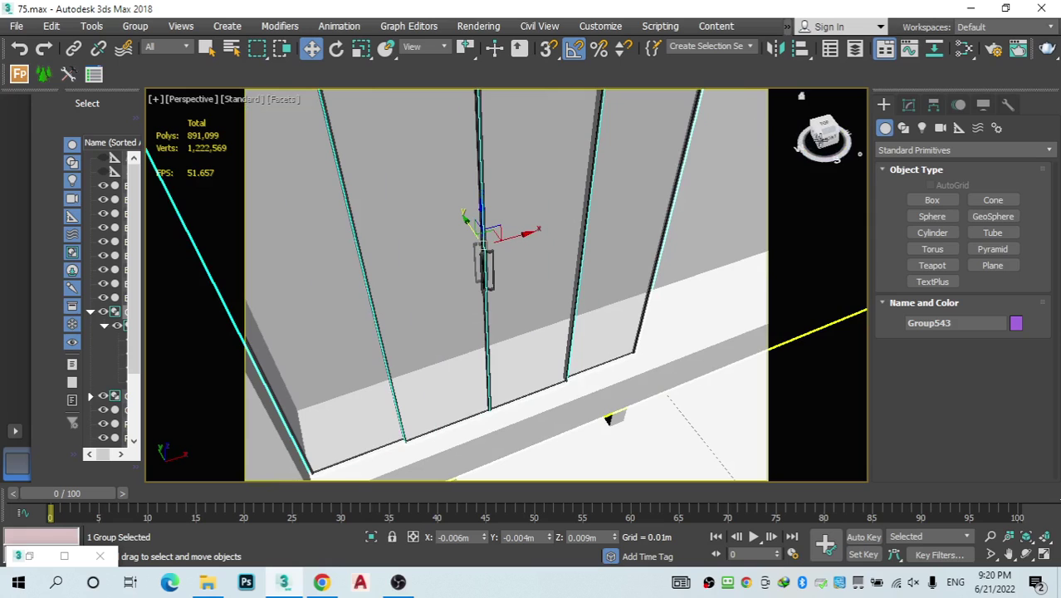
Step: Make one copy of the glass door along X to fill the rest of the opening, and adjust both doors together
mouse_move(822, 140)
left_mouse_down()
mouse_move(810, 134)
mouse_move(827, 125)
left_mouse_up()
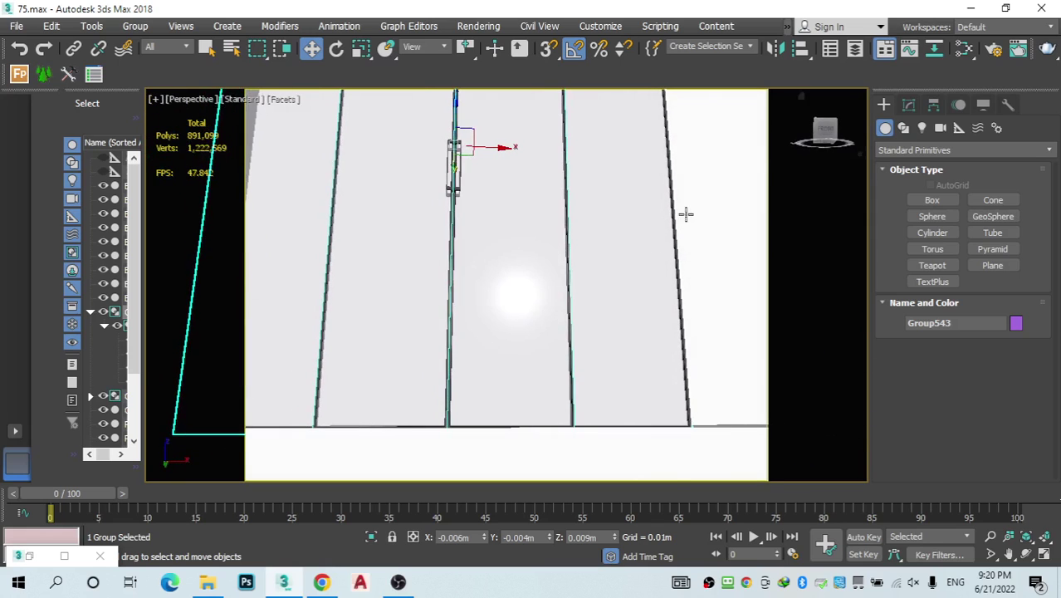
scroll(529, 313, "down", 4)
scroll(474, 336, "down", 2)
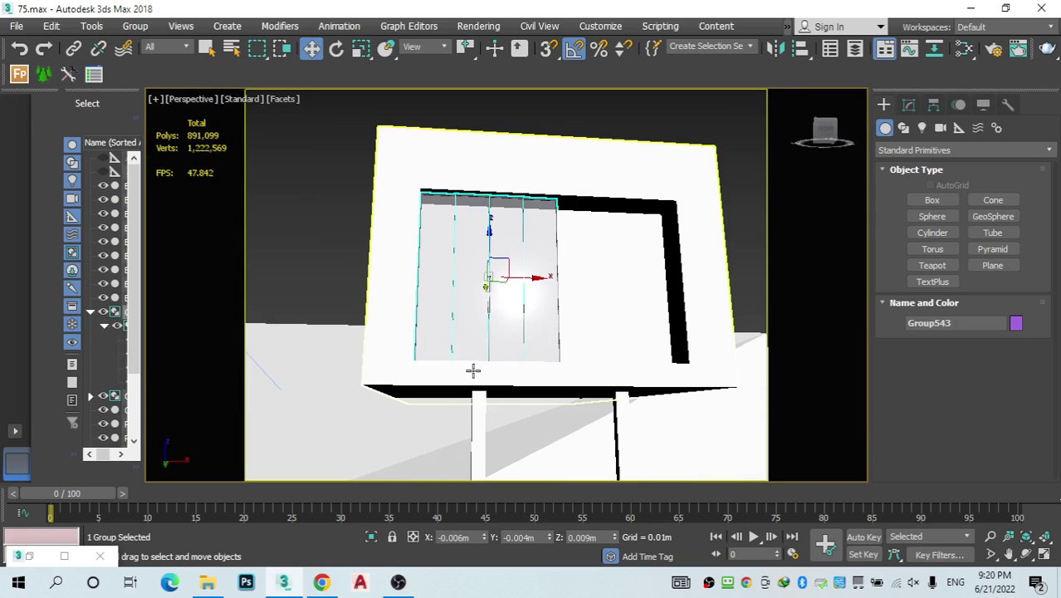
mouse_move(531, 295)
left_mouse_down("shift")
mouse_move(619, 297)
mouse_move(664, 323)
left_mouse_up("shift")
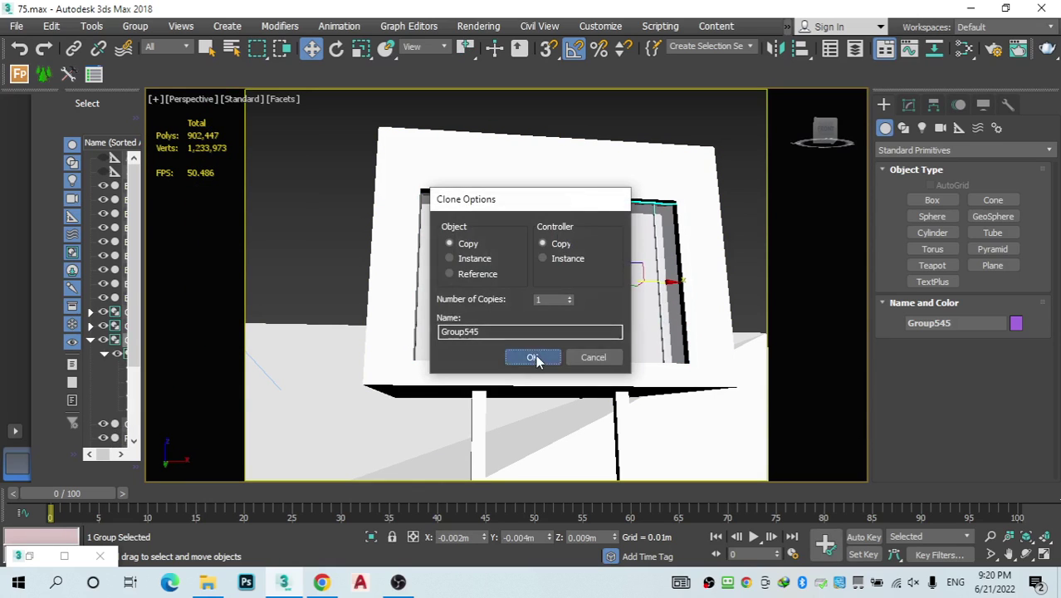
left_click(540, 355)
left_click(514, 263, "ctrl")
left_click_drag(579, 282, 574, 281)
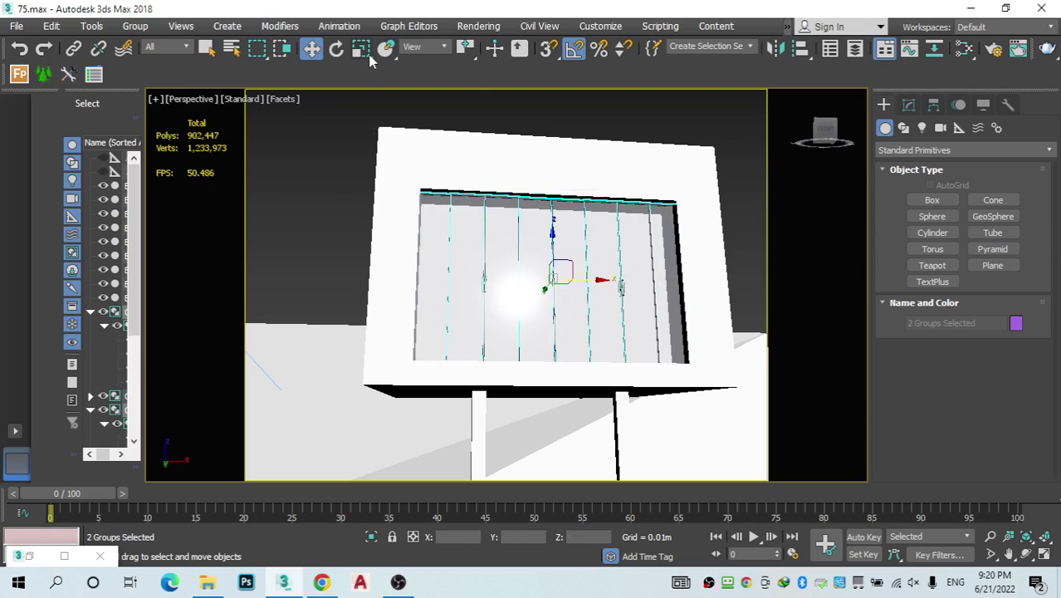
left_click(187, 106)
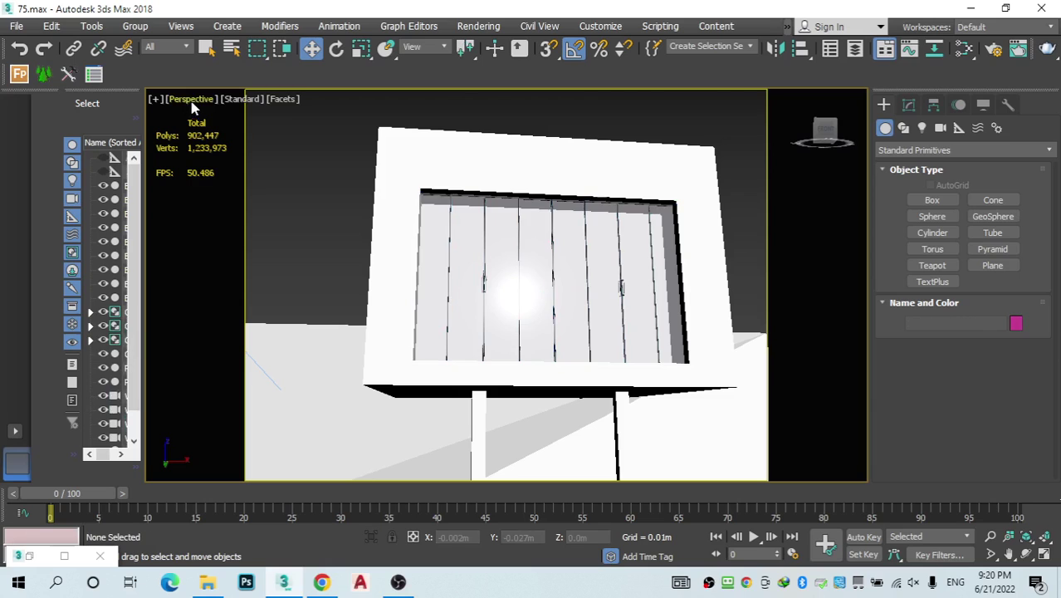
Step: Select both glass doors in the front opening and combine them into one group with the default name
left_click(528, 239)
left_click(564, 247, "ctrl")
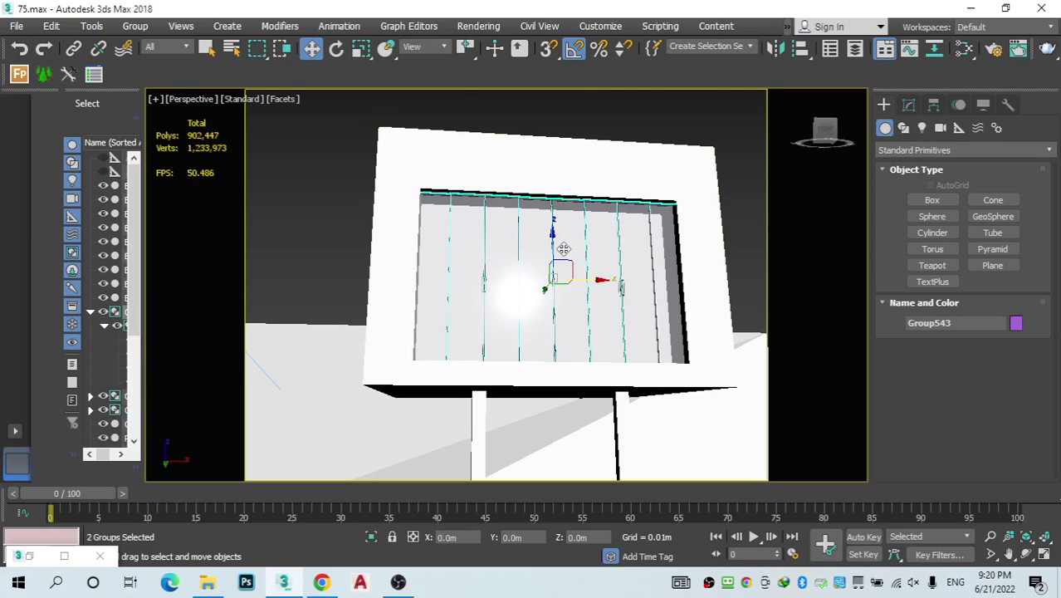
left_click(135, 25)
left_click(141, 53)
left_click(542, 318)
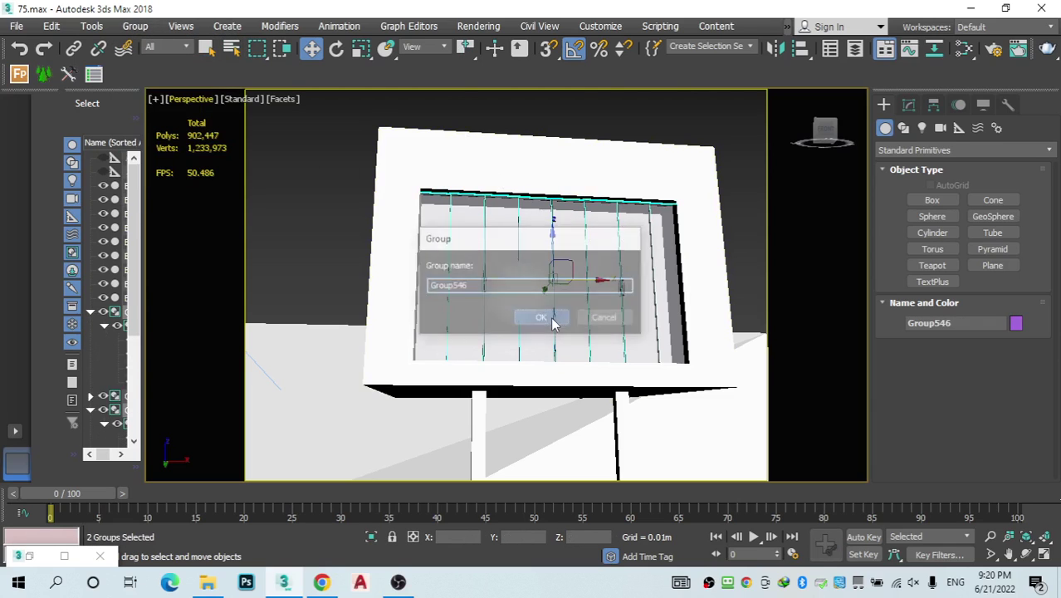
Step: Switch the viewport from the perspective view to the VRayCam002 camera
left_click(195, 101)
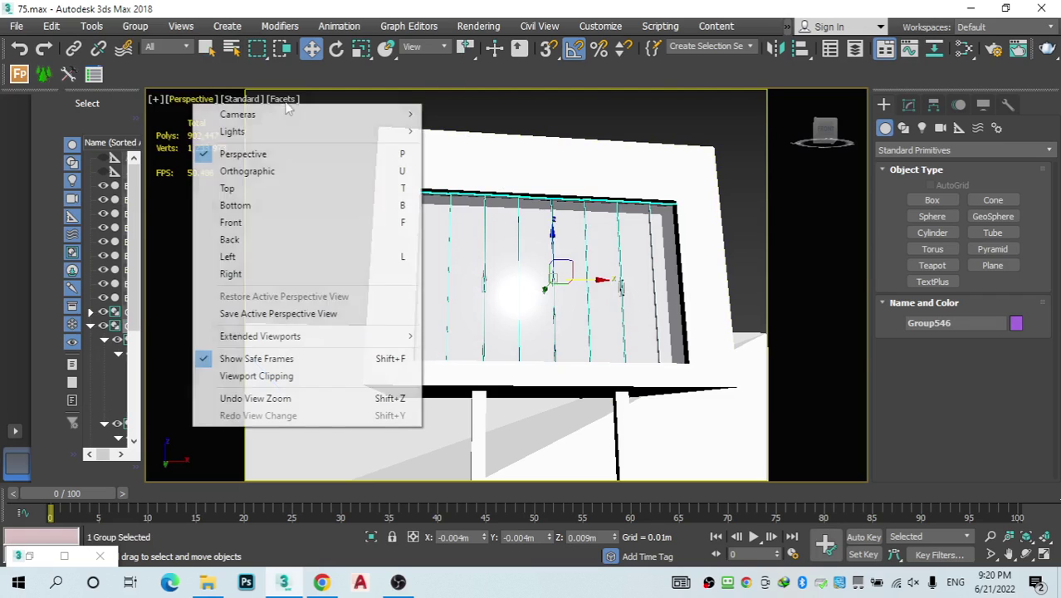
mouse_move(291, 114)
left_click(492, 137)
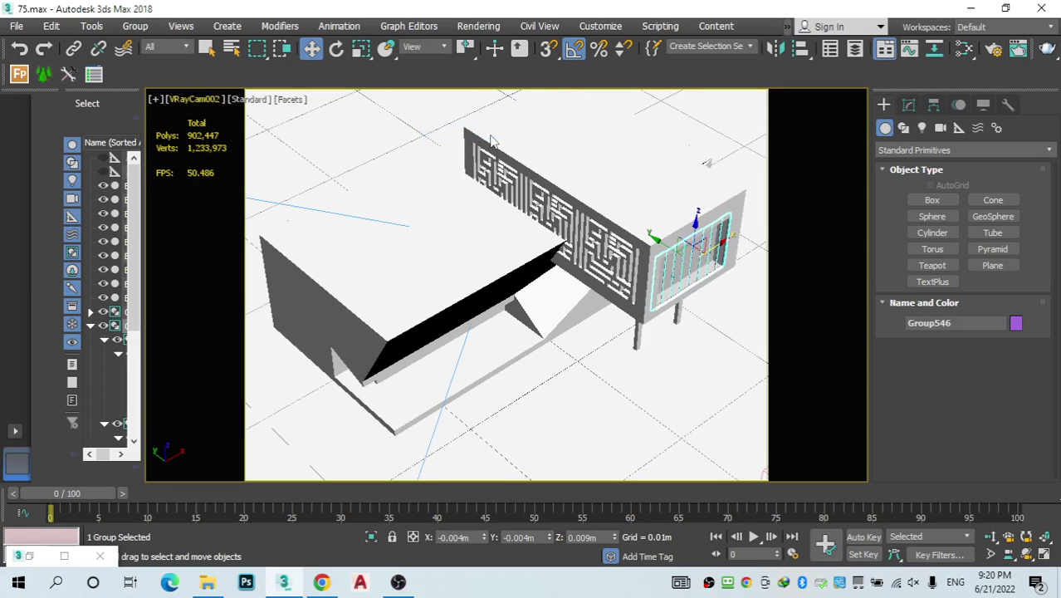
left_click(492, 393)
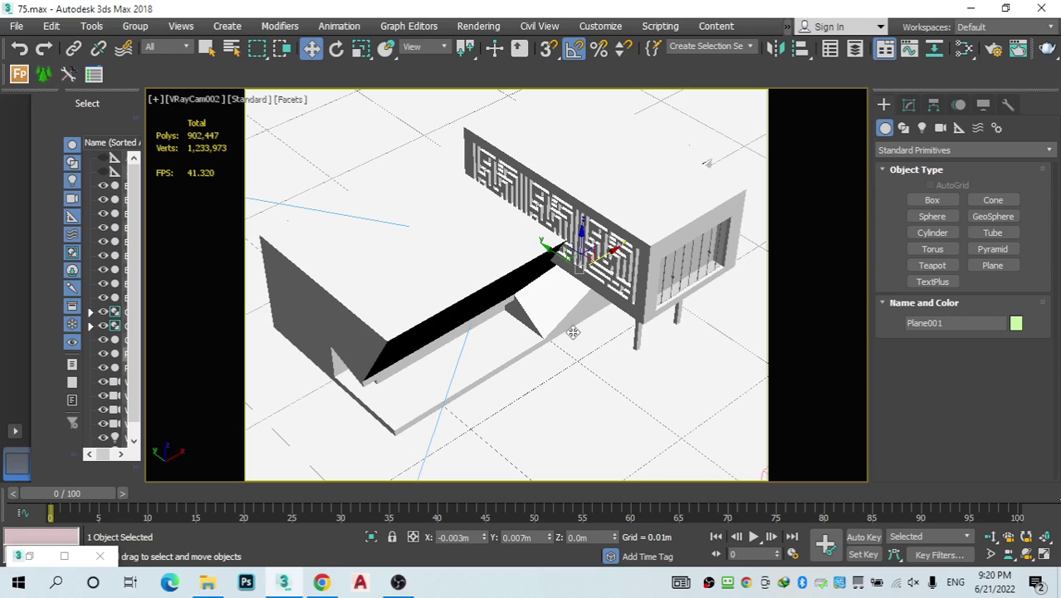
Step: Combine the patterned side screen, the upper block and the glass doors into one group with the default name
left_click(629, 269)
left_click(669, 237, "ctrl")
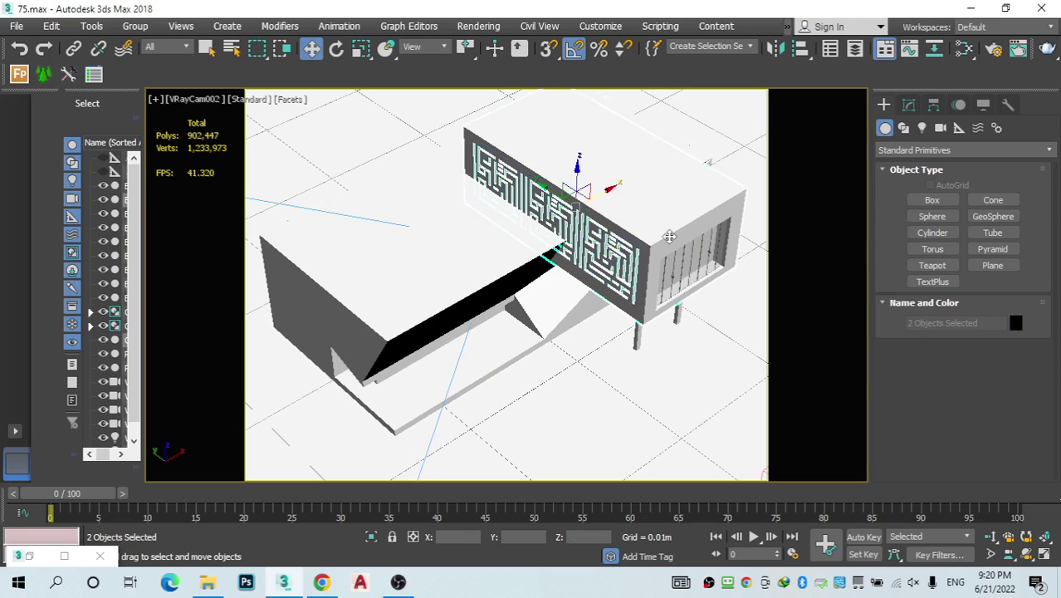
left_click(685, 258, "ctrl")
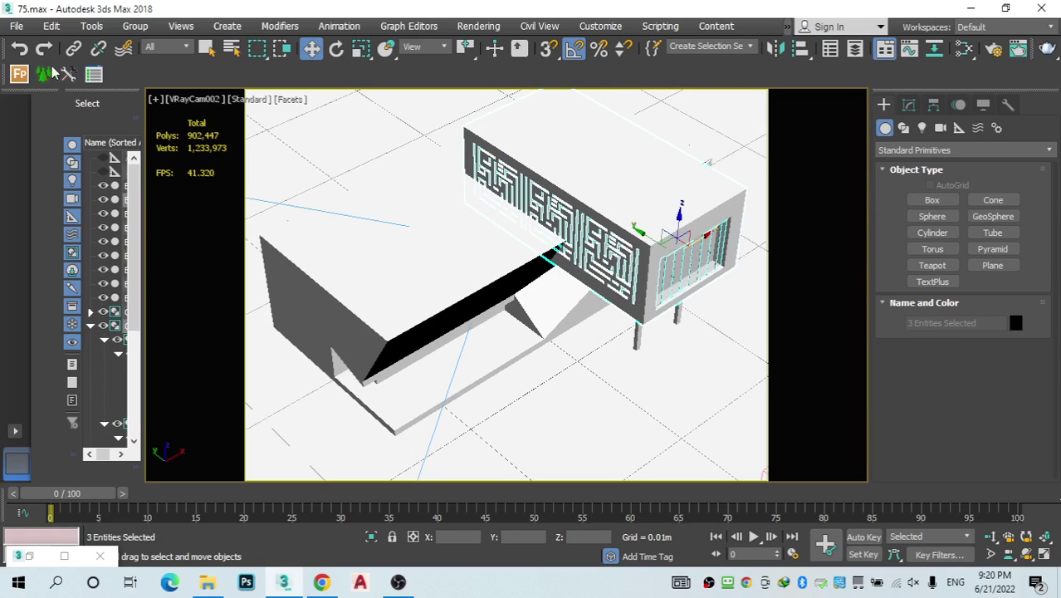
left_click(136, 26)
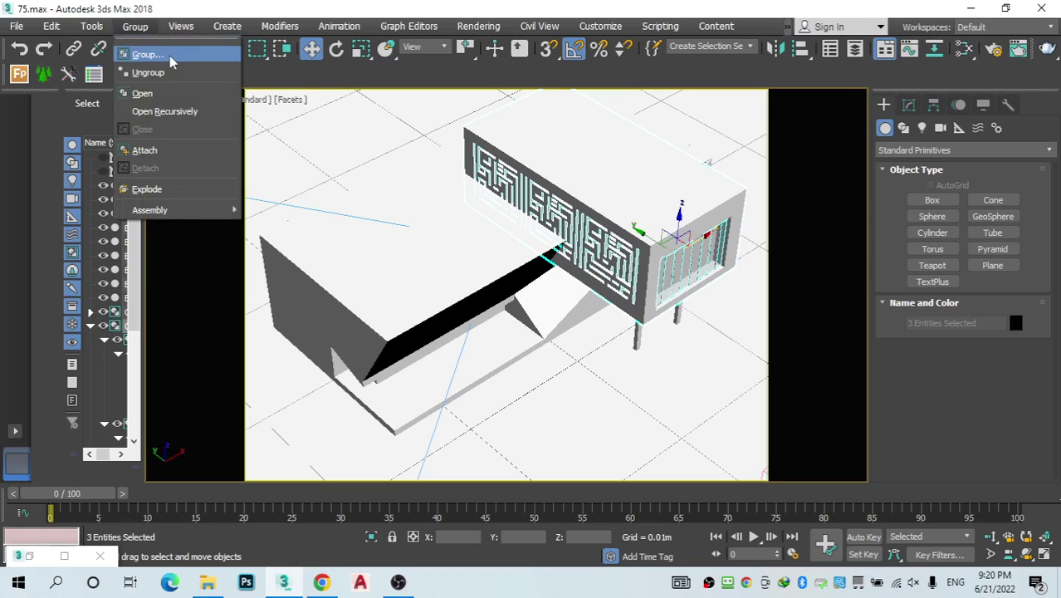
left_click(162, 53)
left_click(542, 318)
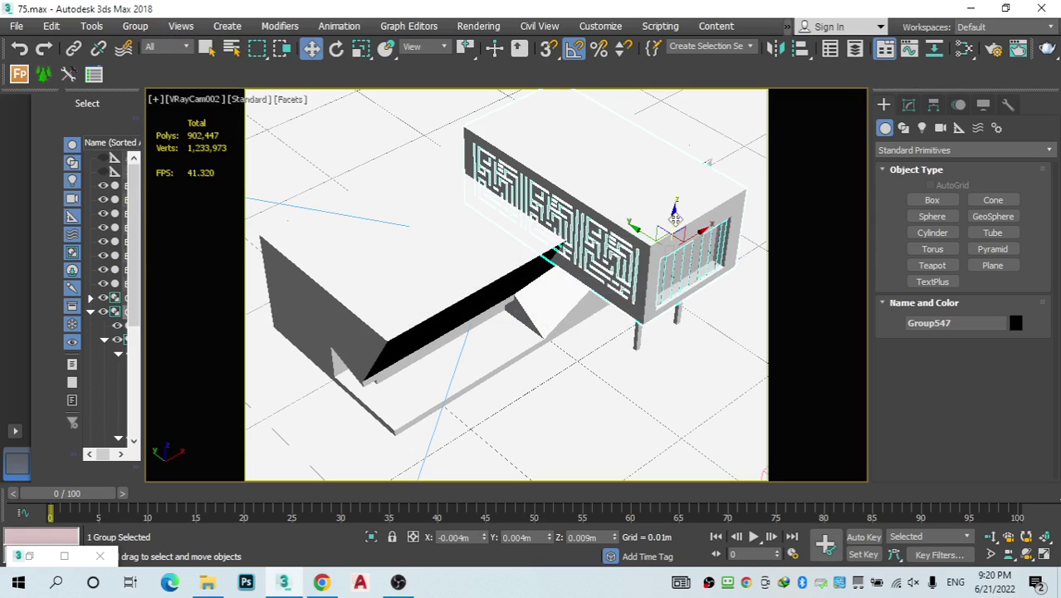
Step: Raise the grouped upper block about 0.003 m along Z in the perspective view
left_click_drag(671, 206, 670, 205)
key("ctrl+z")
key("p")
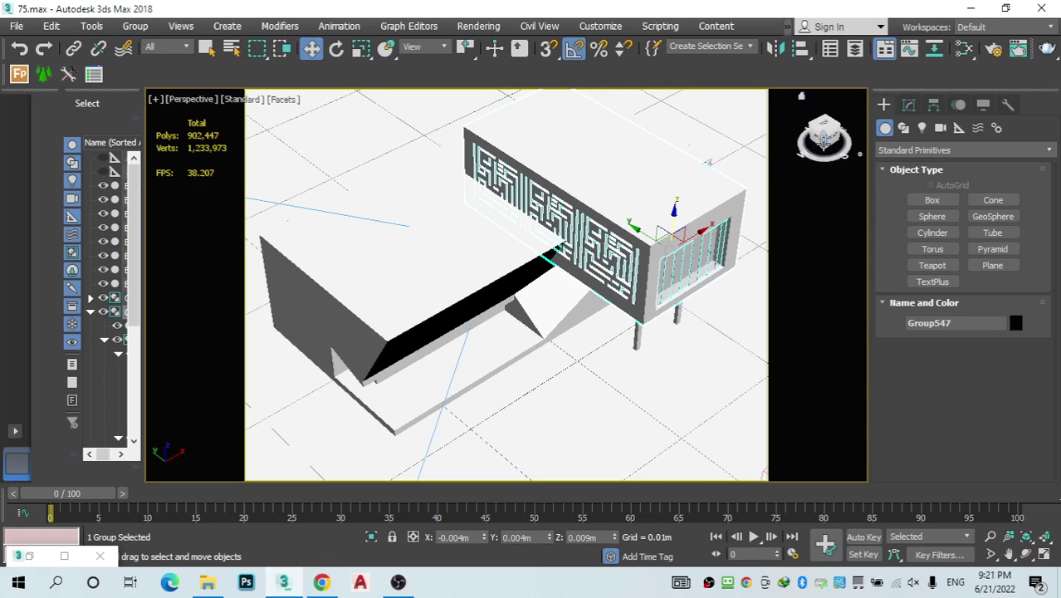
left_click_drag(822, 143, 824, 117)
scroll(665, 237, "up", 2)
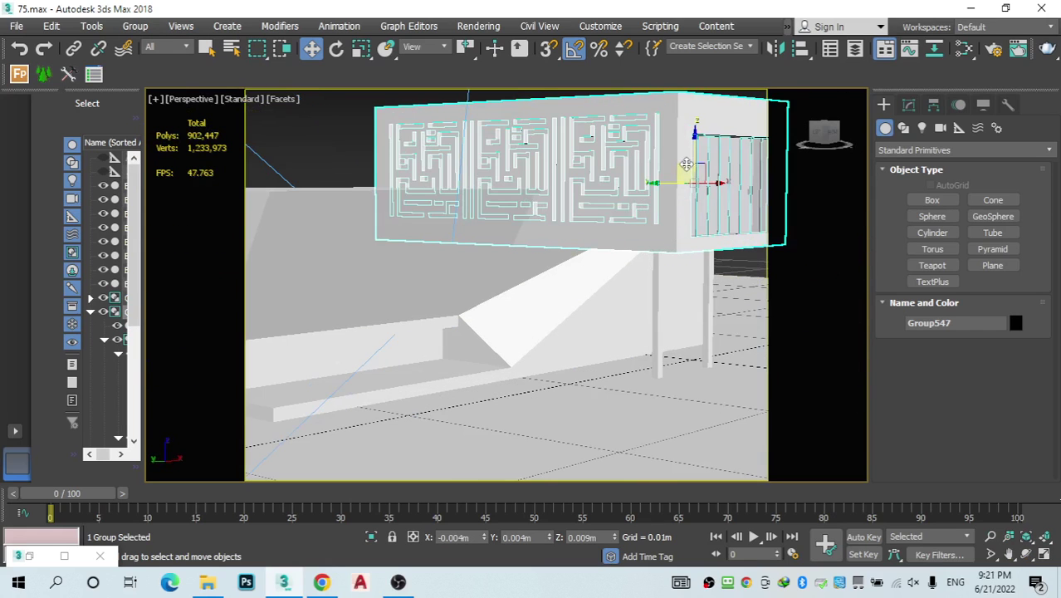
left_click_drag(688, 161, 686, 104)
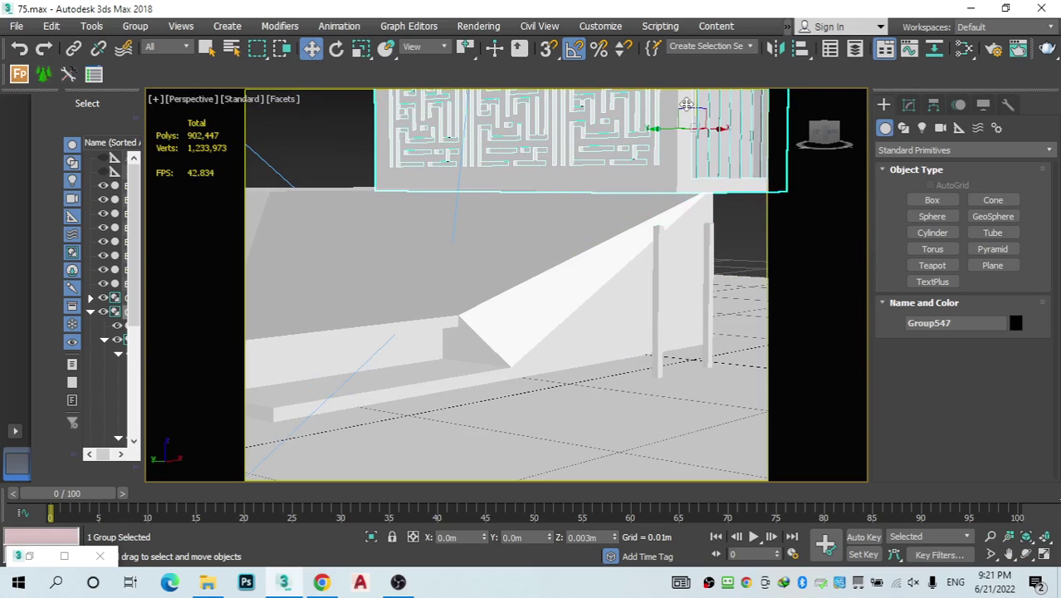
Step: Select both support columns and scale them along Z to about 167% so they reach the raised upper block
left_click(655, 268)
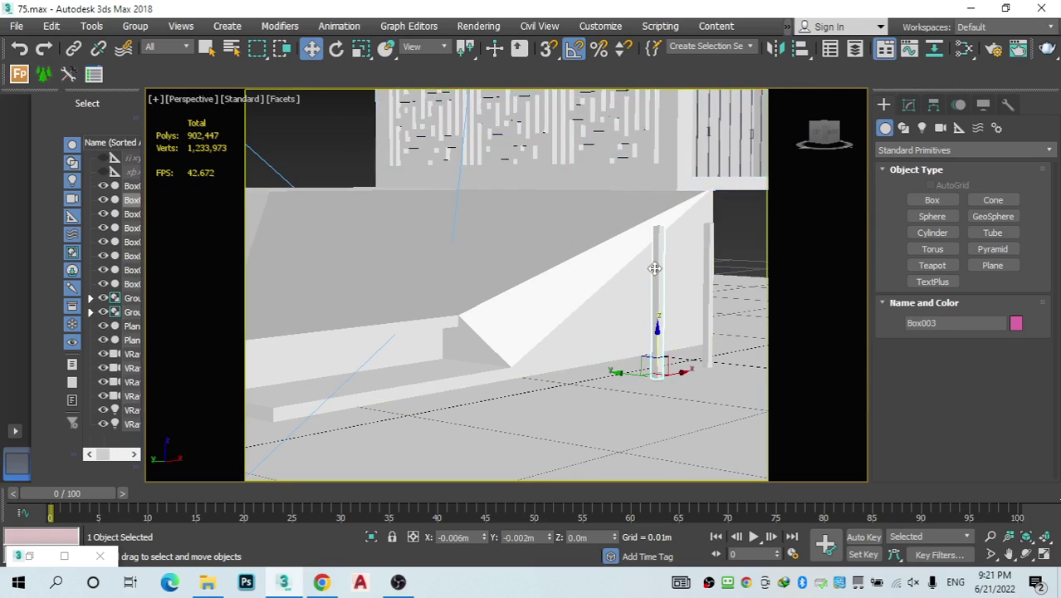
left_click(707, 274, "ctrl")
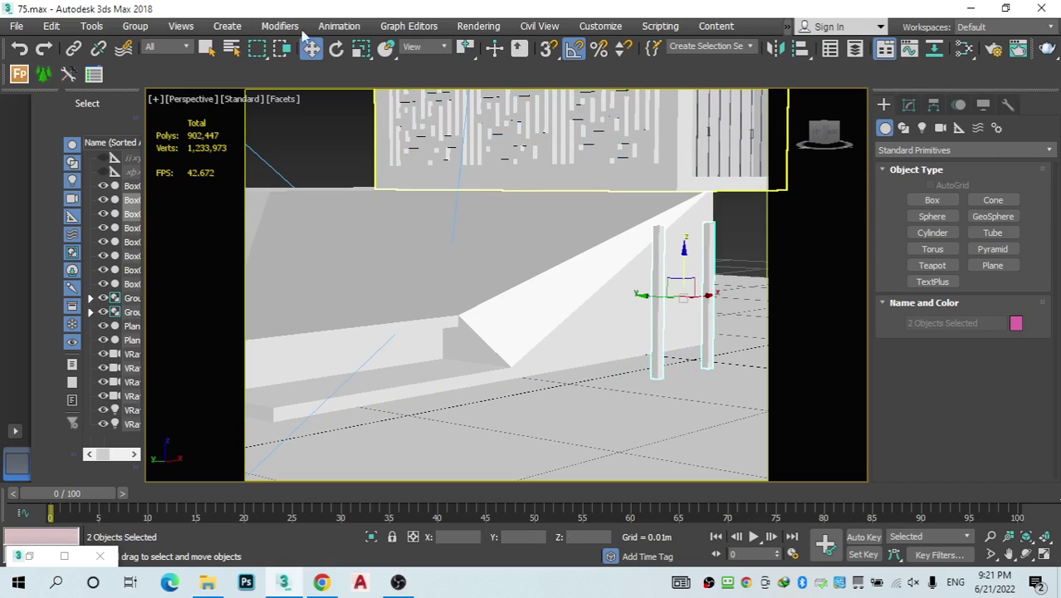
left_click(359, 48)
left_click_drag(681, 247, 671, 206)
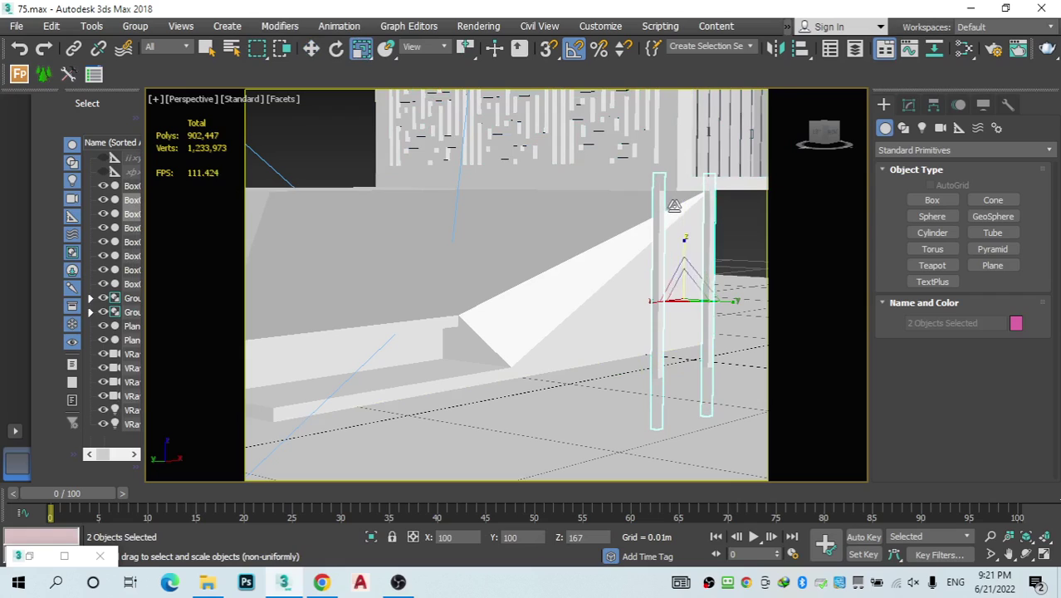
left_click(733, 237)
Step: Check the raised block and columns in perspective and through VRayCam002, and leave the viewport on the VRayCam001 camera
scroll(685, 280, "down", 3)
mouse_move(833, 136)
left_mouse_down()
mouse_move(820, 126)
mouse_move(829, 145)
left_mouse_up()
middle_click_drag(641, 292, 508, 340, "alt")
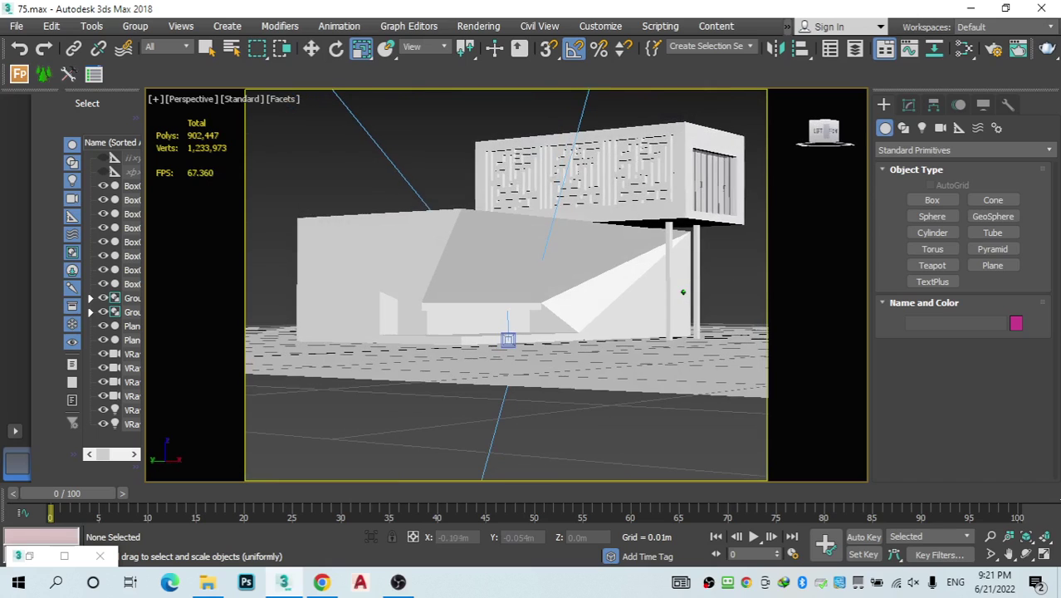
left_click(193, 99)
mouse_move(371, 122)
left_click(449, 131)
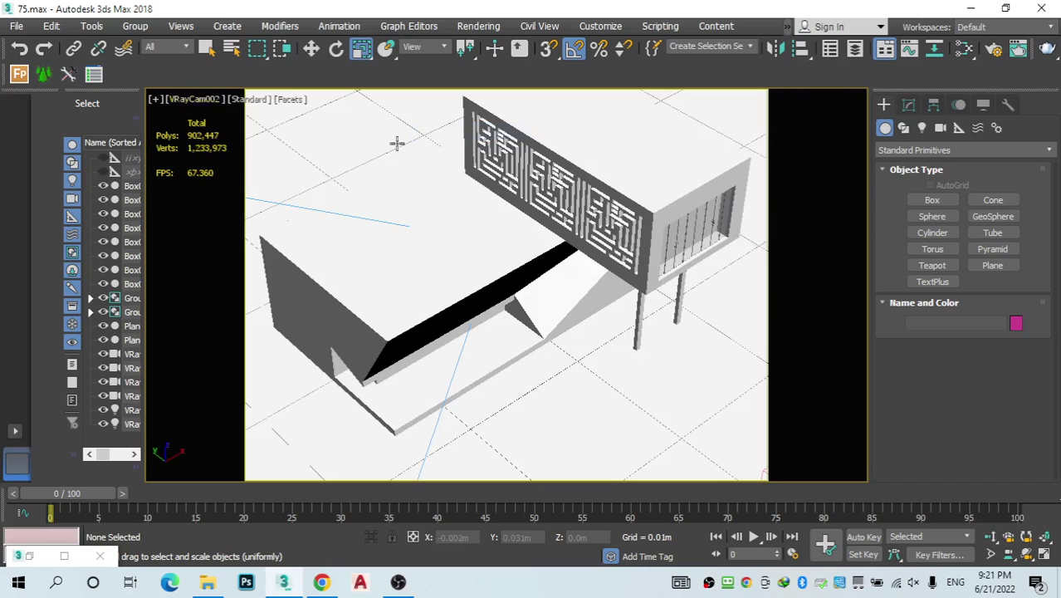
left_click(193, 98)
mouse_move(319, 111)
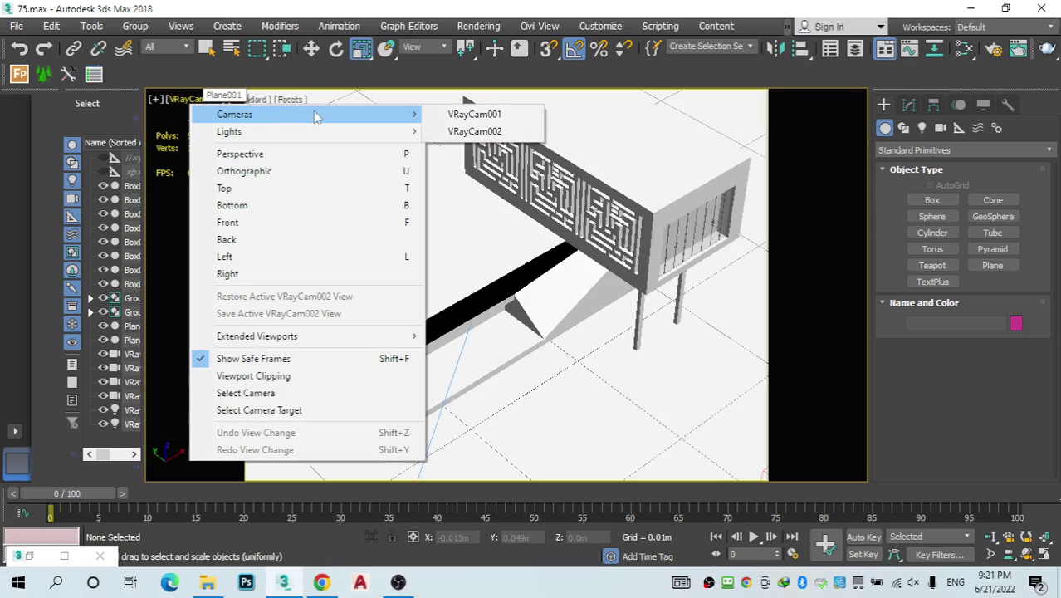
left_click(455, 116)
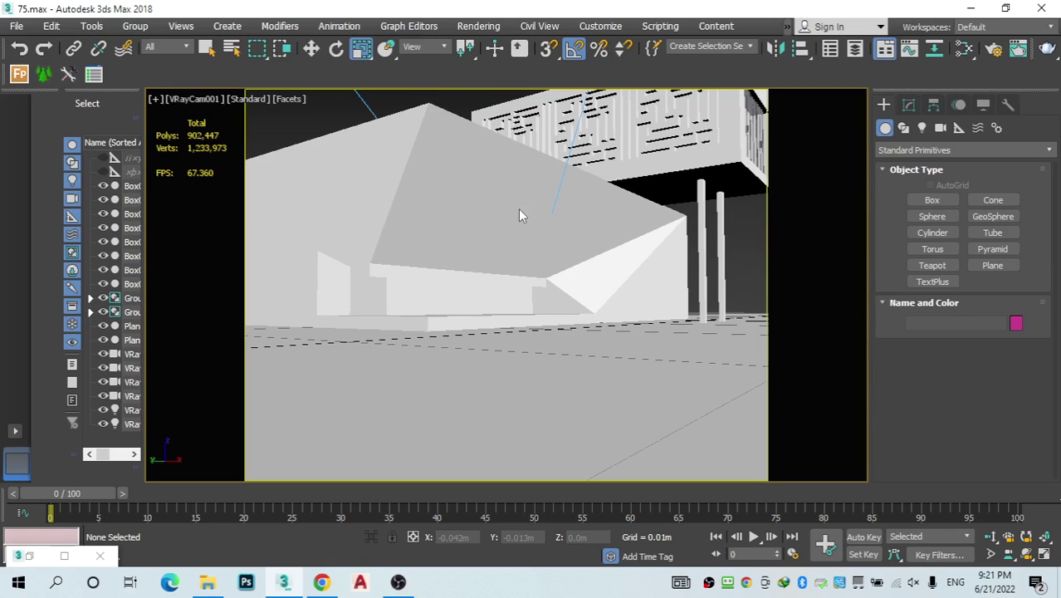
Step: Separate the dark glossy Material #1436 from the overlapping material nodes and assign it to the lower block of the house
key("r")
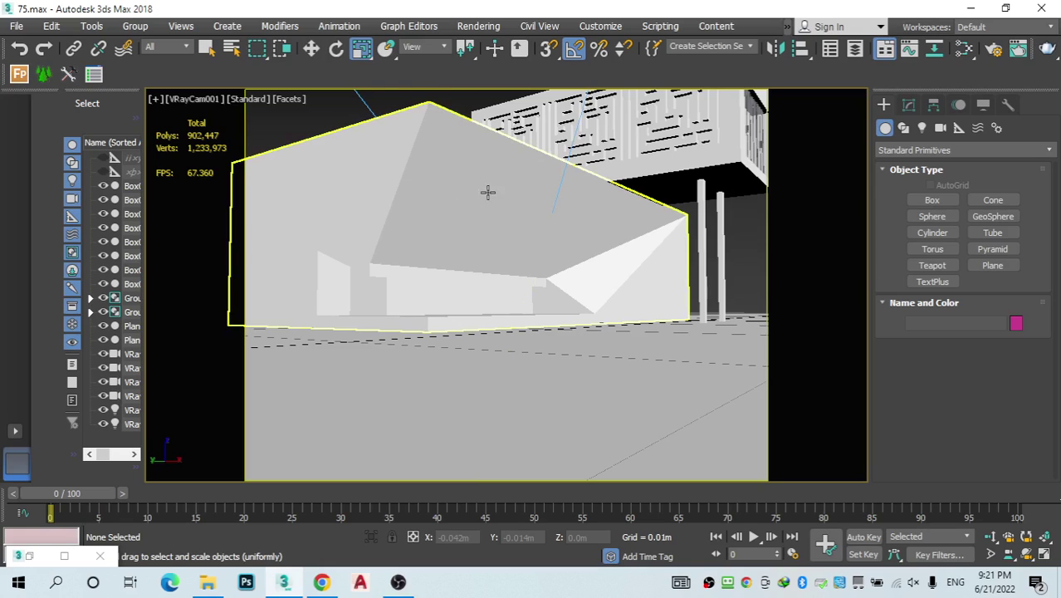
left_click(421, 174)
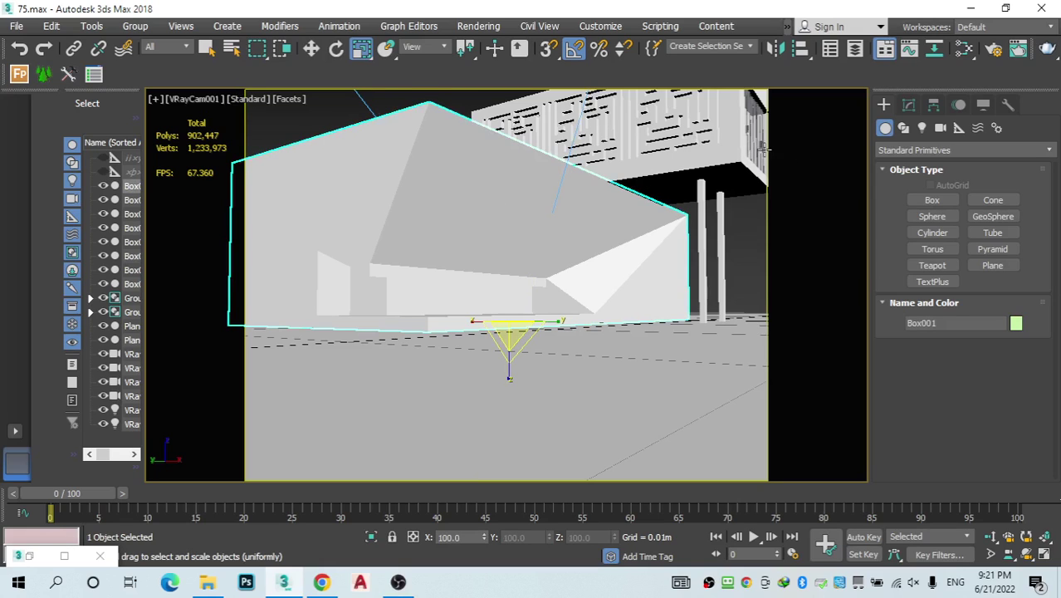
left_click(311, 49)
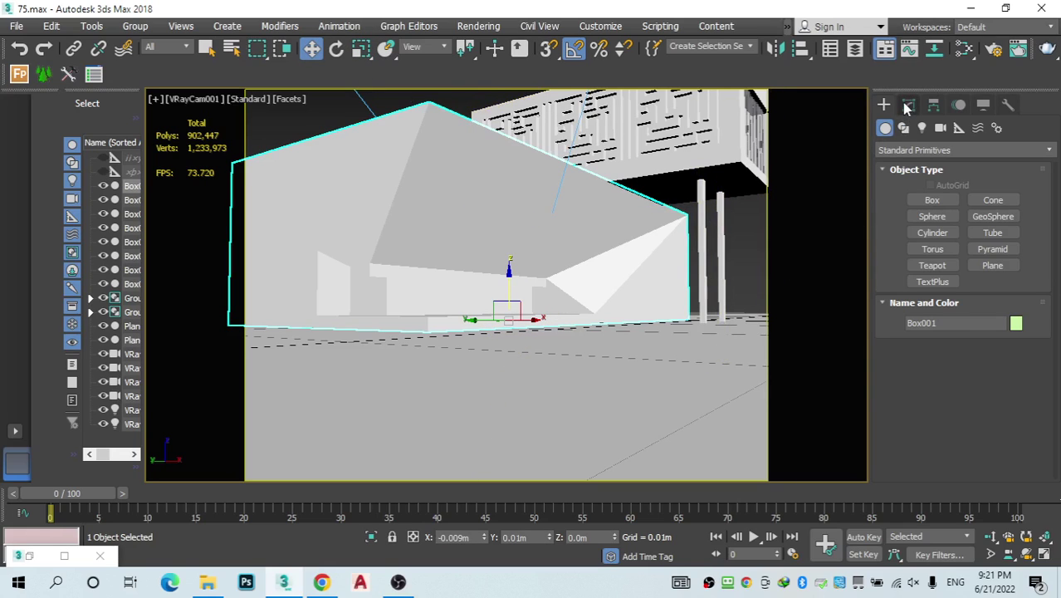
left_click(907, 105)
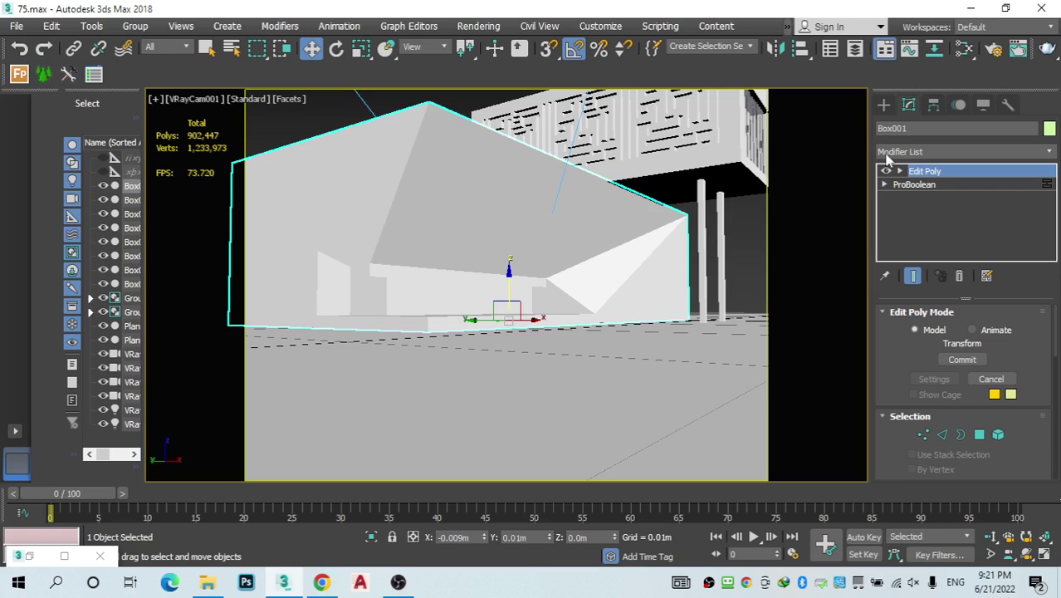
left_click(963, 49)
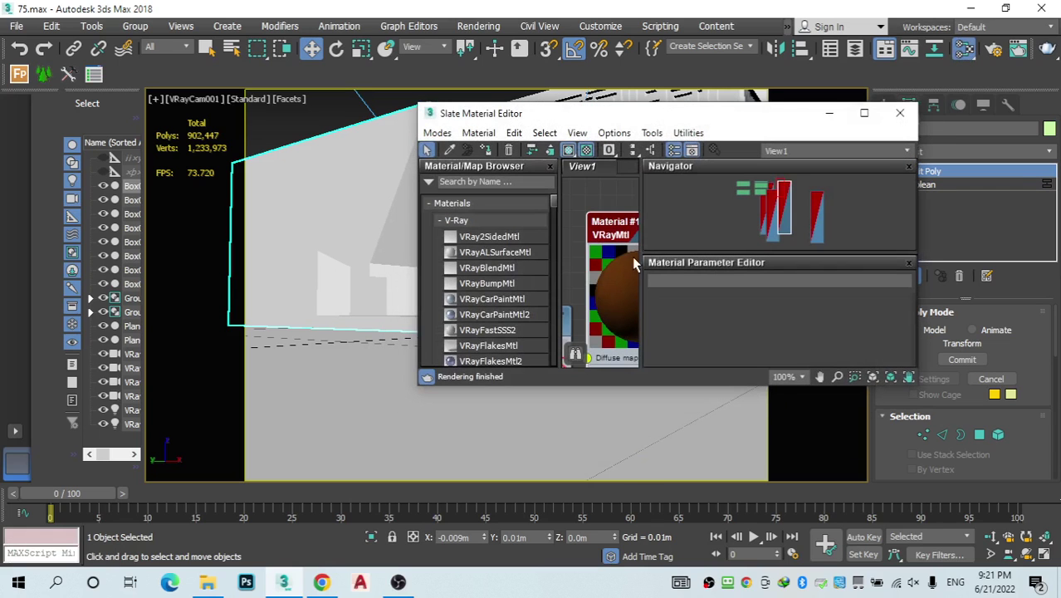
left_click(863, 113)
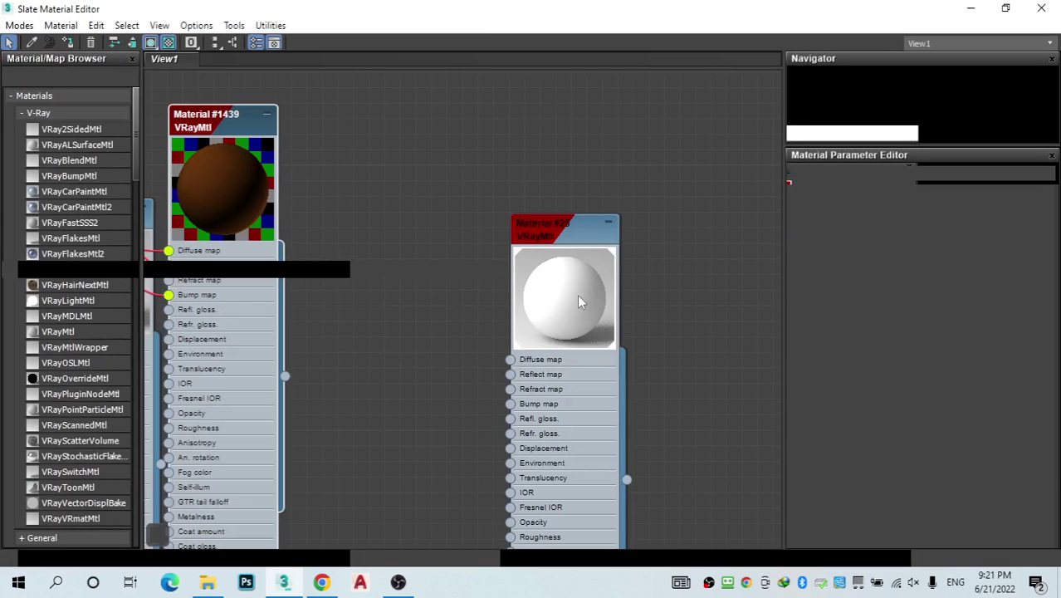
scroll(694, 282, "down", 3)
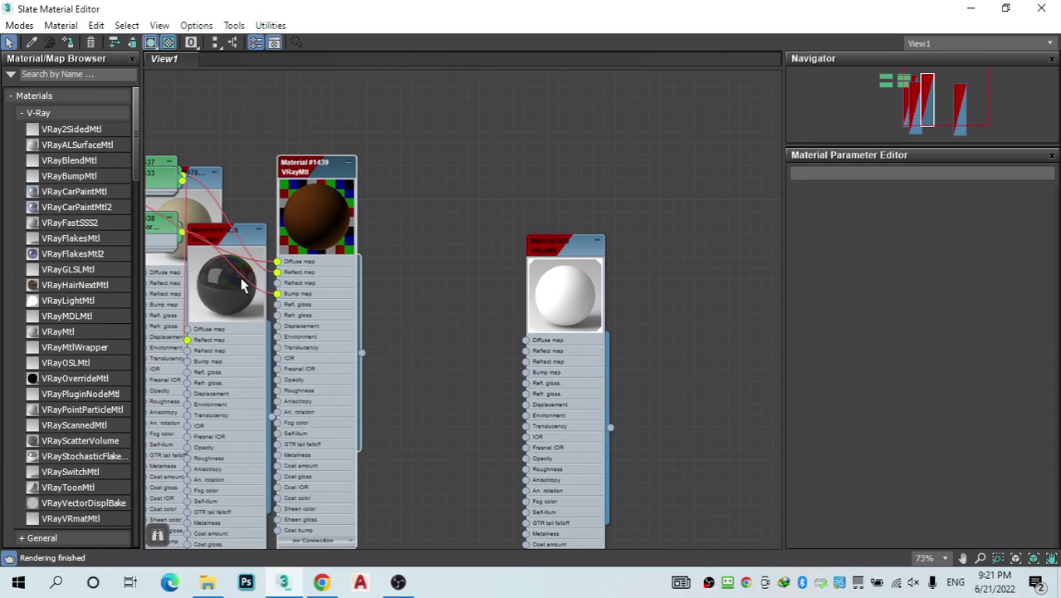
scroll(242, 285, "down", 1)
left_click_drag(242, 284, 428, 137)
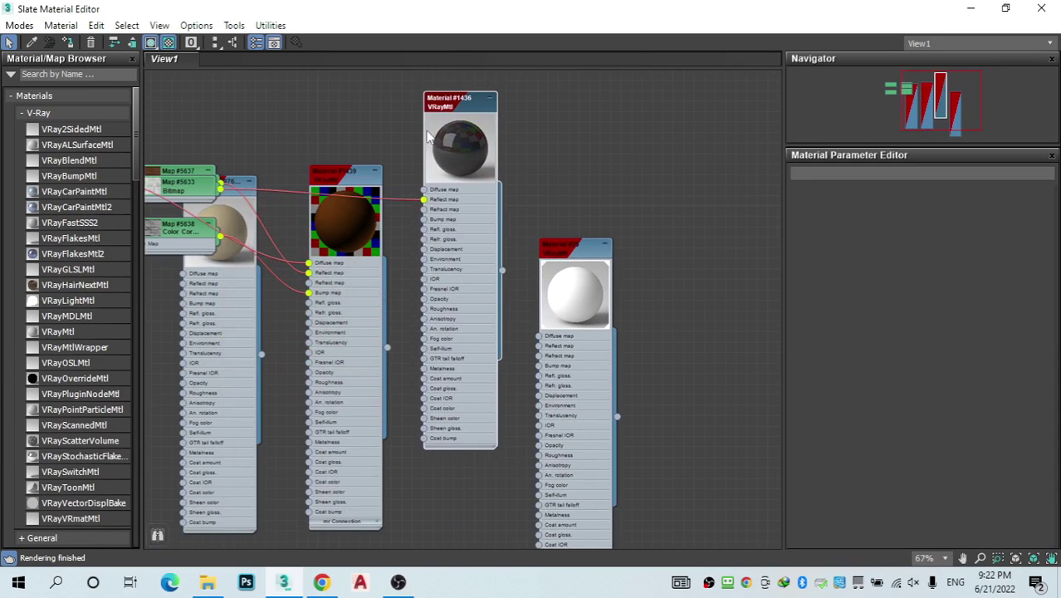
double_click(435, 100)
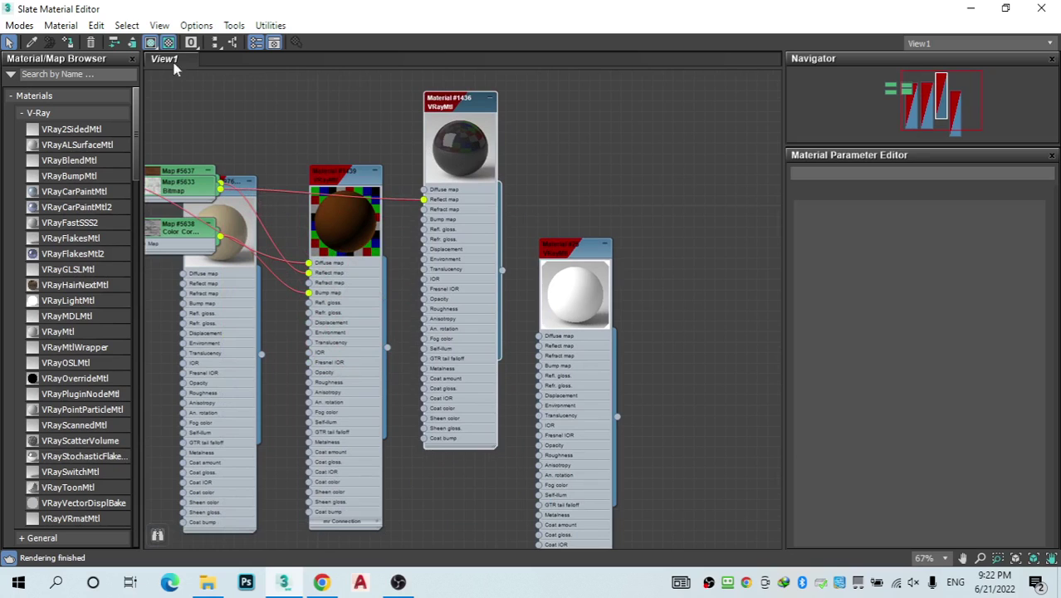
double_click(449, 99)
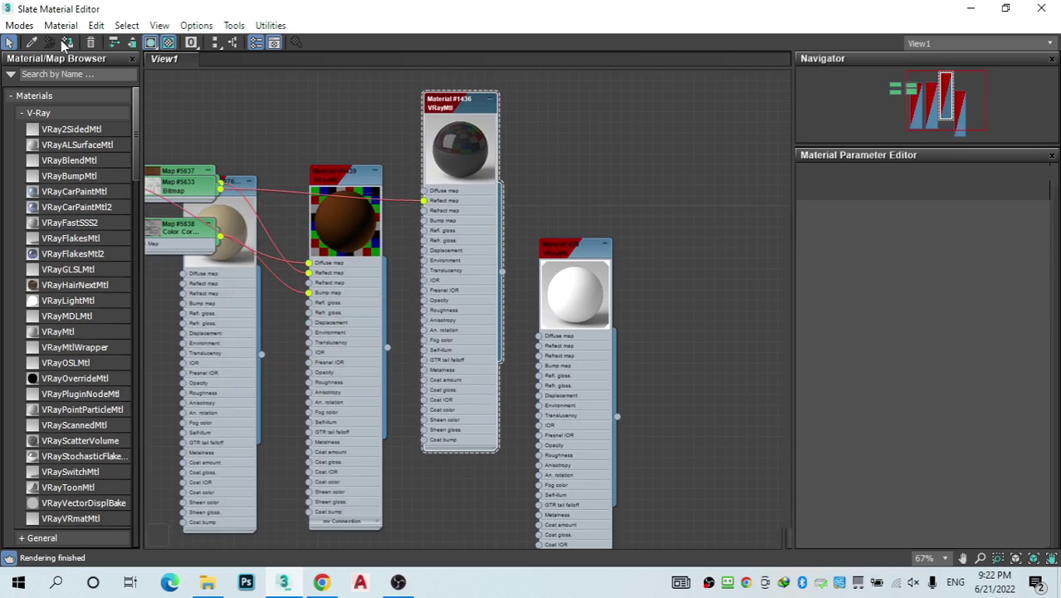
left_click(968, 8)
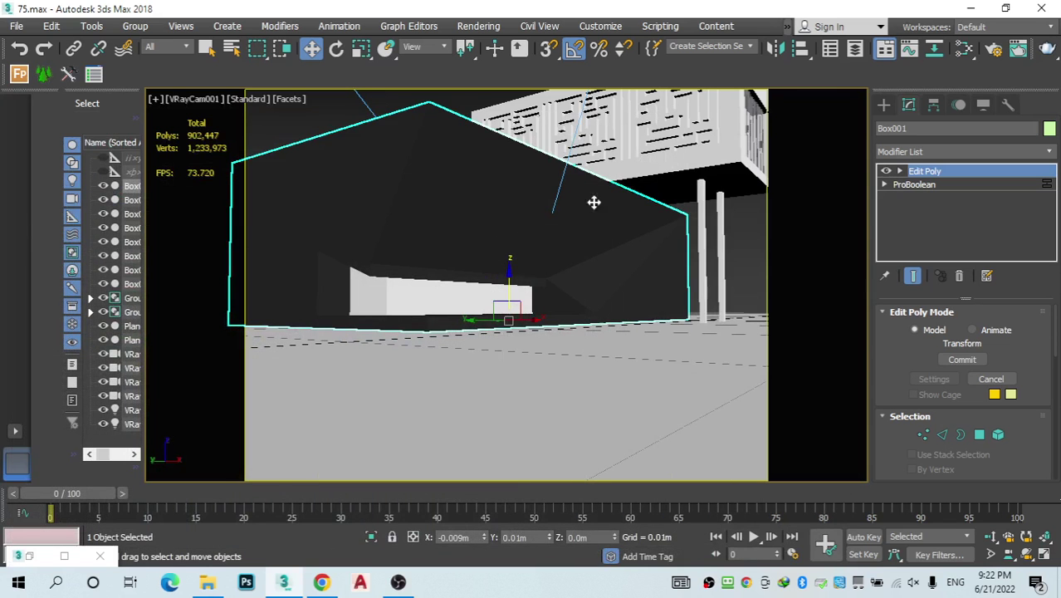
Step: Assign the brown wood Material #1439 to the upper block group, moving its node clear of the others
left_click(593, 202)
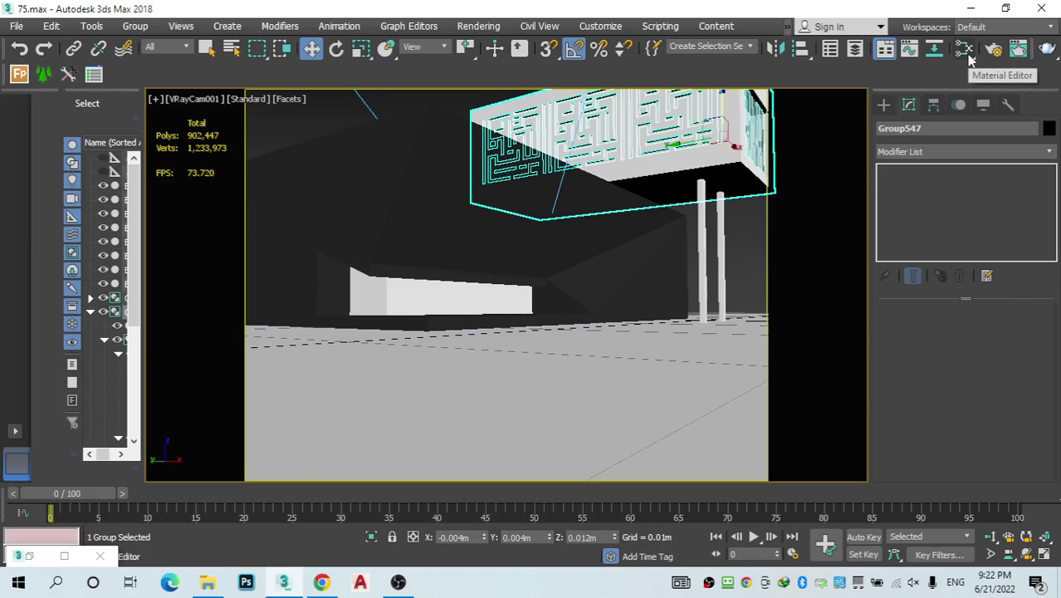
left_click(964, 48)
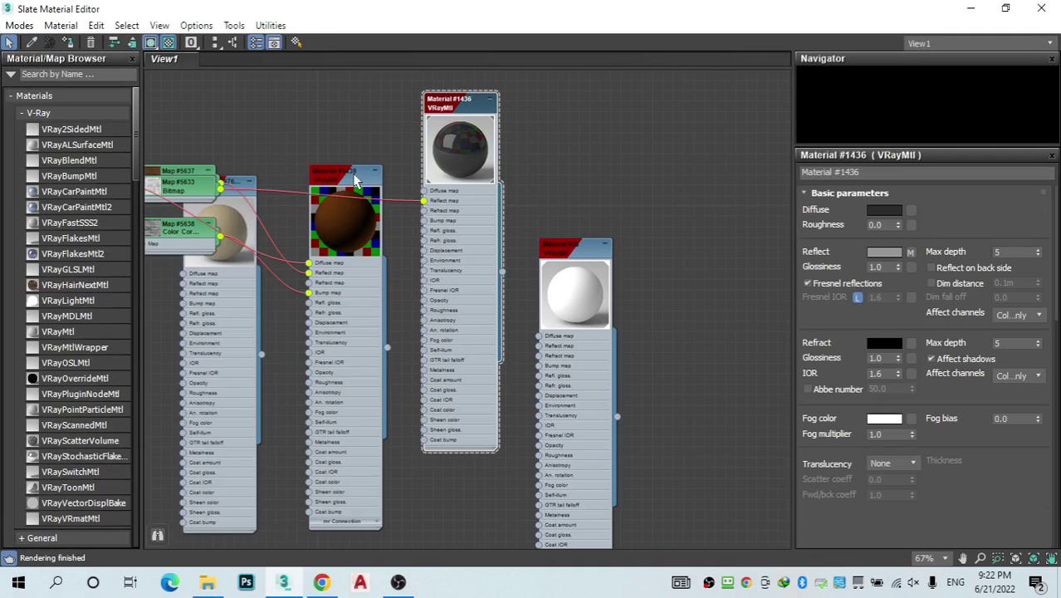
left_click_drag(357, 179, 366, 284)
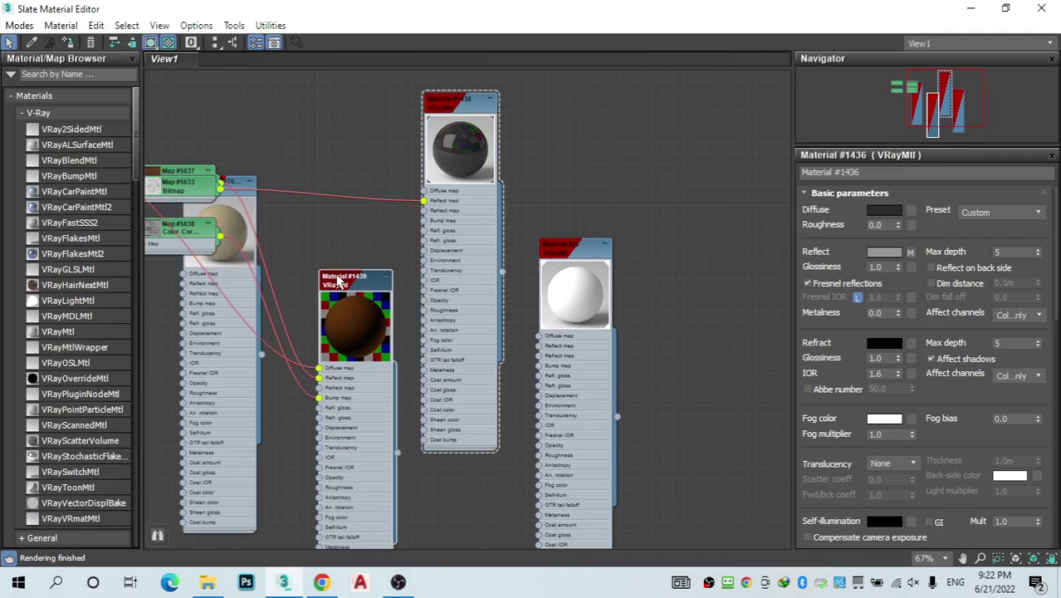
left_click(68, 43)
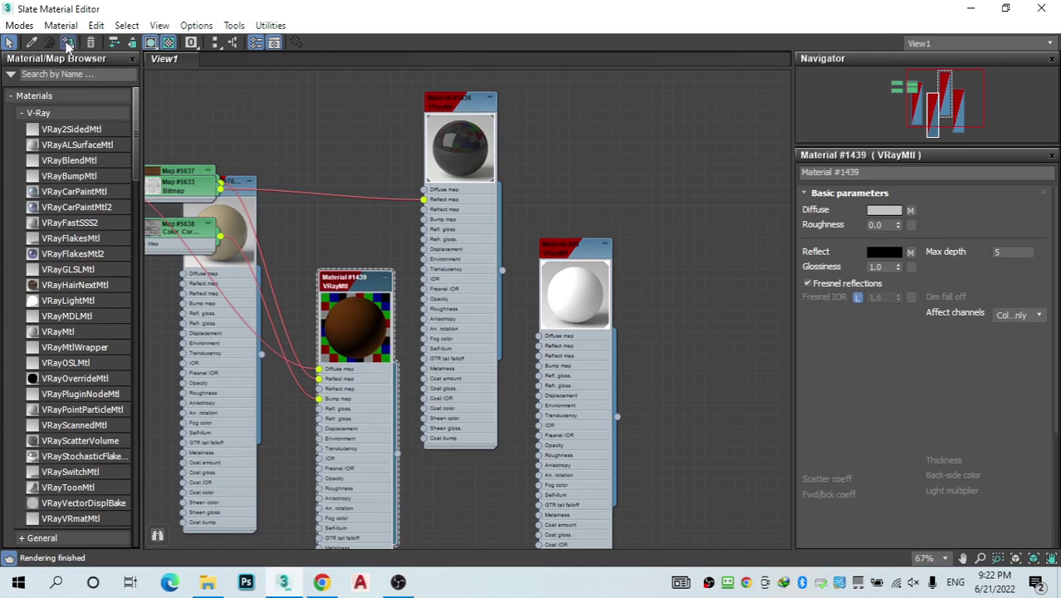
left_click(971, 7)
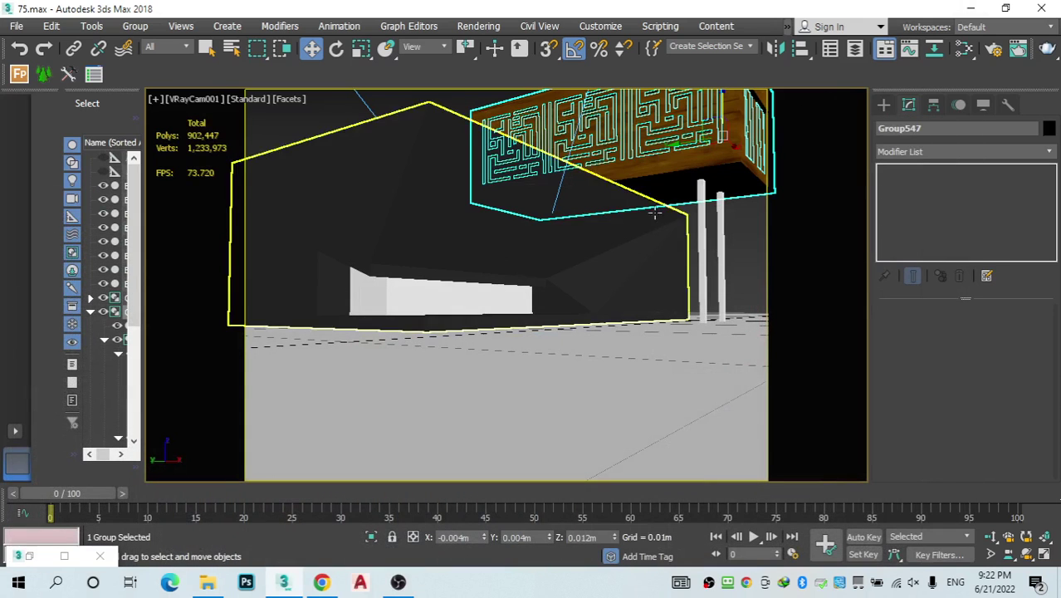
left_click(701, 235)
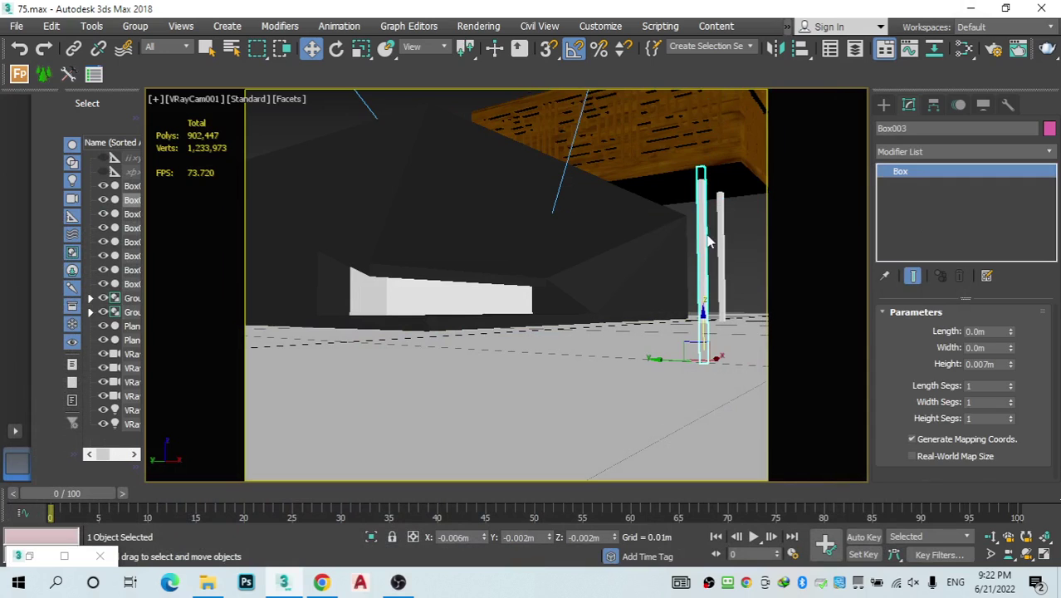
left_click(721, 232, "ctrl")
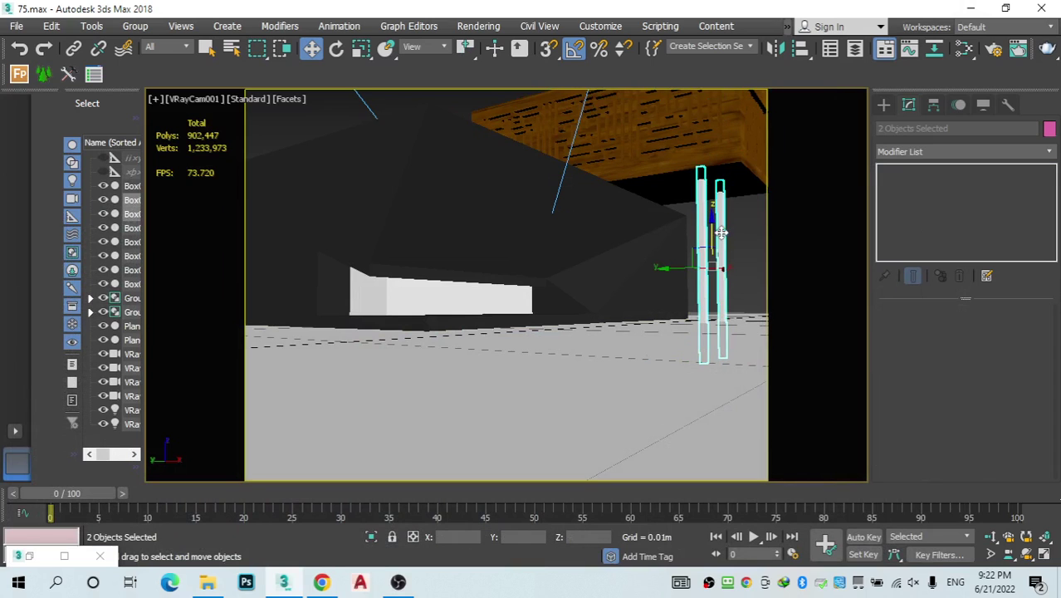
left_click(963, 49)
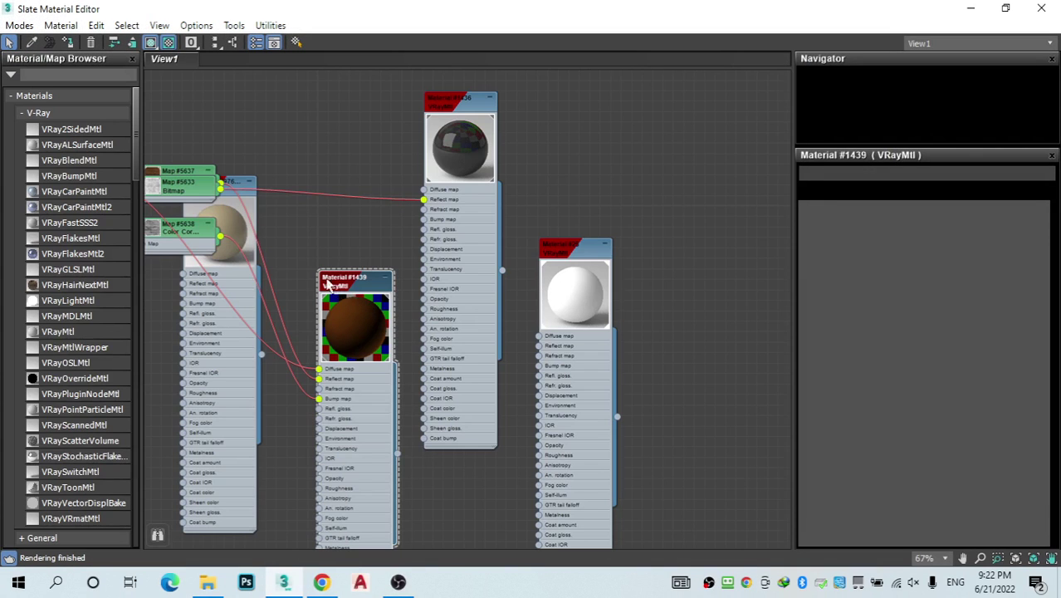
left_click_drag(257, 218, 752, 270)
double_click(703, 238)
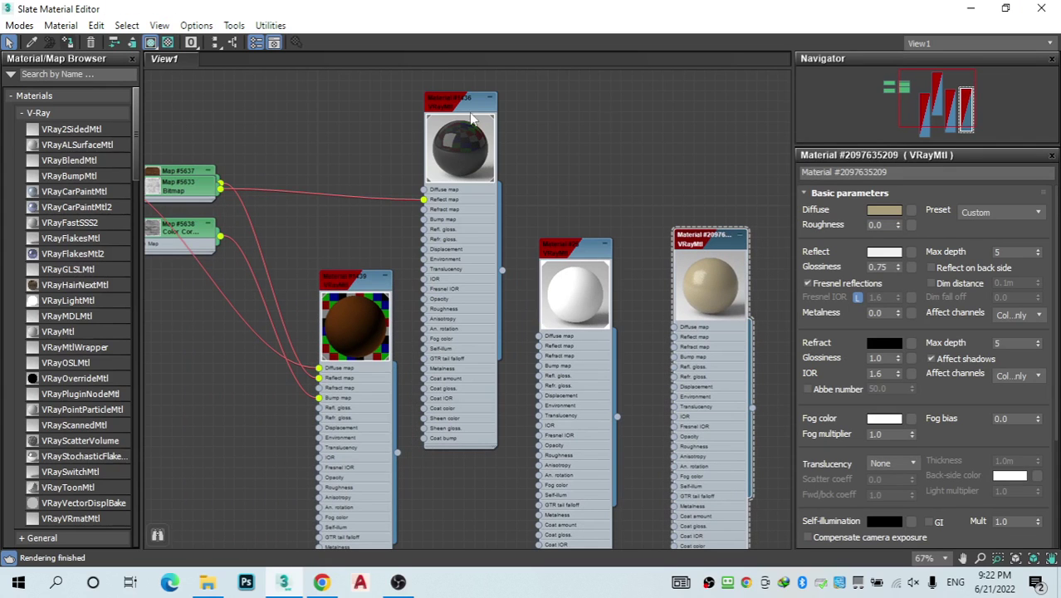
left_click(971, 9)
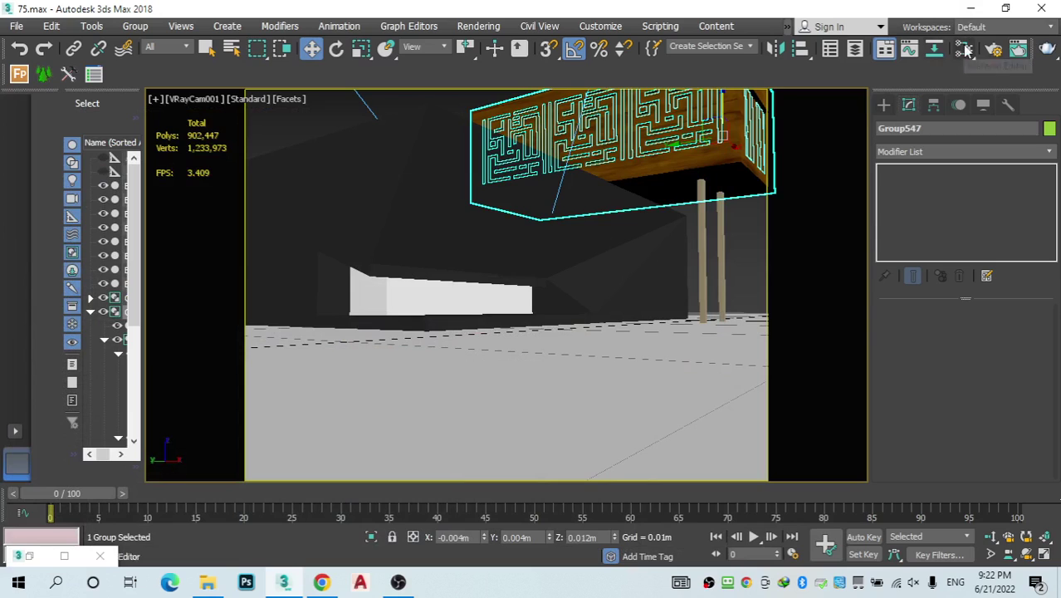
left_click(994, 49)
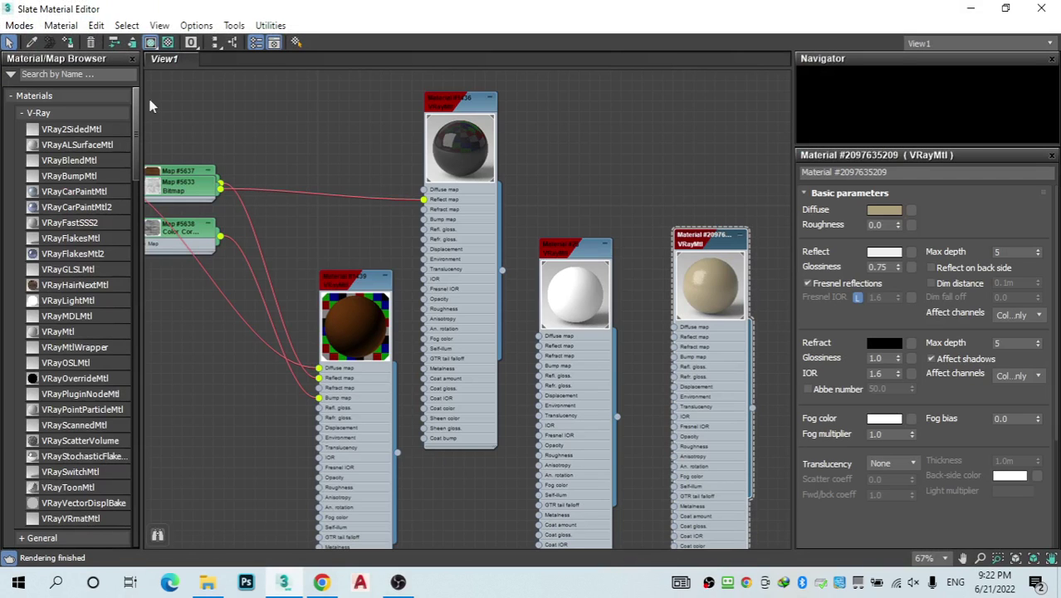
left_click(971, 9)
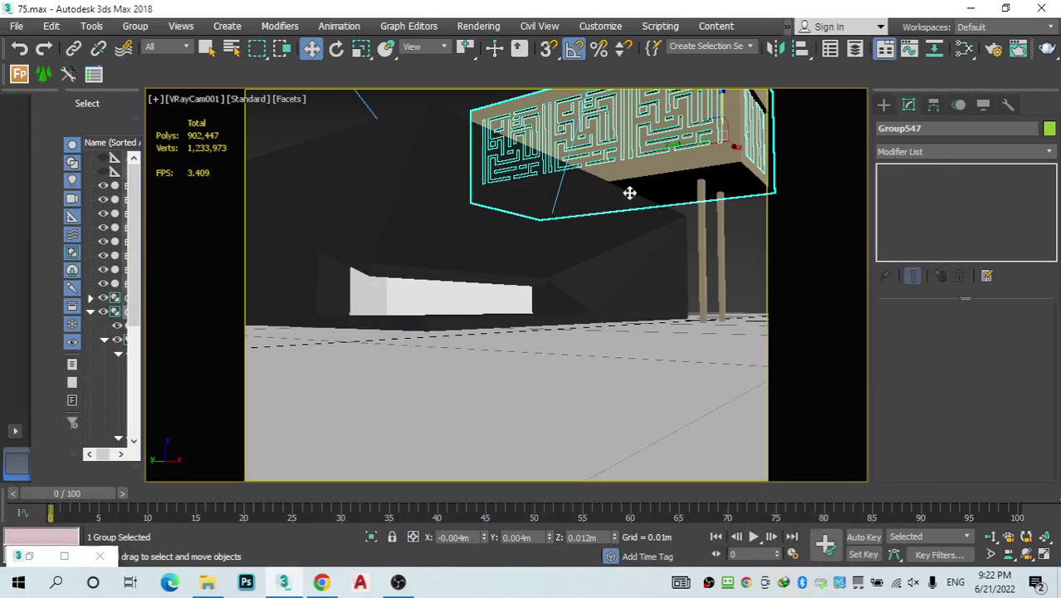
left_click(478, 292)
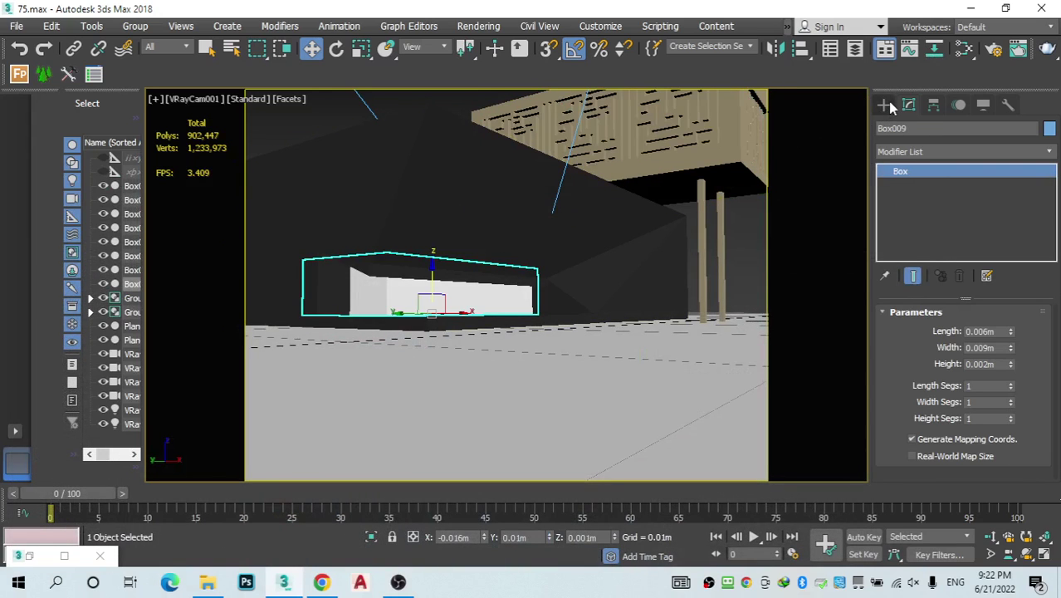
left_click(970, 40)
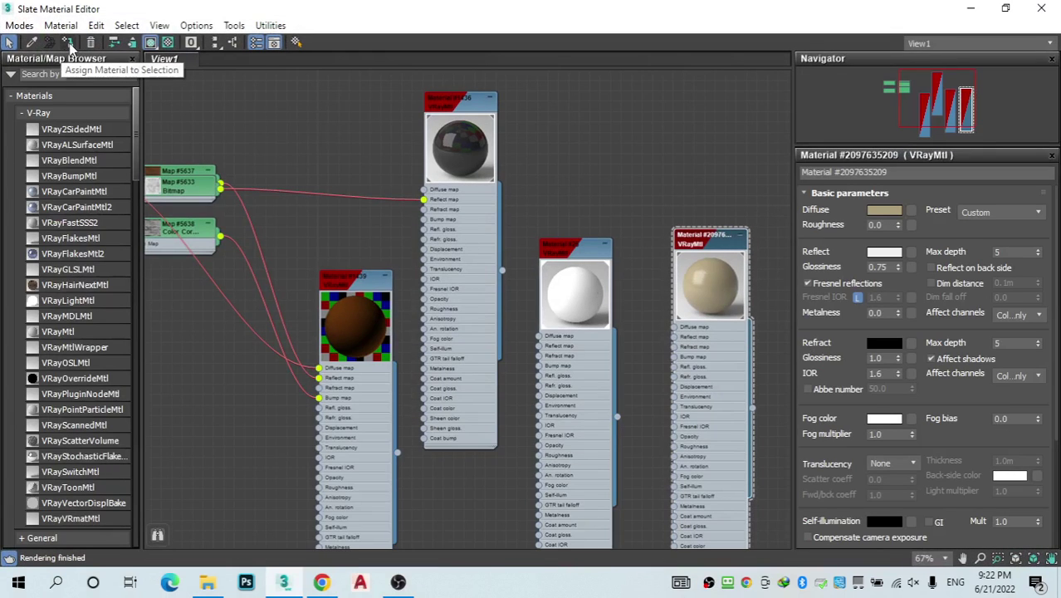
left_click(572, 281)
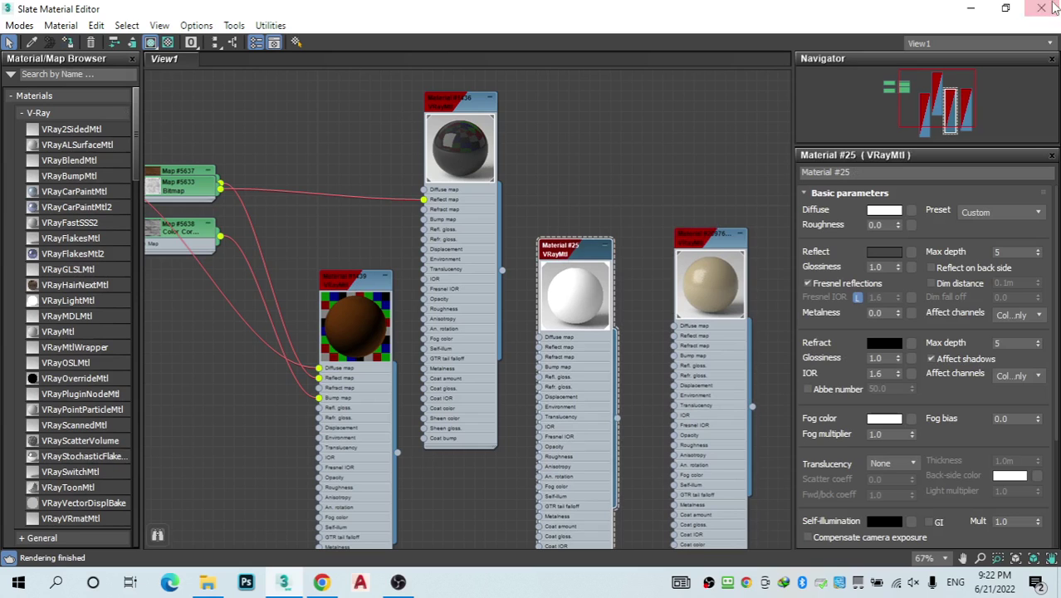
left_click(971, 8)
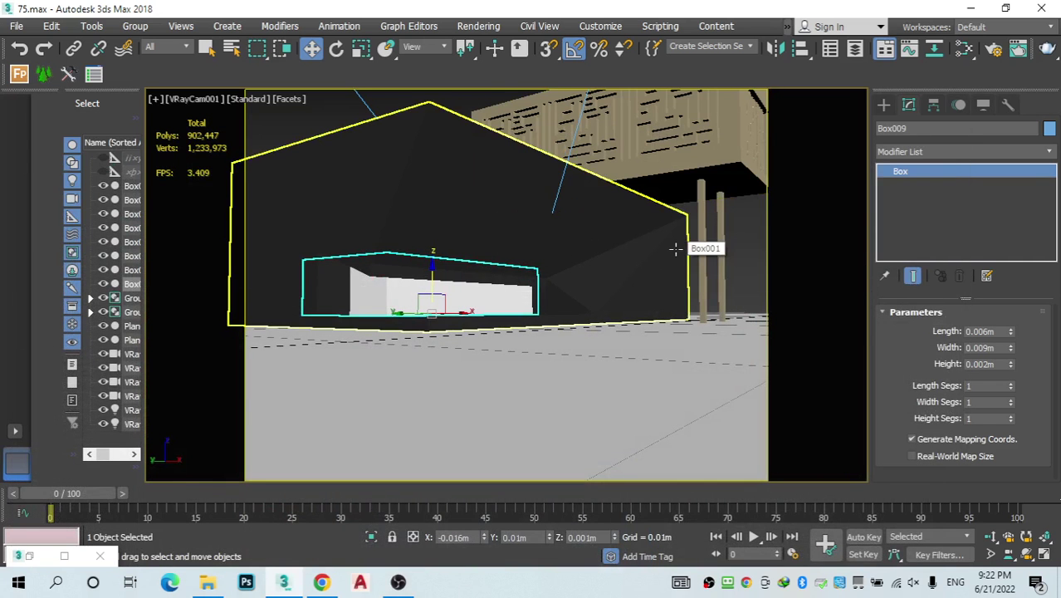
Step: Rotate the bushes_012 hedge beside the palm tree 90 degrees about the vertical axis, in the perspective view
key("p")
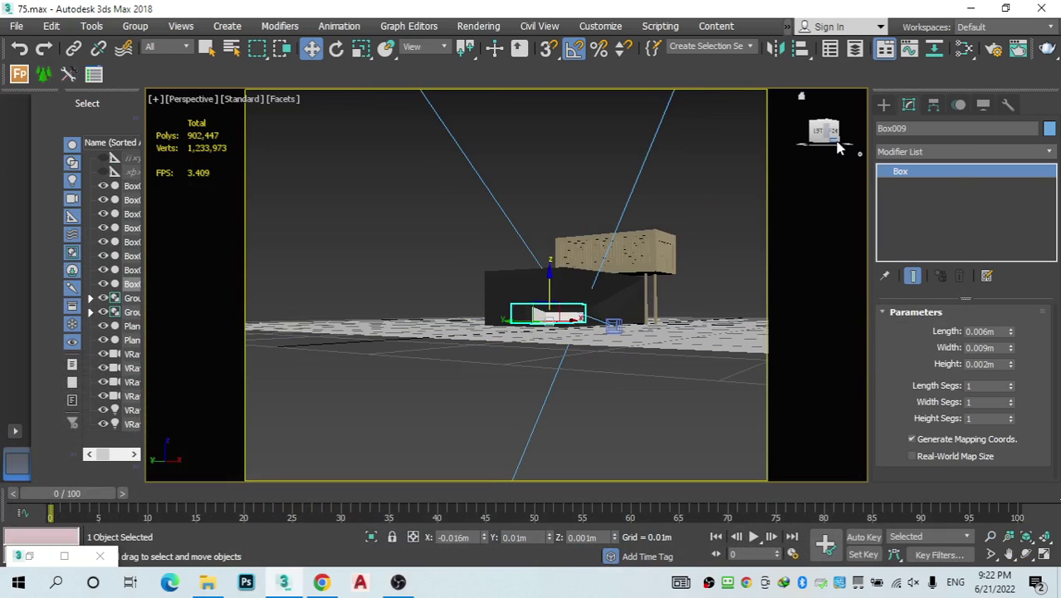
left_click_drag(829, 129, 772, 179)
scroll(571, 162, "down", 5)
left_click(569, 284)
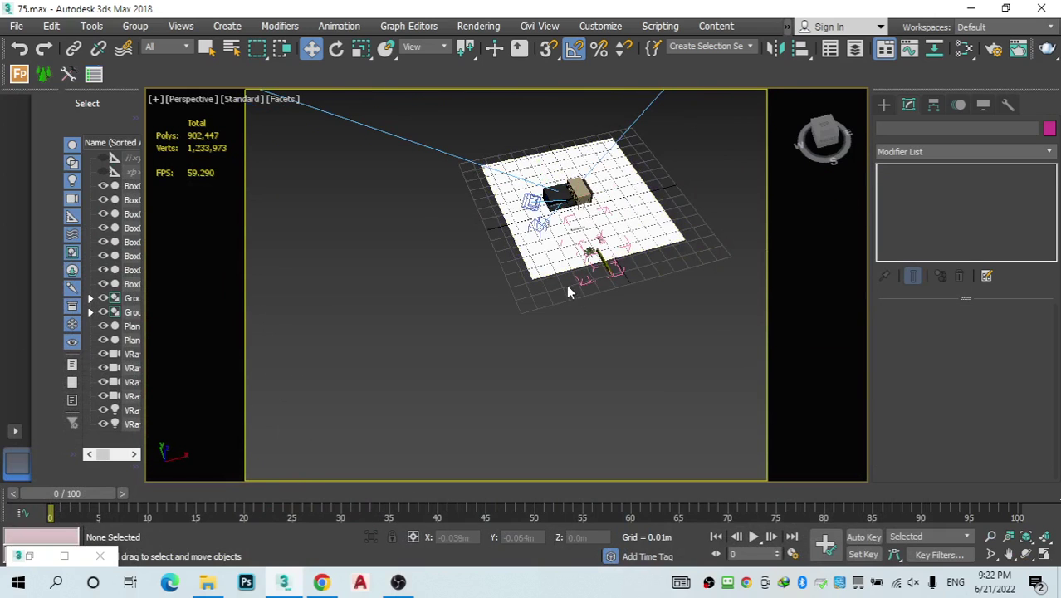
scroll(566, 284, "up", 5)
left_click(655, 221)
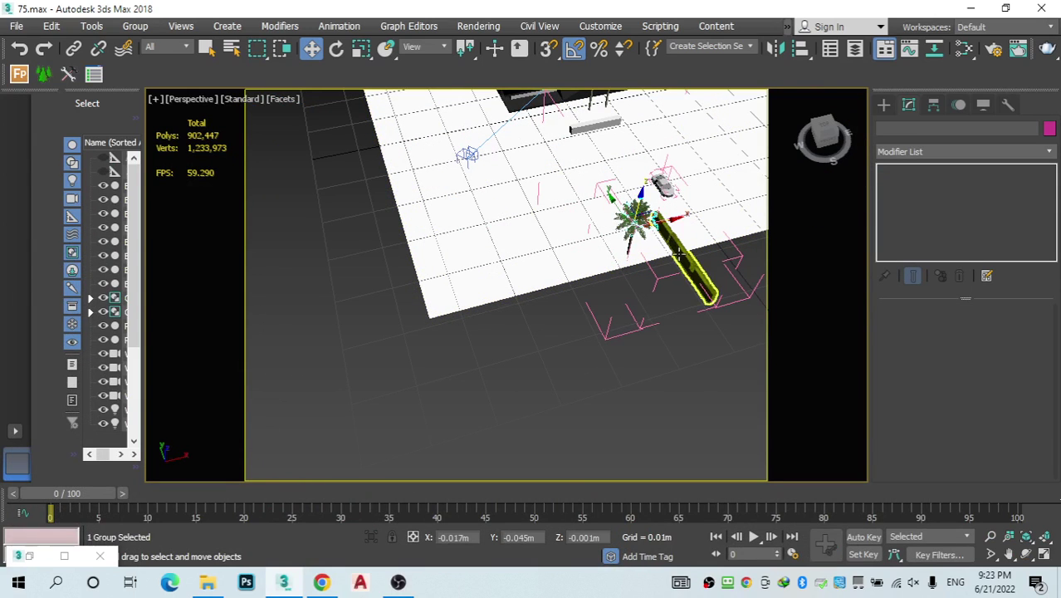
left_click(685, 257)
key("e")
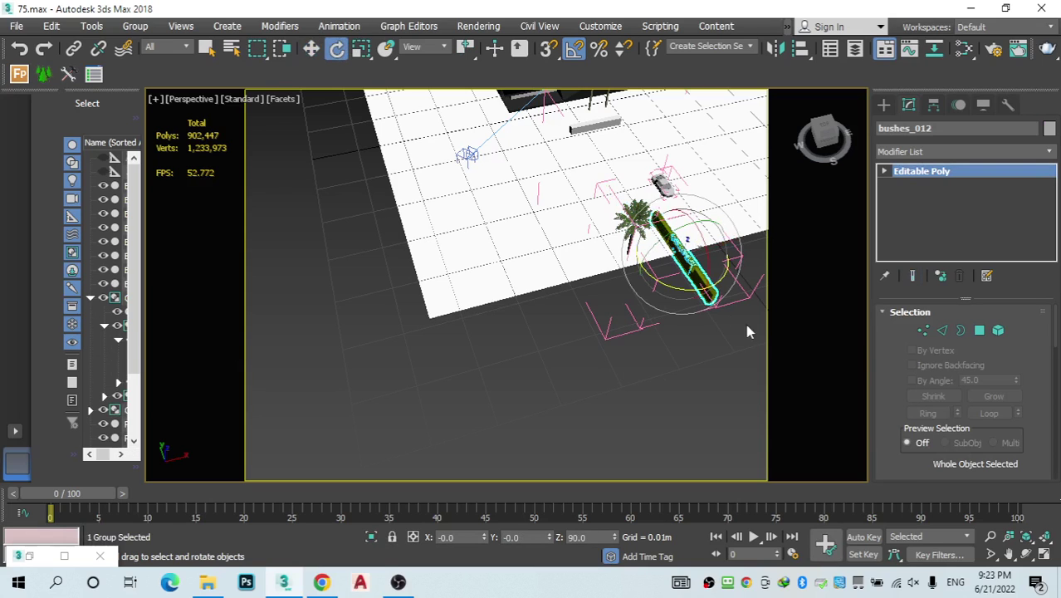
left_click_drag(682, 293, 613, 288)
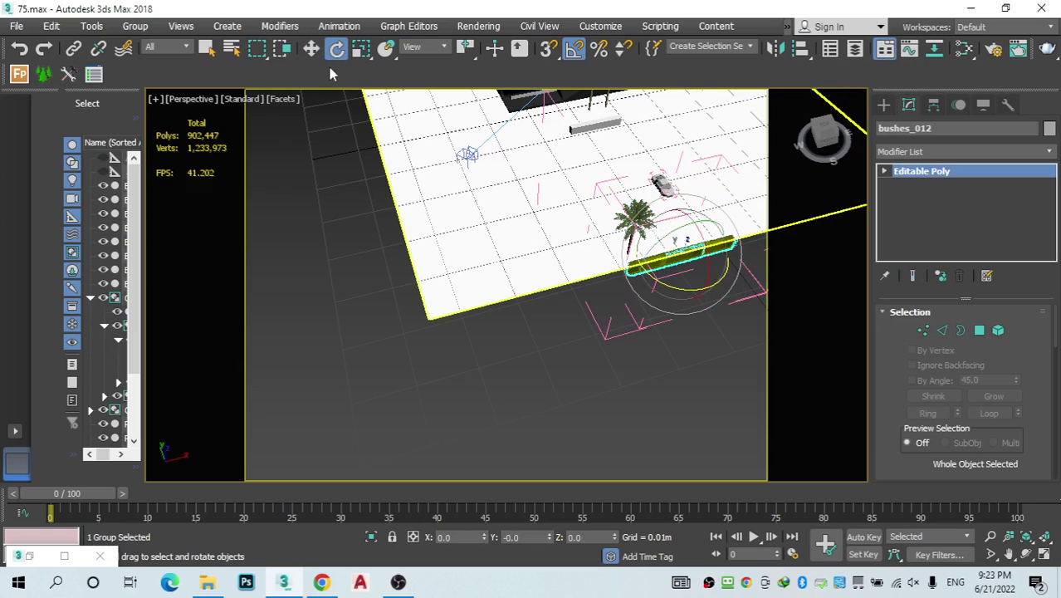
Step: Move the rotated hedge up to the front of the house and detach it from its opened group
left_click(311, 48)
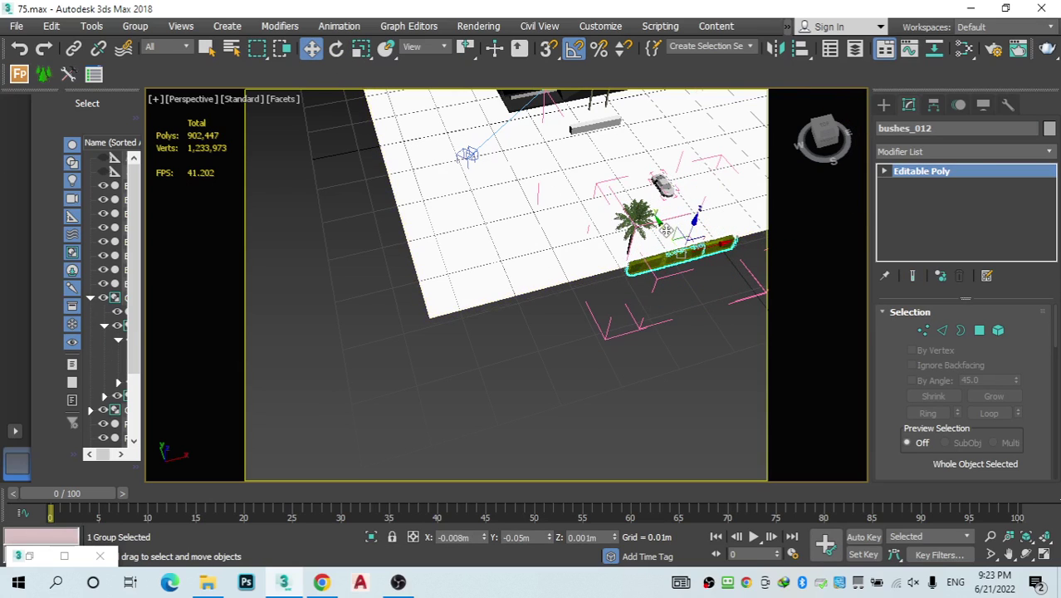
left_click_drag(666, 230, 555, 101)
scroll(549, 128, "down", 3)
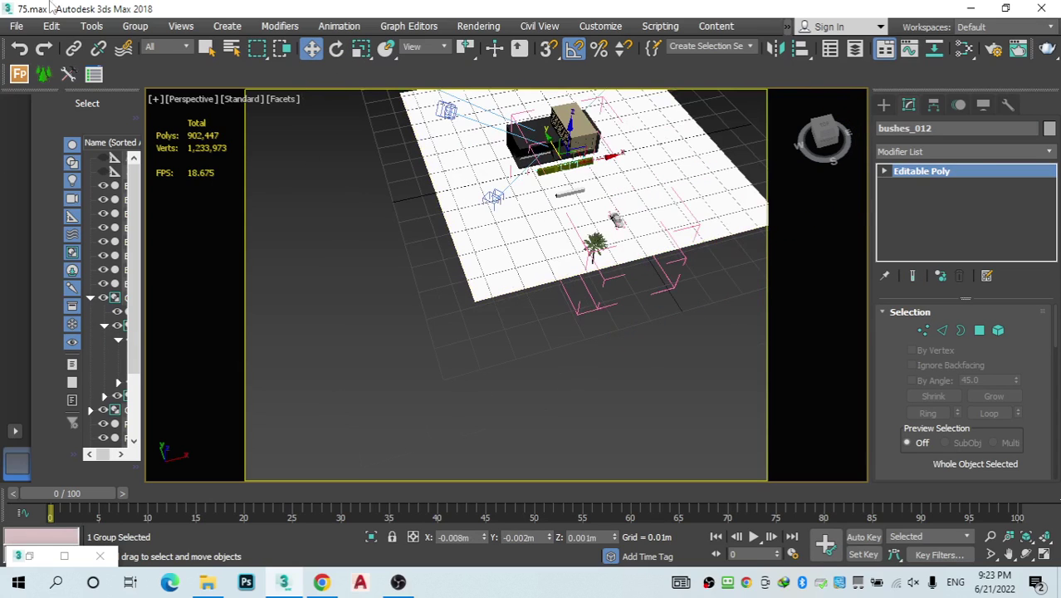
left_click(135, 25)
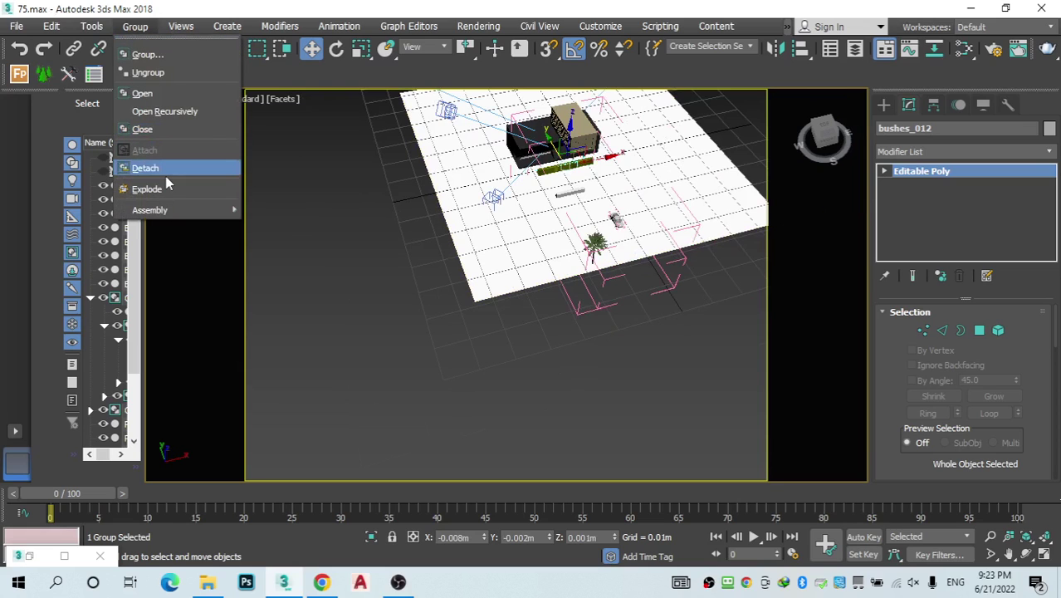
left_click(166, 170)
Step: Move the hedge back into the recessed opening along the front of the dark lower block
scroll(522, 156, "up", 5)
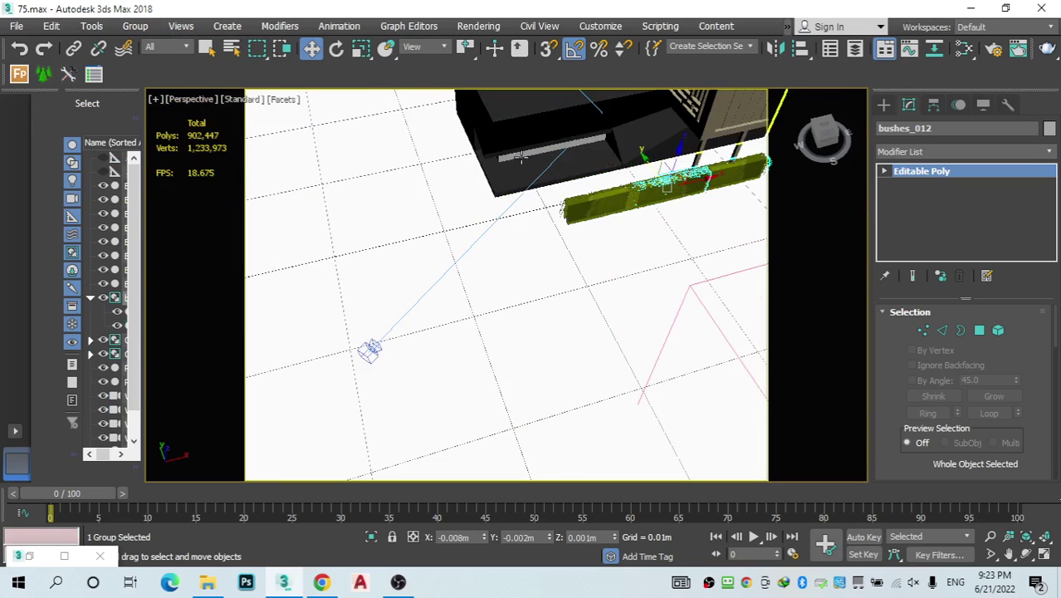
key("z")
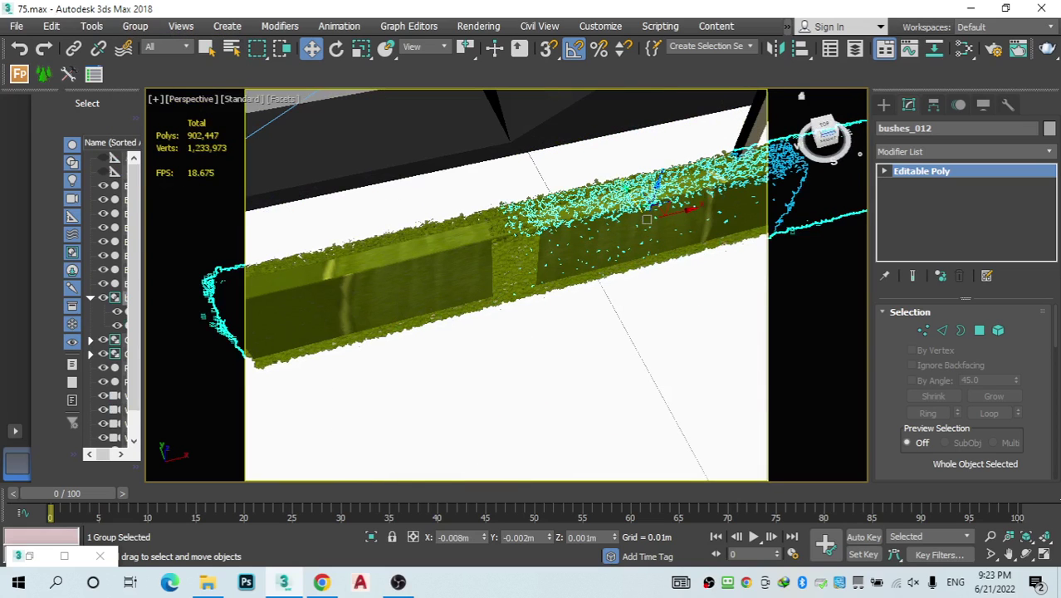
left_click(826, 135)
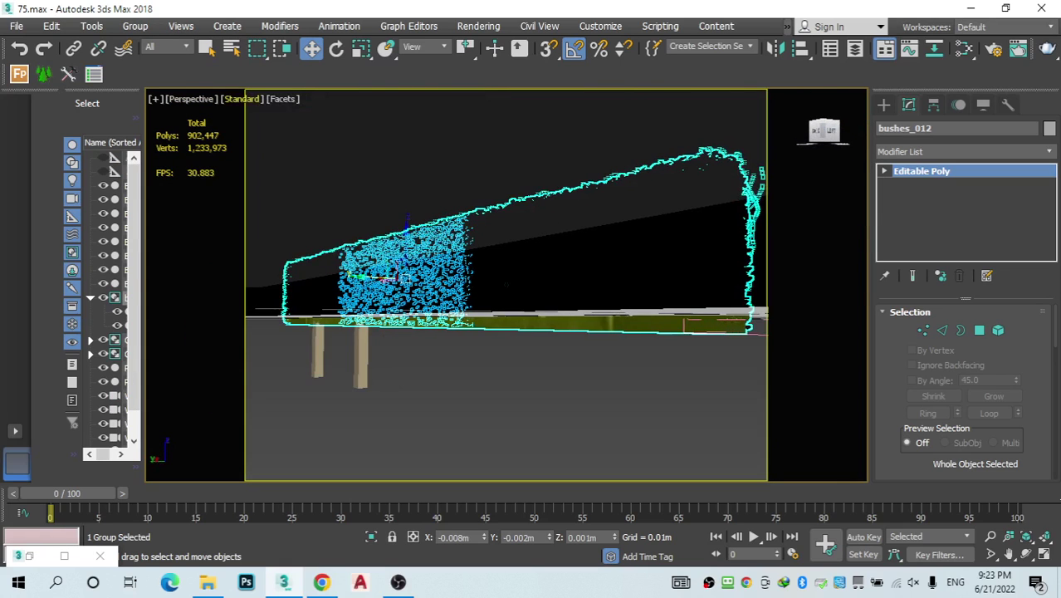
middle_click_drag(506, 116, 776, 275, "alt")
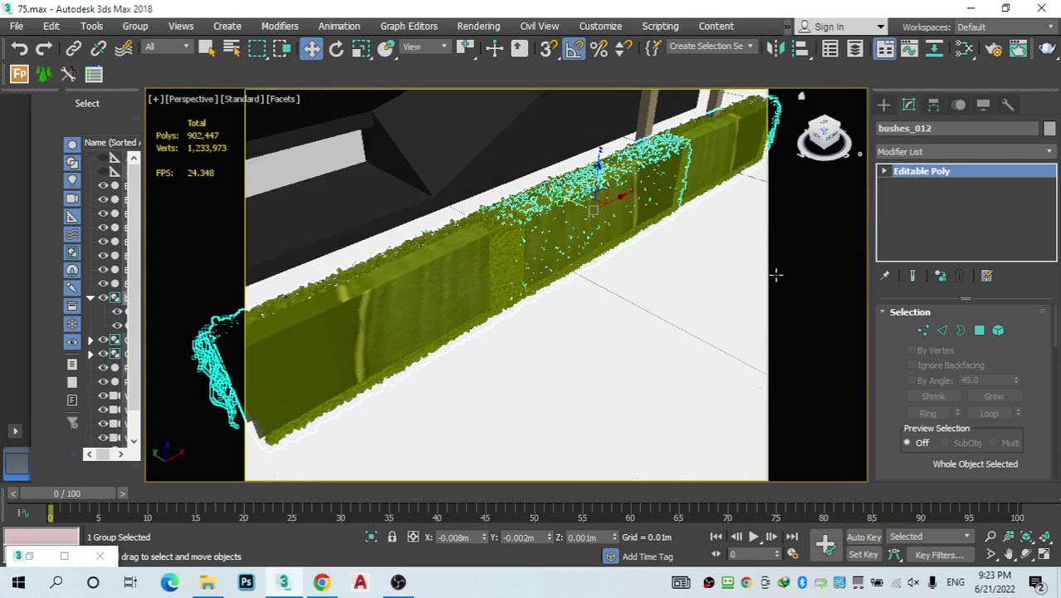
scroll(776, 275, "down", 6)
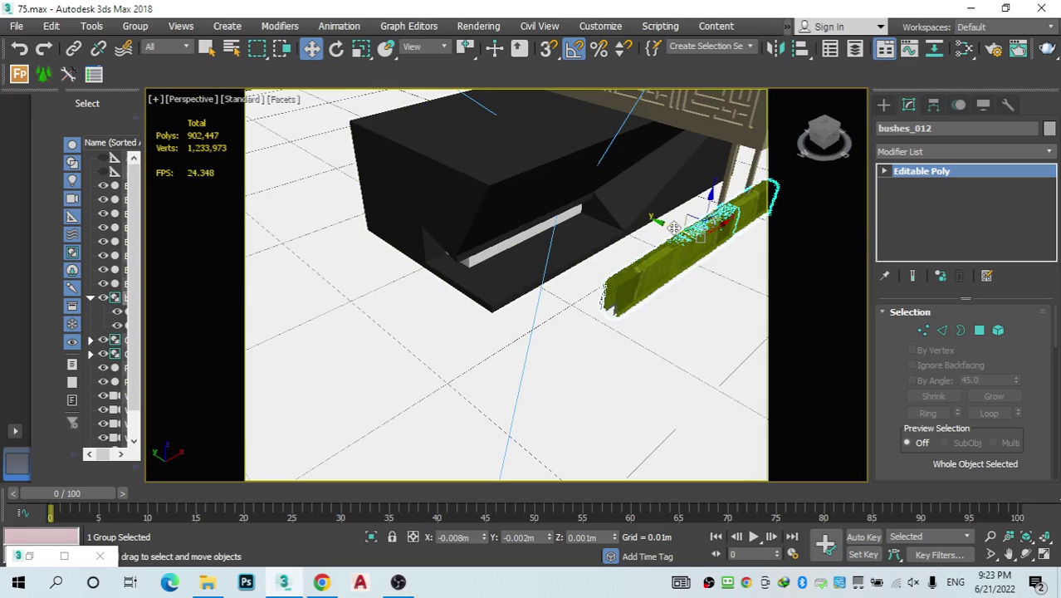
left_click_drag(674, 228, 546, 206)
scroll(605, 195, "up", 3)
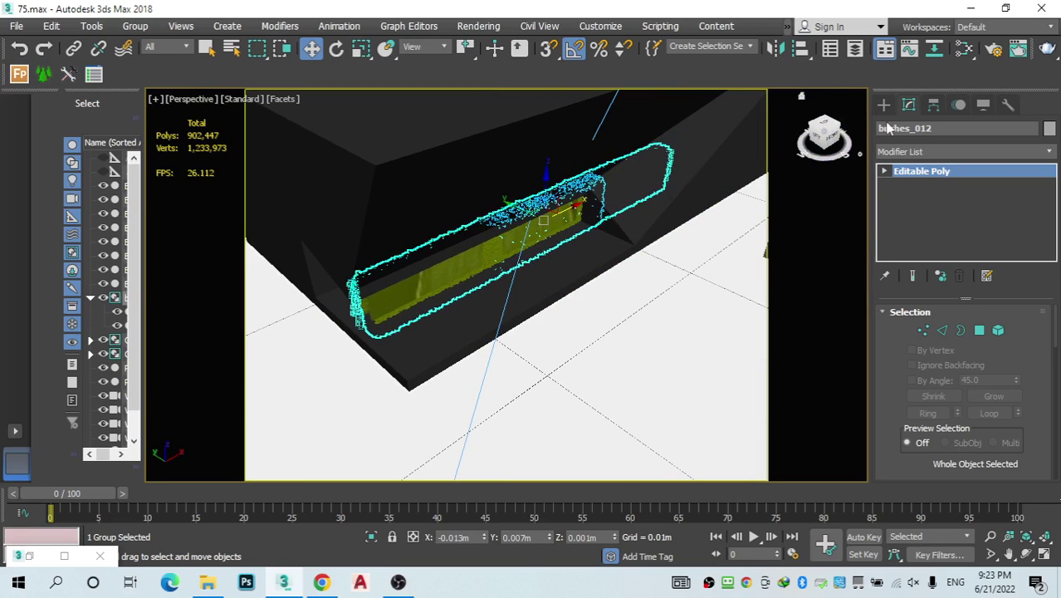
middle_click_drag(720, 309, 712, 248, "alt")
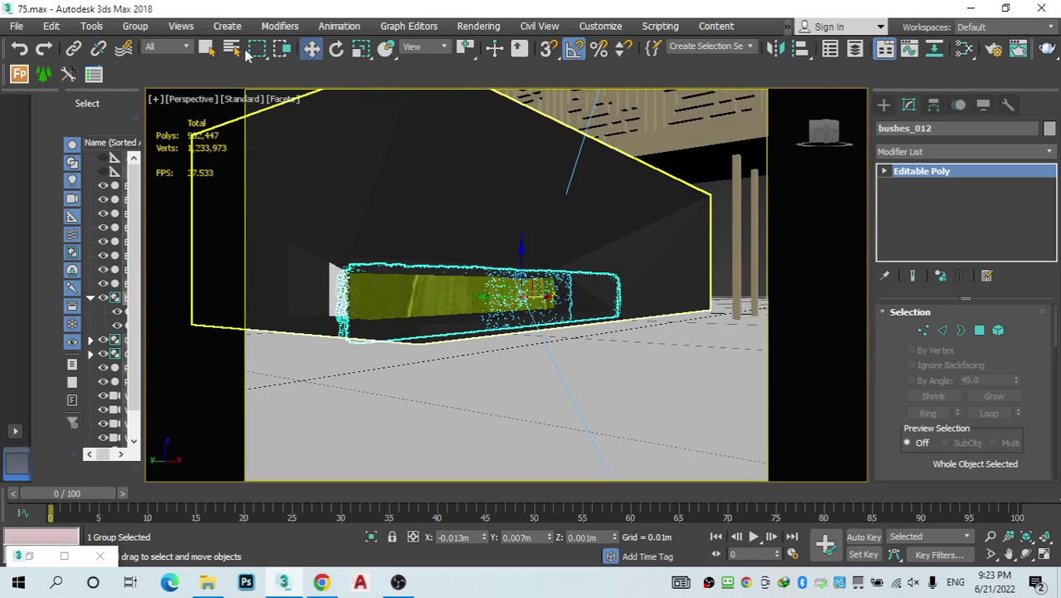
Step: Switch to the VRayCam002 view and clone the recessed hedge, placing the copy just in front of the original
left_click(197, 99)
mouse_move(399, 113)
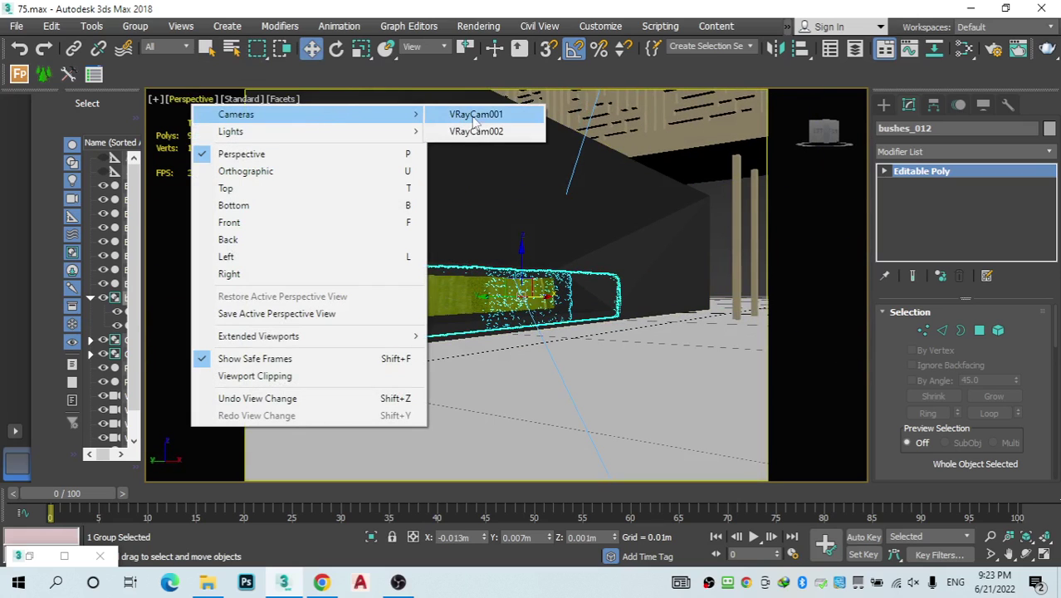
left_click(476, 131)
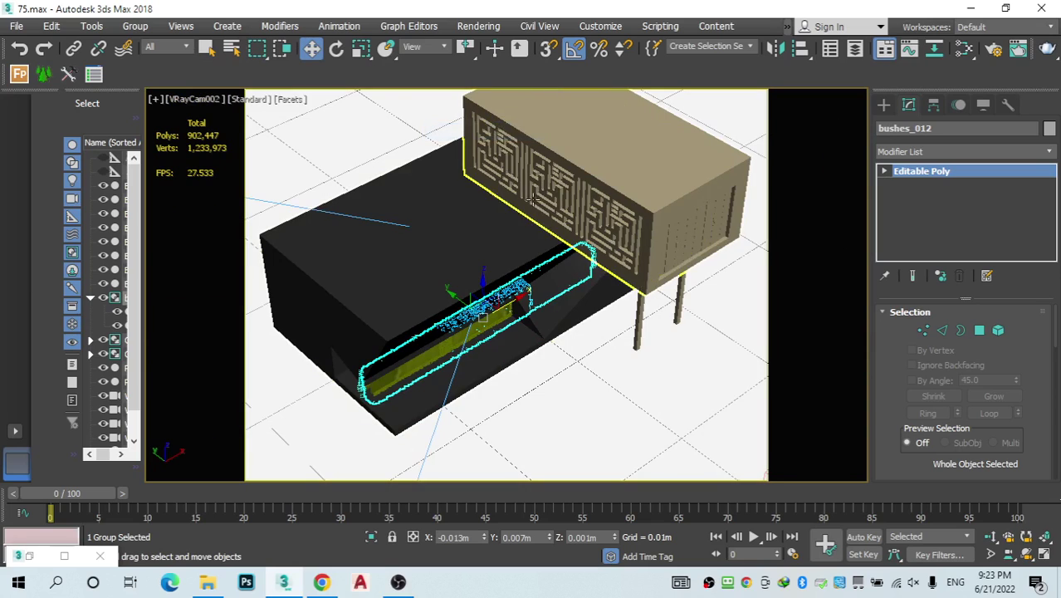
left_click(578, 418)
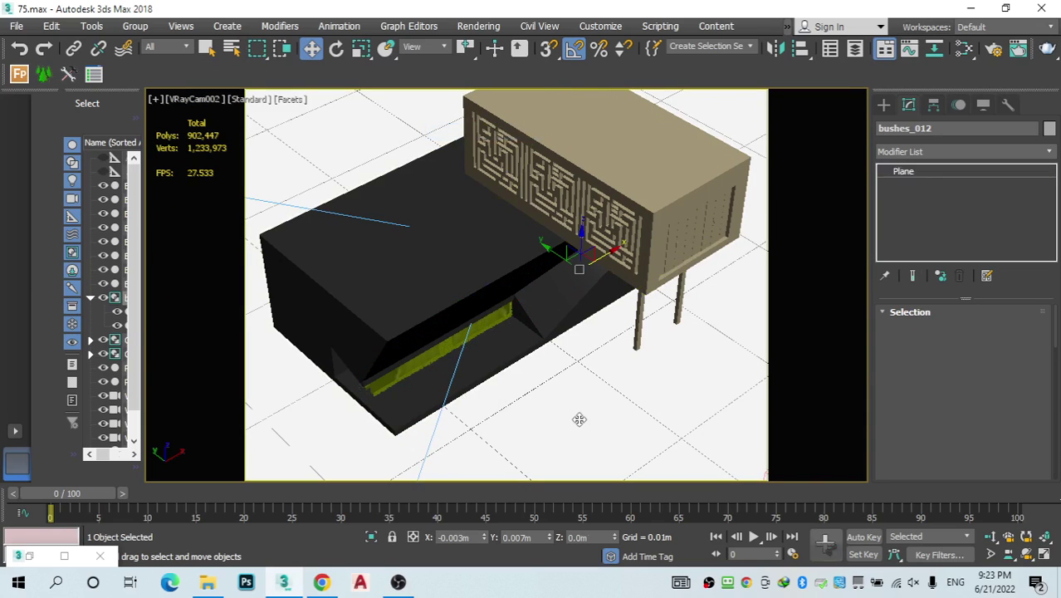
key("ctrl+y")
left_click(493, 308)
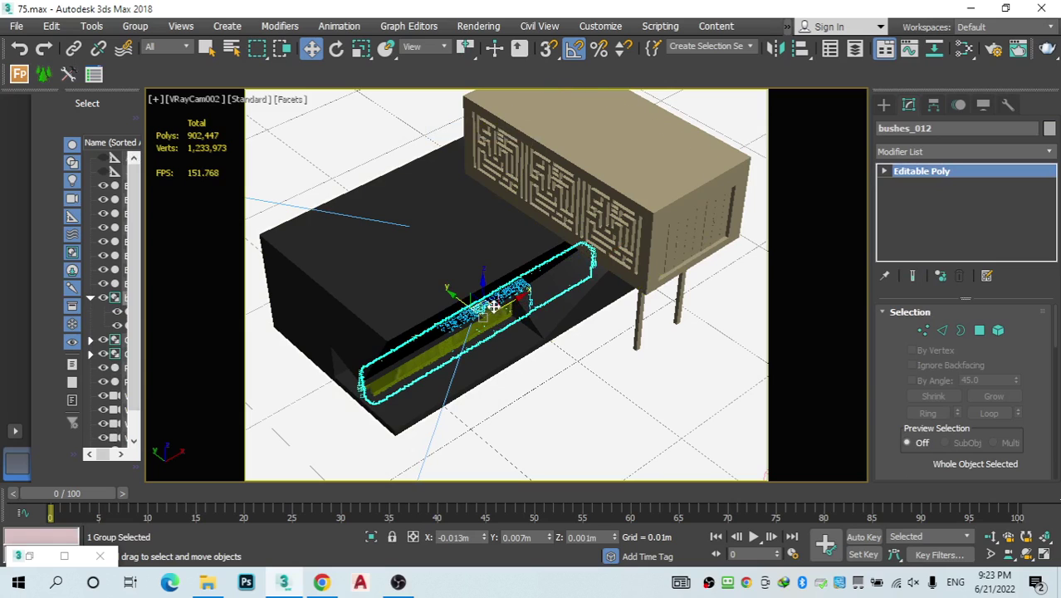
left_click_drag(493, 320, 492, 320, "shift")
left_click(531, 356)
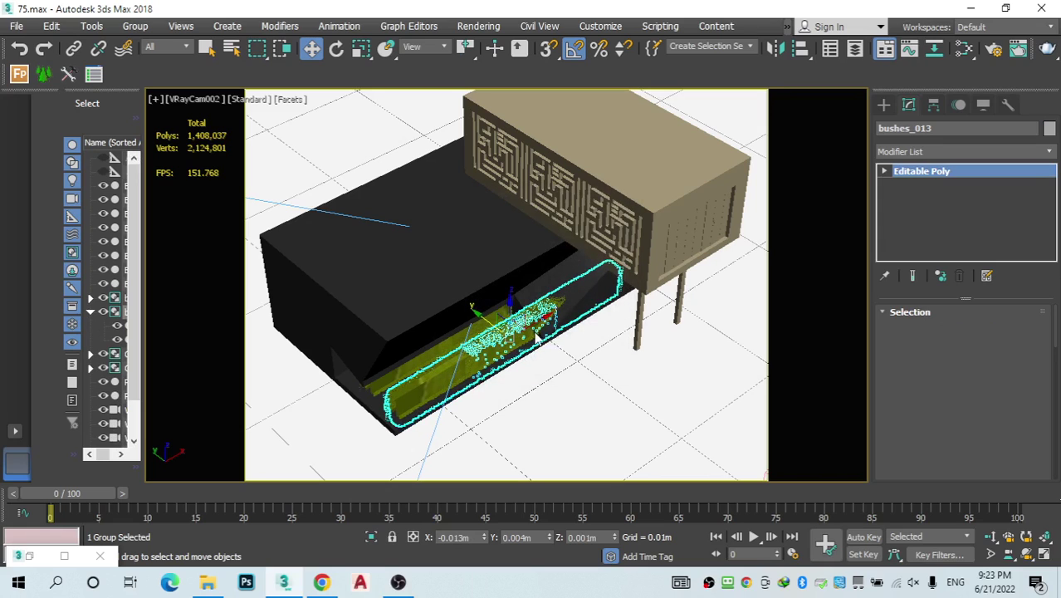
Step: Raise the hedge copy to about Z 0.007 m and slide it along the dark front wall, above the recessed opening
left_click_drag(529, 325, 598, 268)
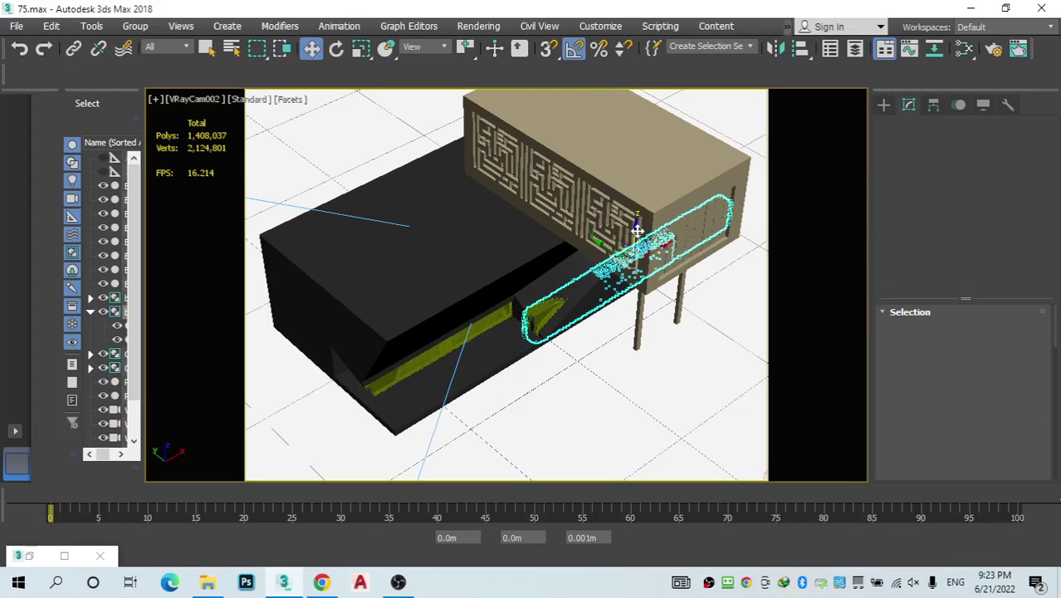
left_click_drag(636, 253, 628, 229)
key("p")
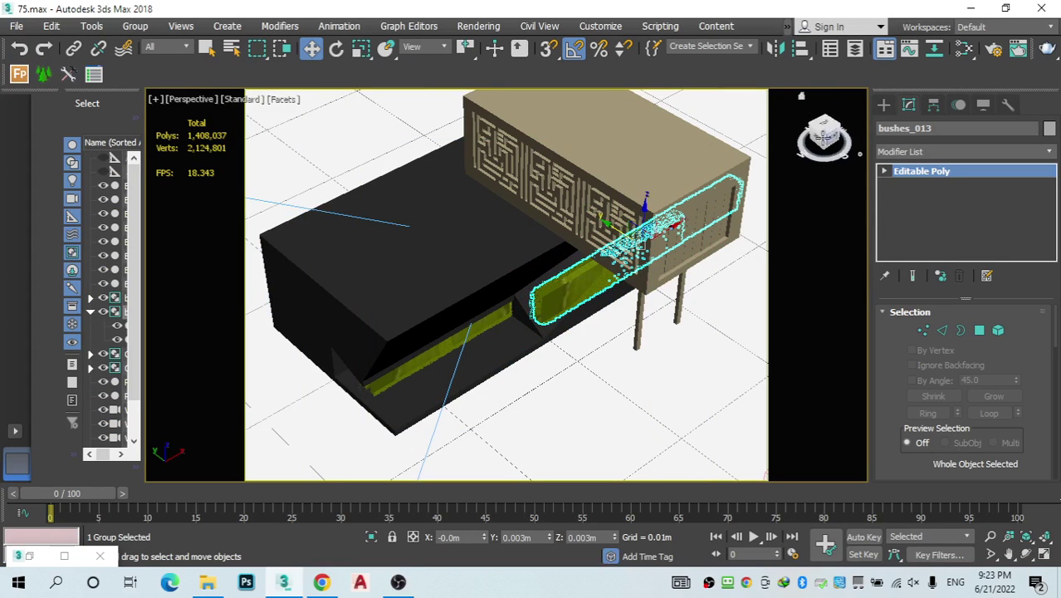
left_click(823, 137)
middle_click_drag(721, 190, 748, 199, "alt")
scroll(689, 199, "up", 3)
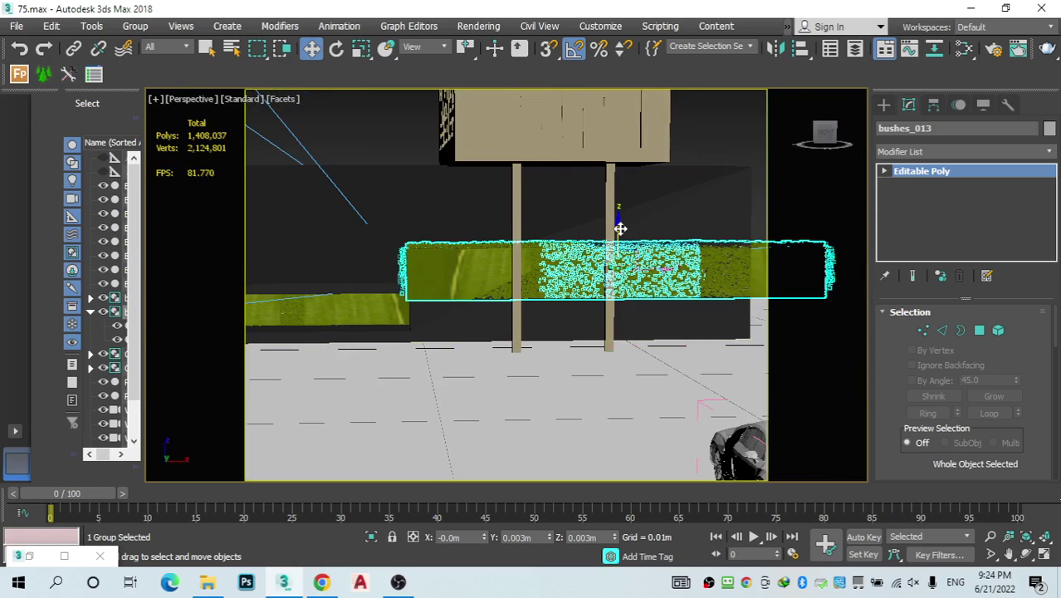
left_click_drag(620, 227, 591, 161)
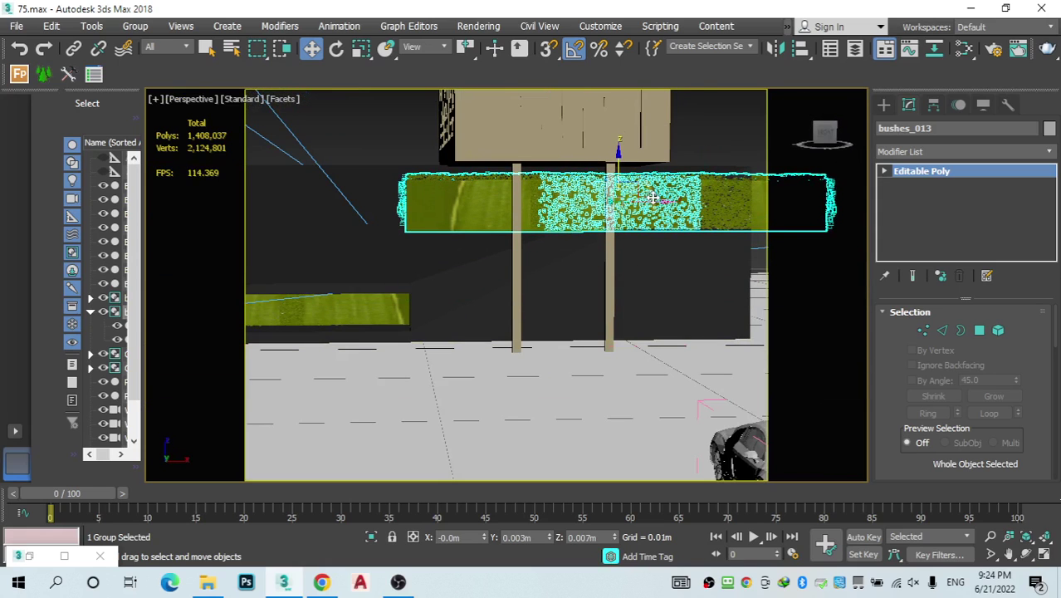
left_click_drag(639, 206, 447, 205)
scroll(619, 244, "down", 3)
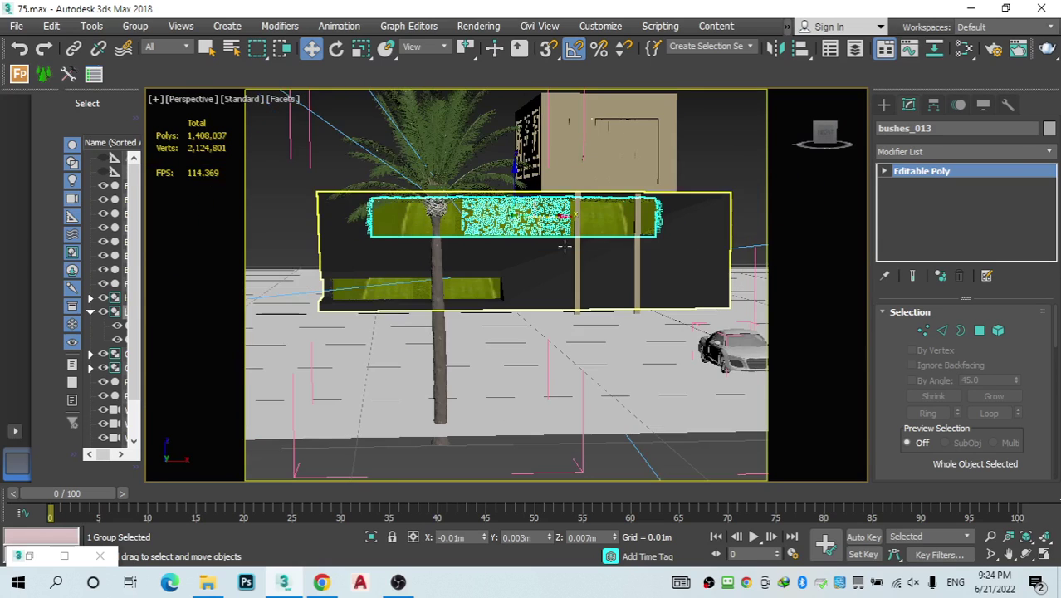
Step: Lower the hedge copy slightly to about Z 0.006 m and push it back into the dark front wall
scroll(509, 196, "up", 2)
left_click_drag(516, 187, 517, 195)
left_click_drag(818, 173, 775, 143)
scroll(559, 221, "up", 2)
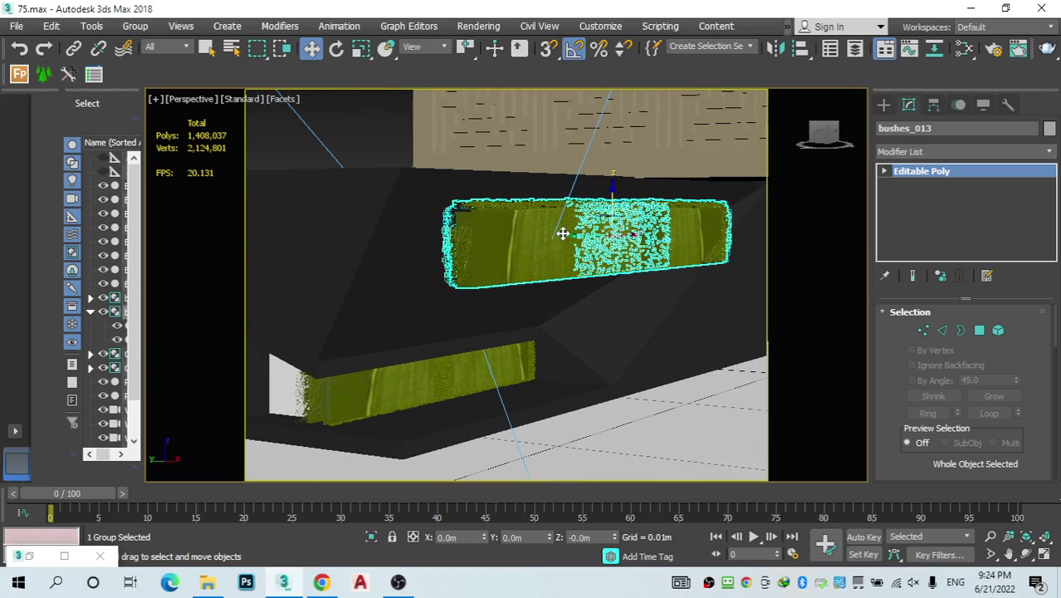
mouse_move(575, 234)
left_mouse_down()
mouse_move(549, 241)
mouse_move(564, 238)
left_mouse_up()
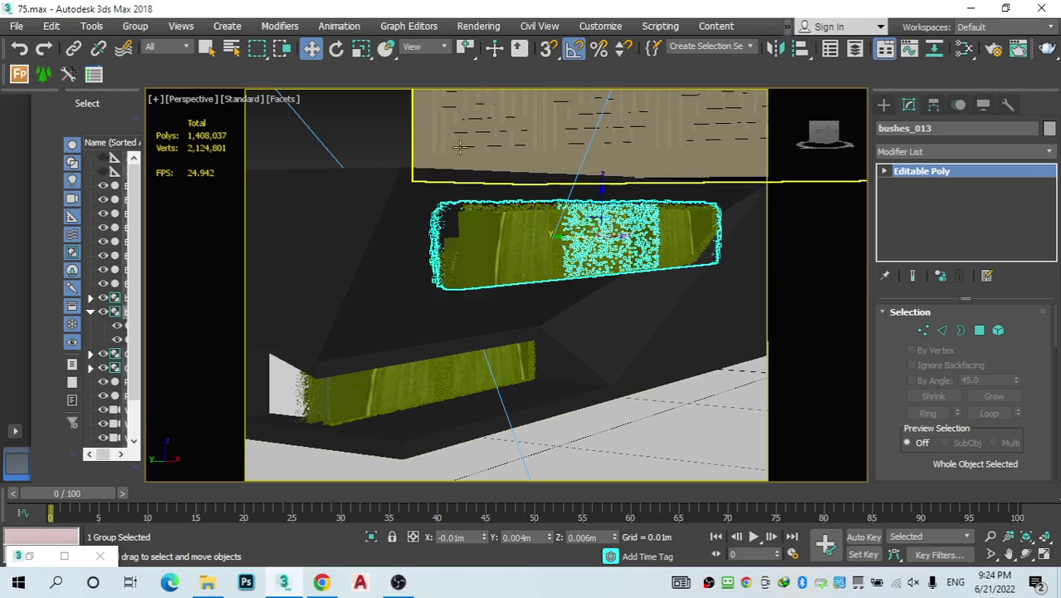
Step: Tilt the hedge copy 15 degrees about the X axis to follow the sloping front wall
left_click(336, 49)
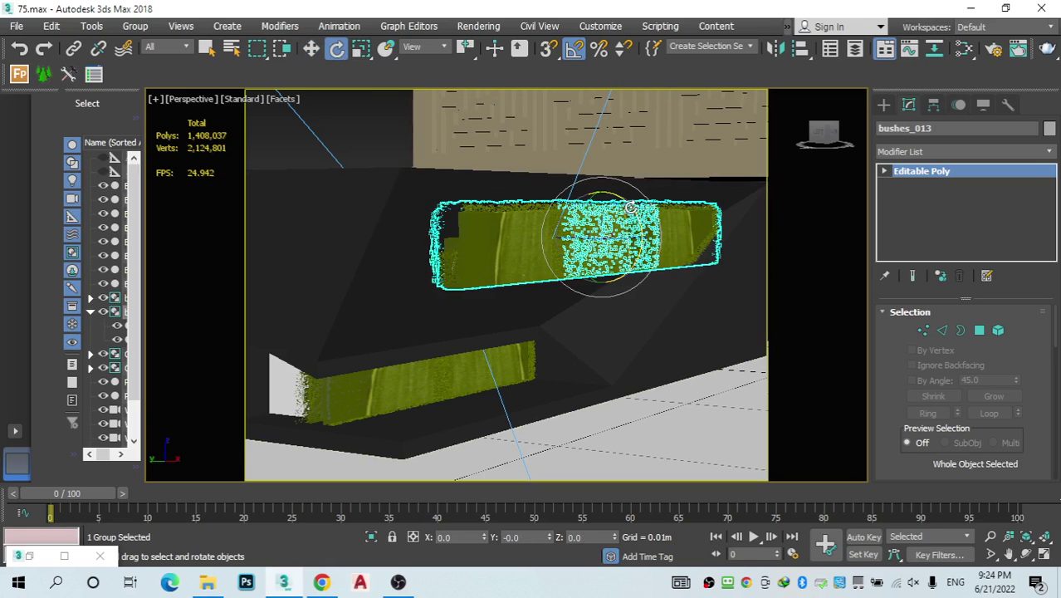
left_click_drag(631, 207, 502, 198)
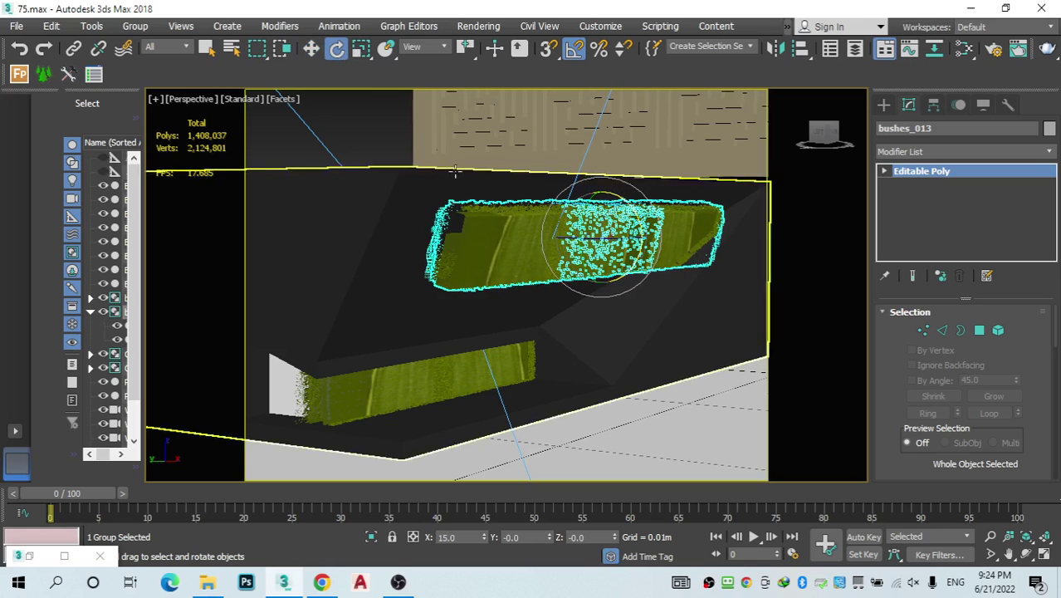
Step: Nudge the upper hedge copy slightly along the dark front wall and tilt it to 25 degrees about the X axis
left_click(310, 48)
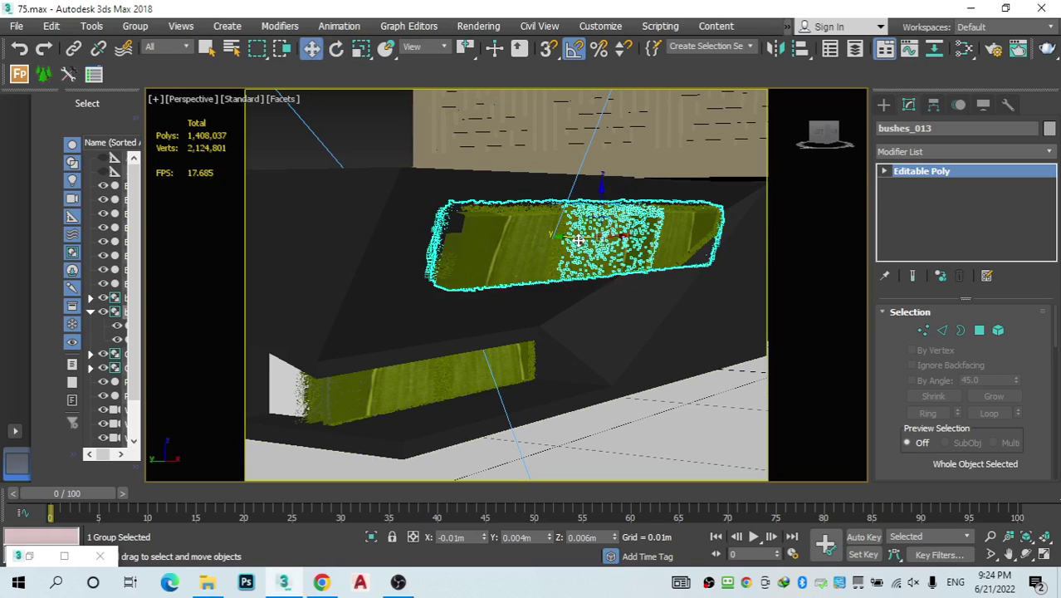
left_click_drag(579, 240, 573, 245)
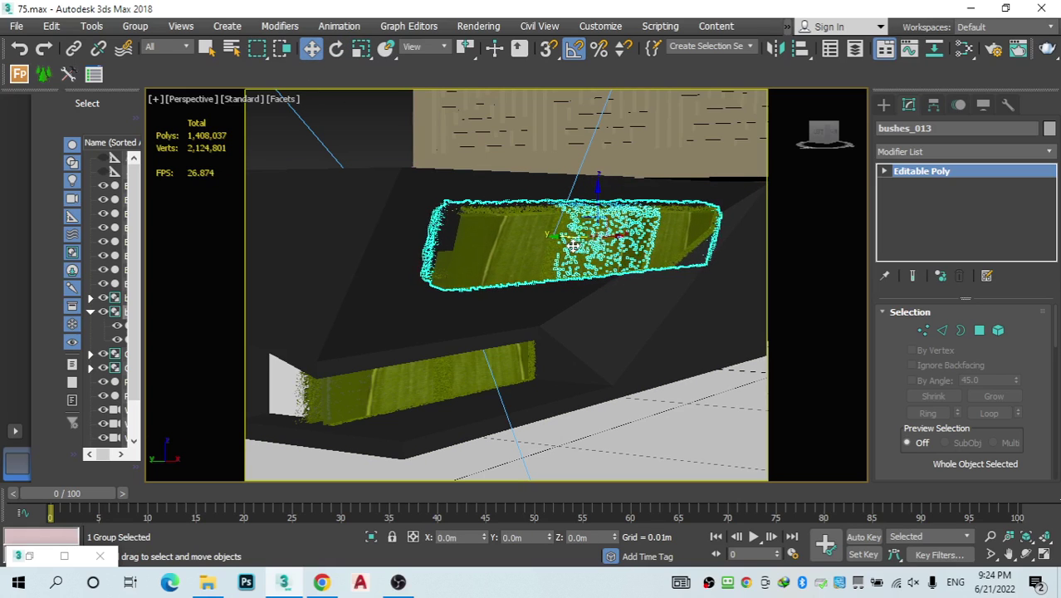
left_click(336, 48)
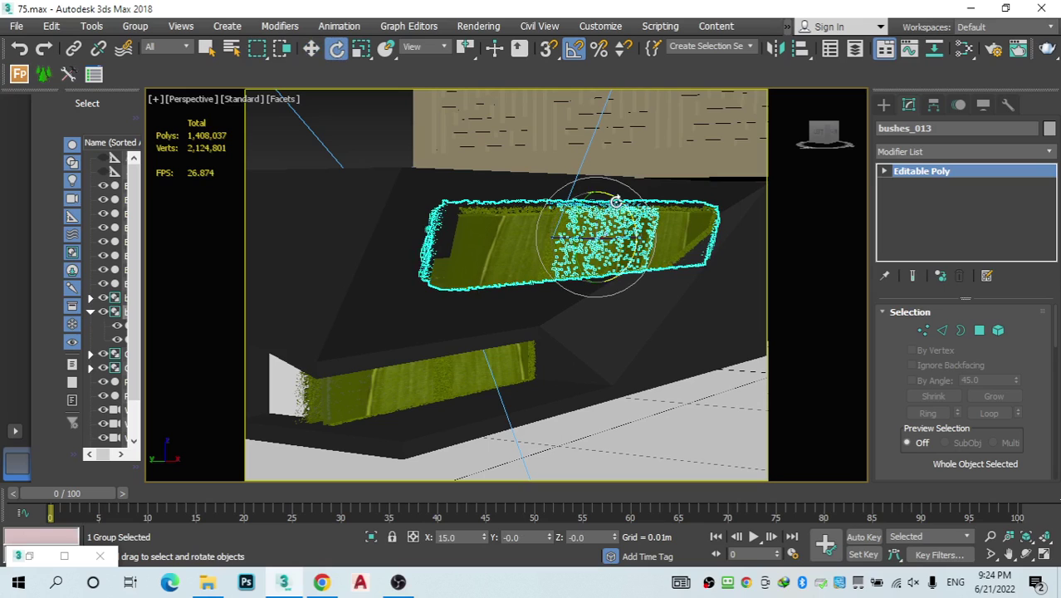
left_click_drag(621, 200, 611, 200)
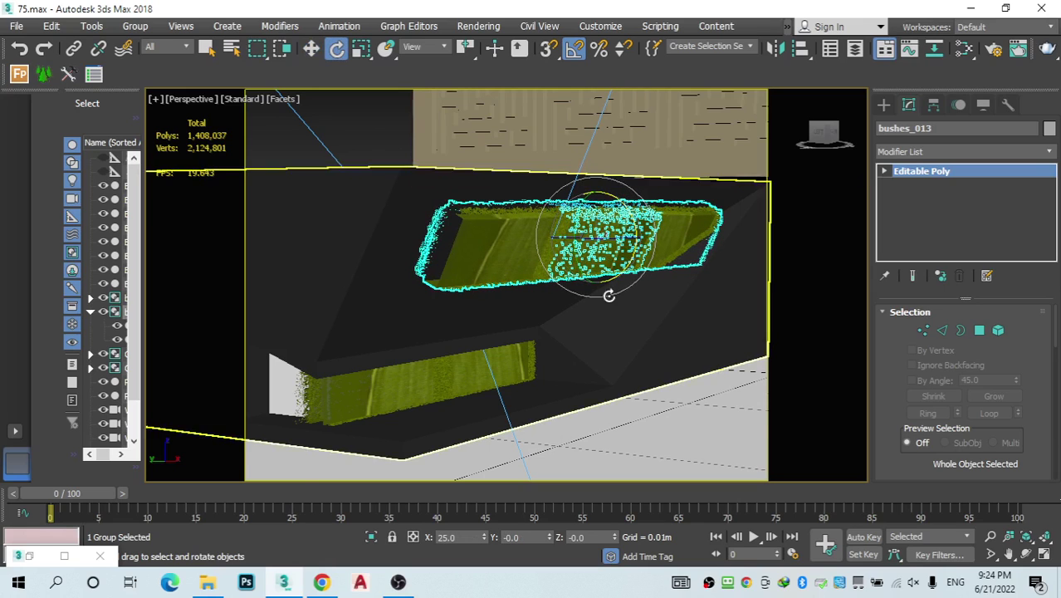
Step: Slide the upper hedge copy along the front wall toward the pillars, to about X -0.007 m, and deselect it
scroll(652, 329, "down", 3)
left_click(825, 135)
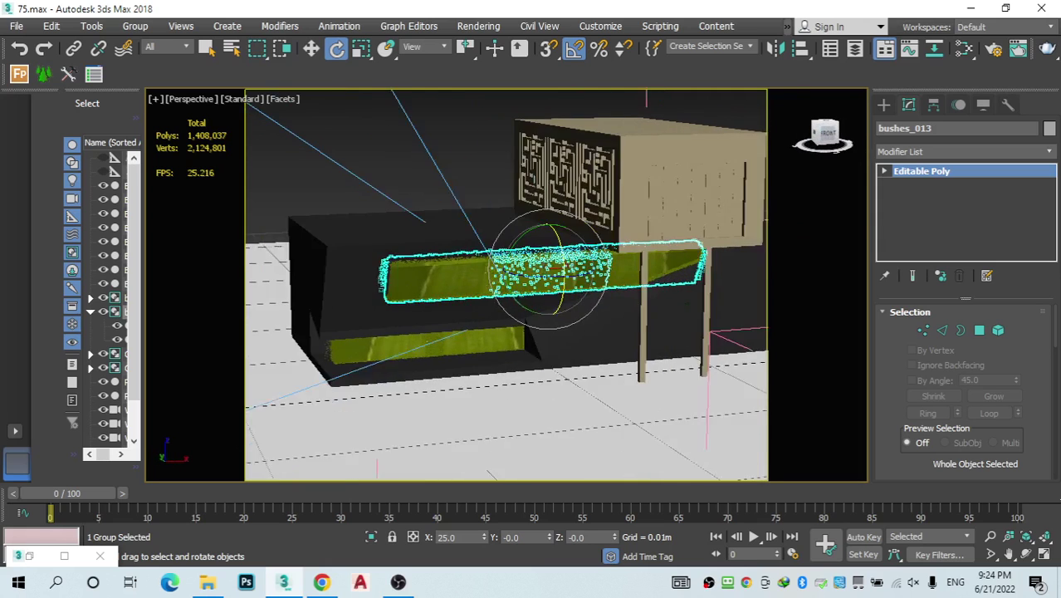
middle_click_drag(336, 157, 389, 169, "alt")
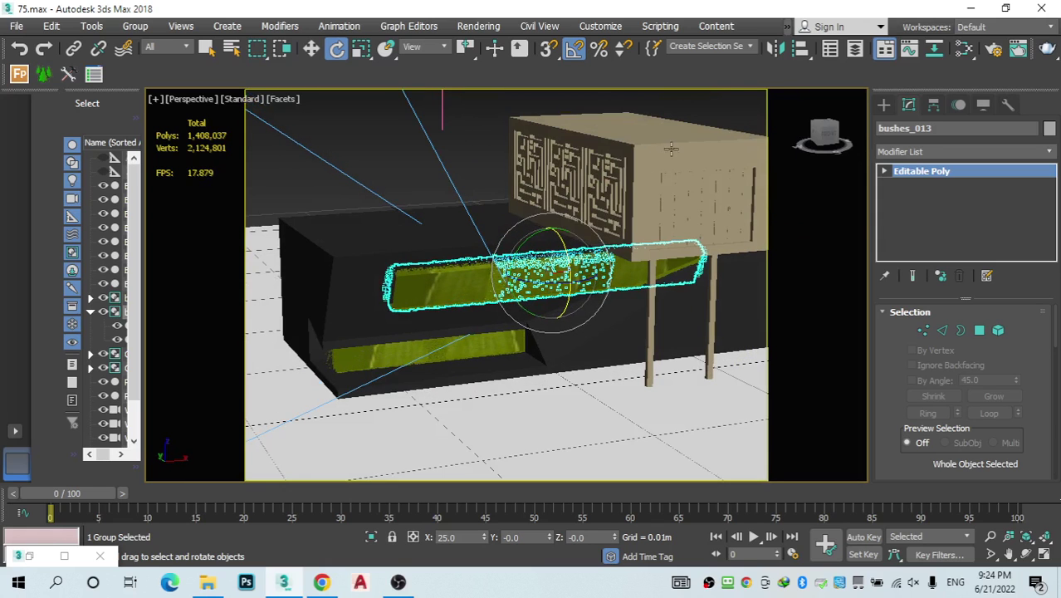
left_click(389, 171)
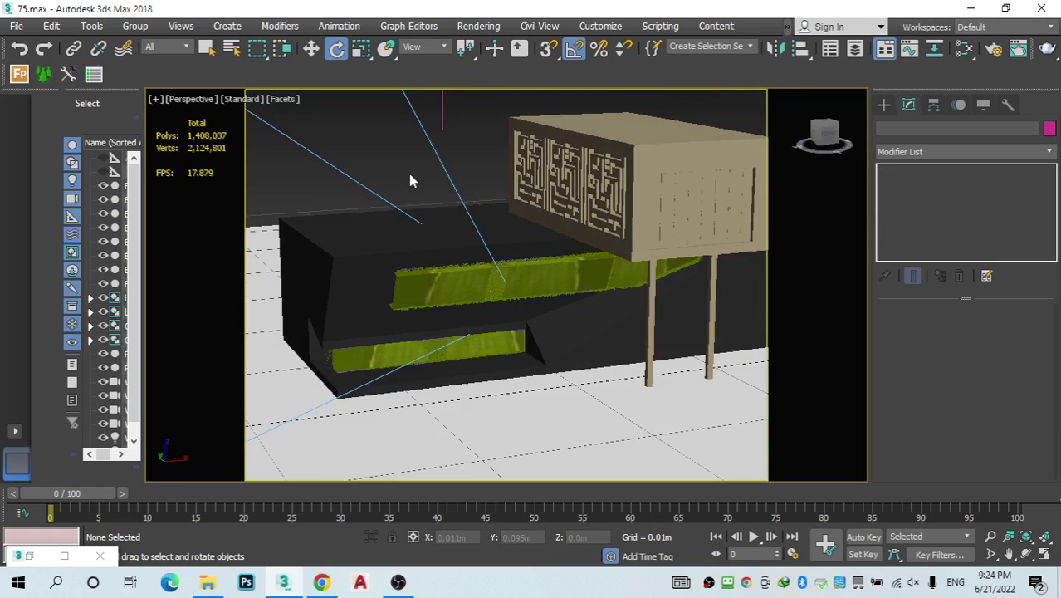
left_click(823, 135)
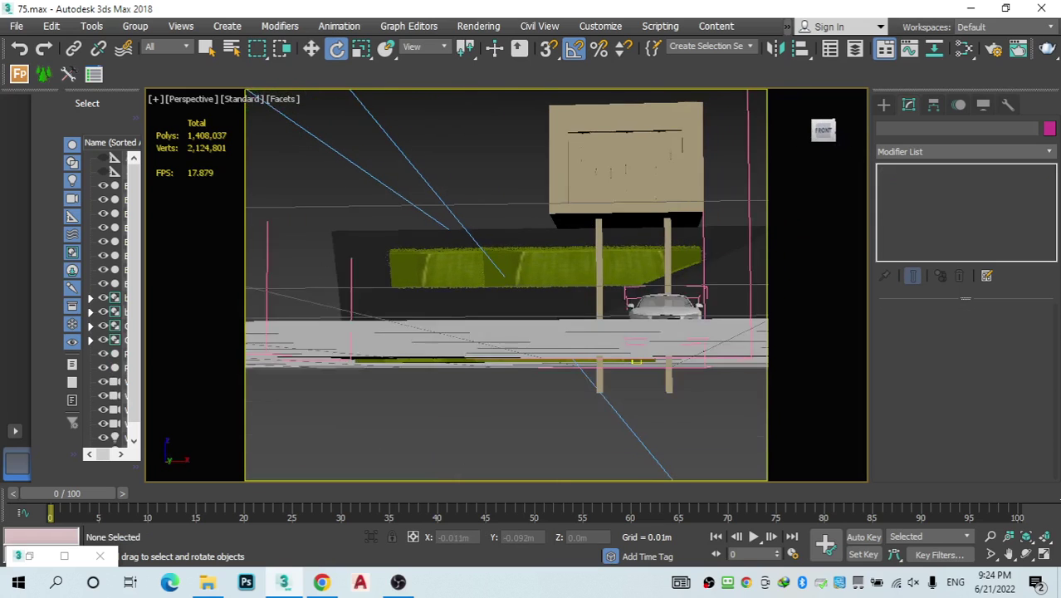
left_click(487, 262)
left_click(310, 48)
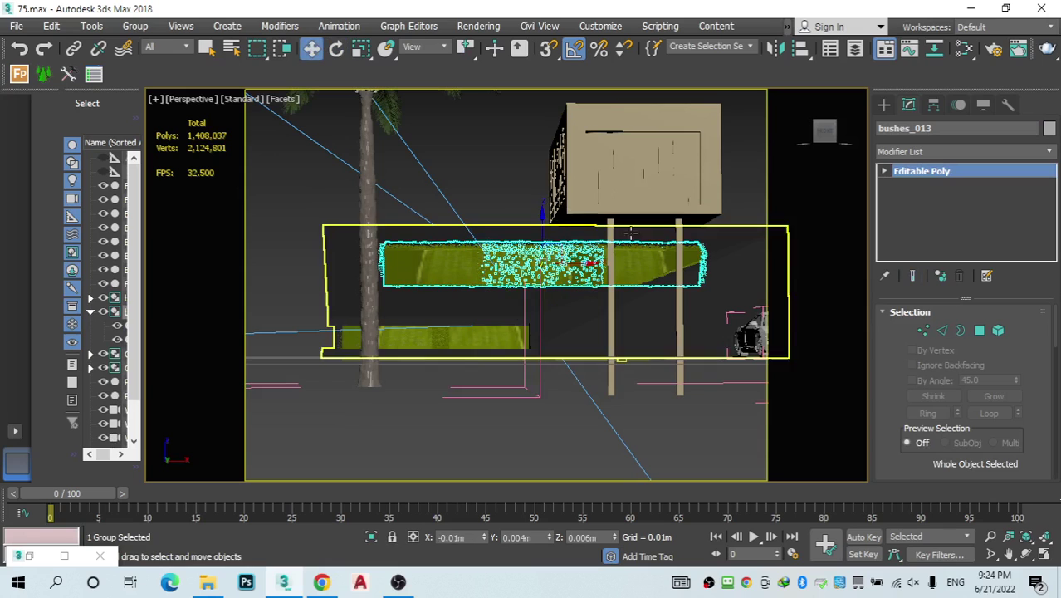
left_click_drag(555, 253, 603, 268)
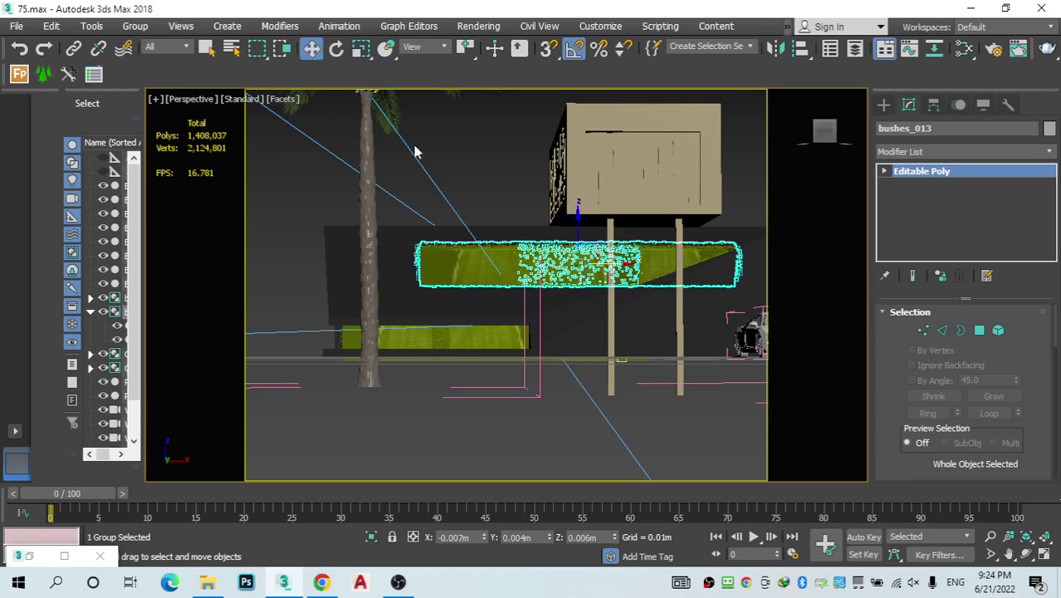
left_click(502, 139)
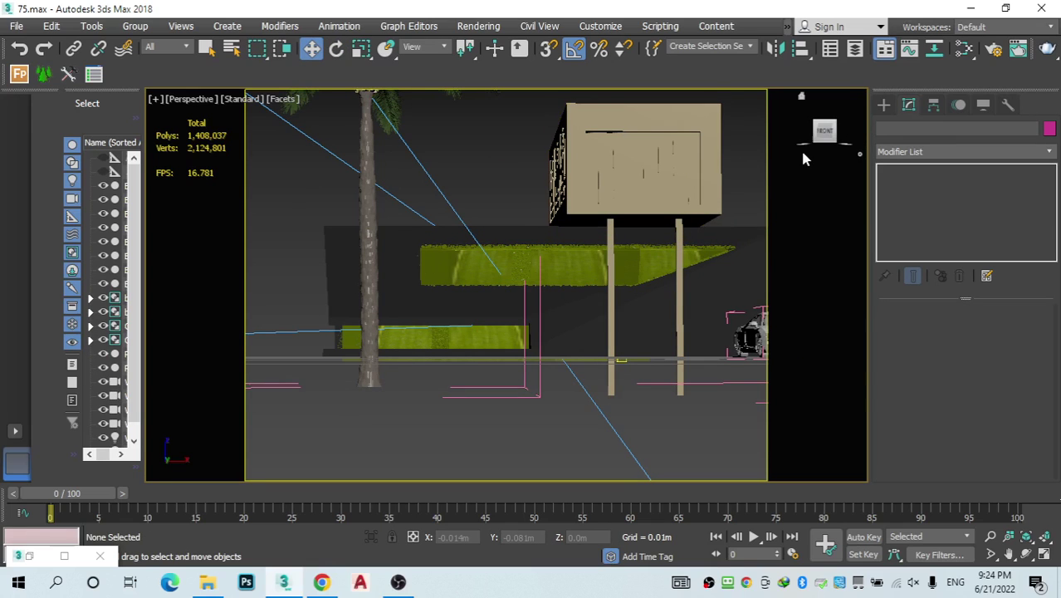
Step: Switch to the VRayCam001 camera view and delete the white box in the recessed opening
left_click_drag(836, 130, 872, 130)
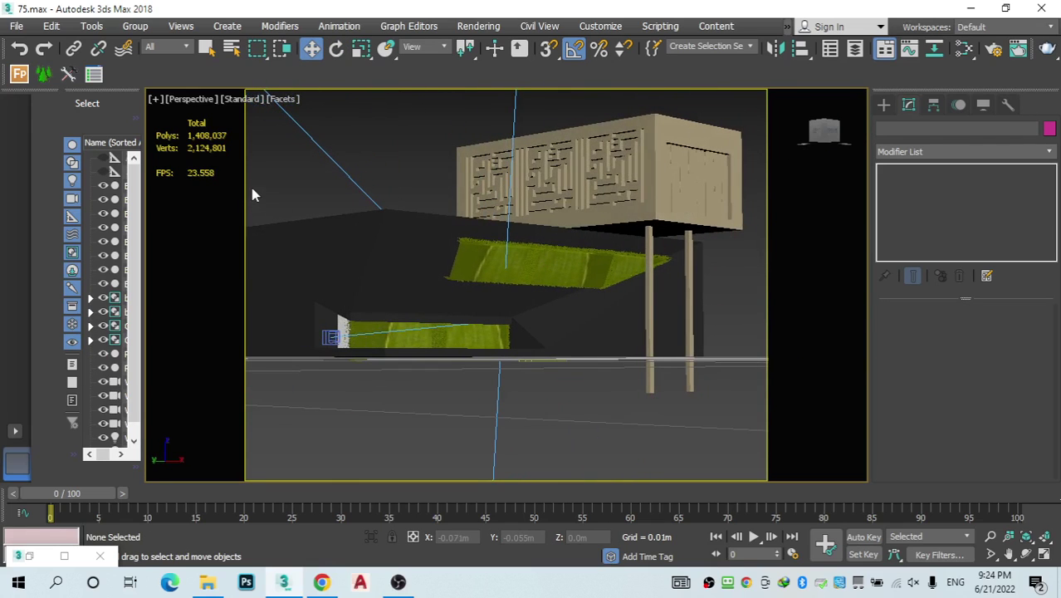
left_click(199, 102)
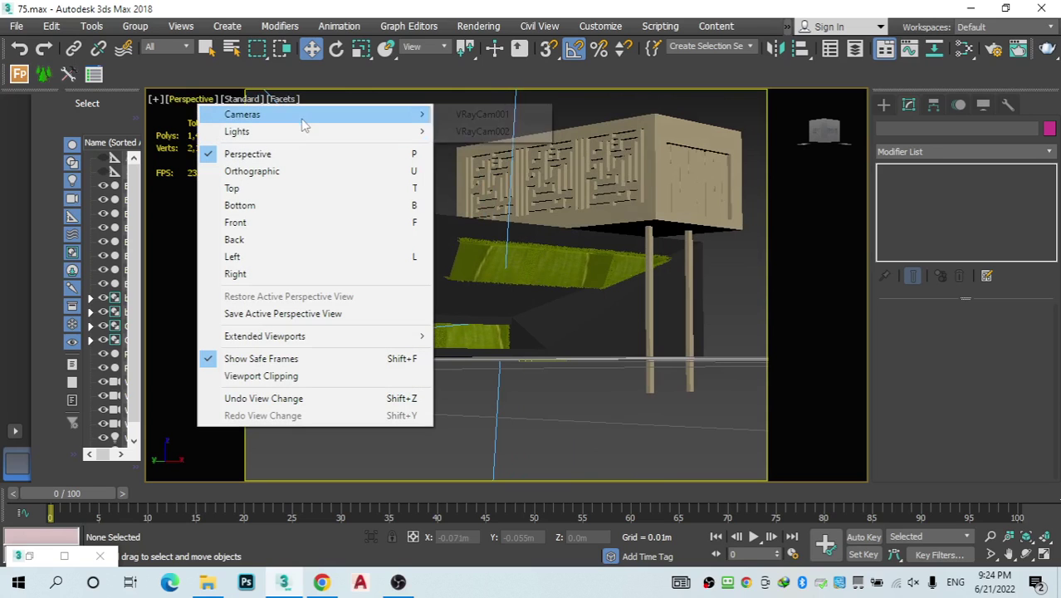
mouse_move(328, 117)
left_click(475, 115)
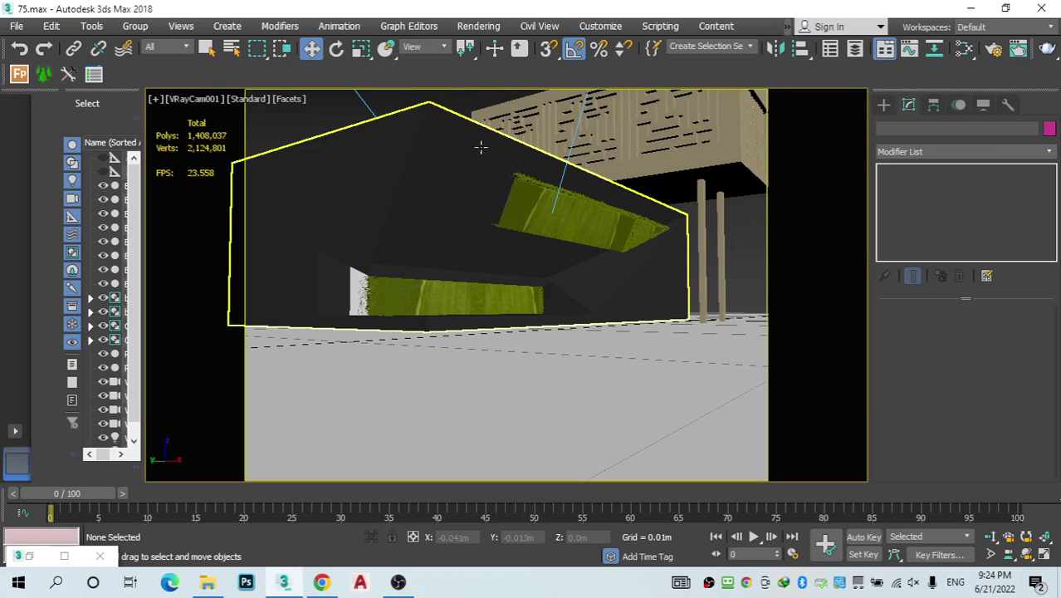
left_click(363, 290)
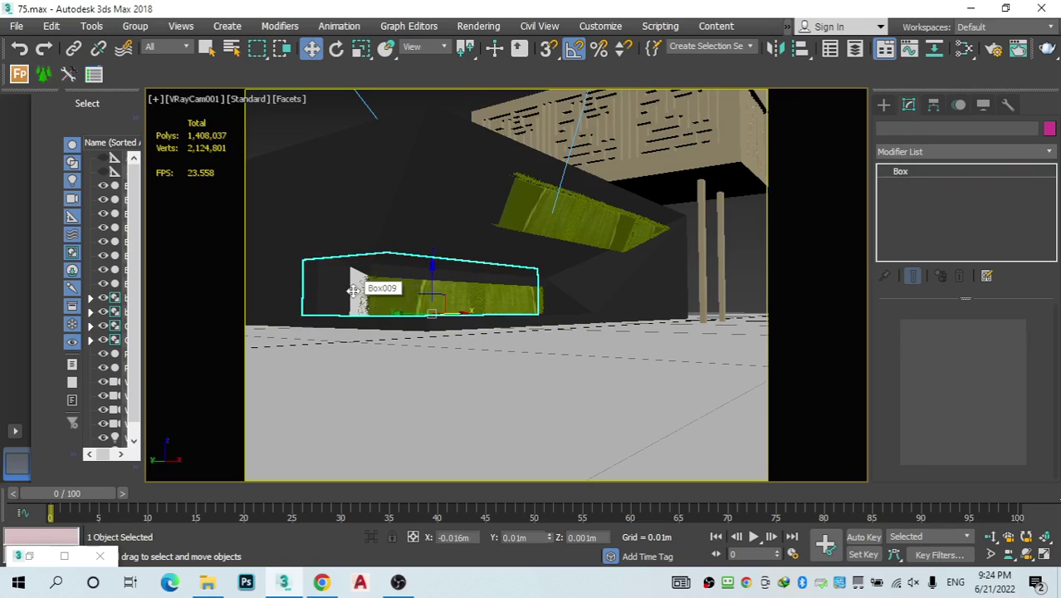
left_click(405, 313)
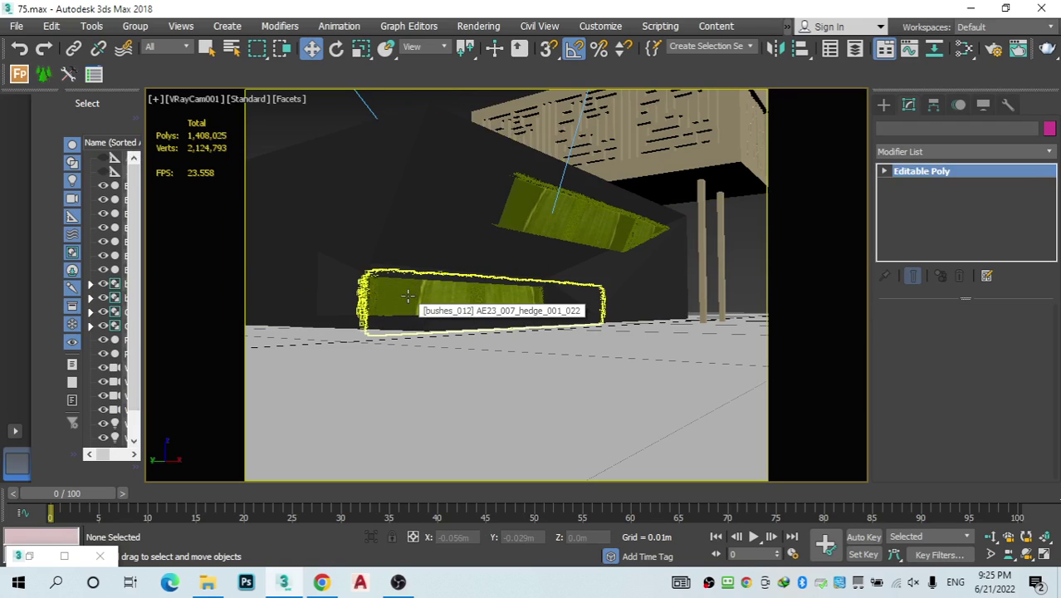
Step: Slide the lower hedge along the recess to fill the space at its far end, and select the ground plane
left_click_drag(479, 302, 453, 308)
left_click(505, 456)
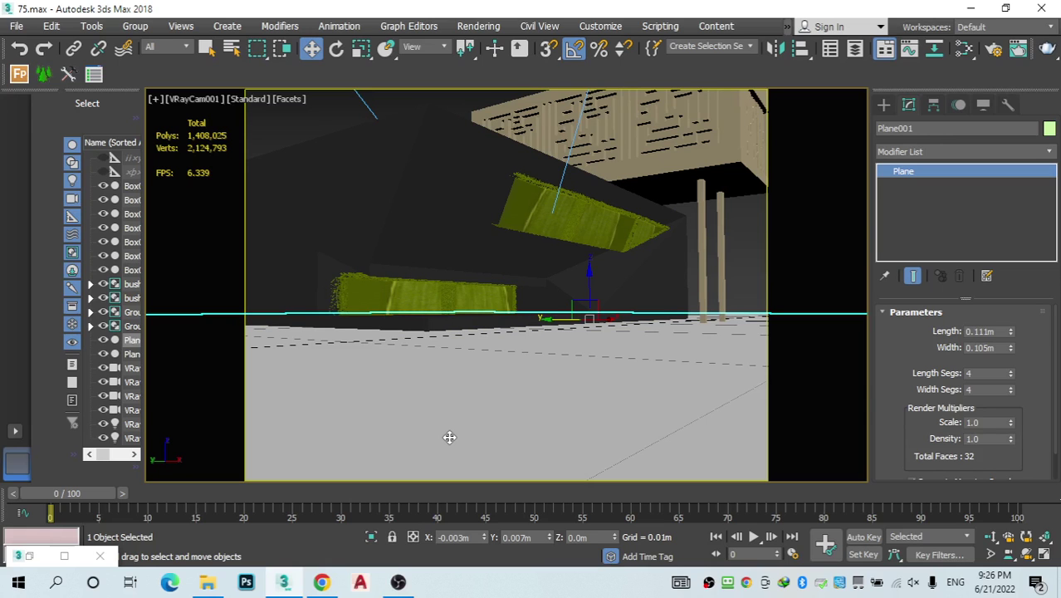
mouse_move(398, 582)
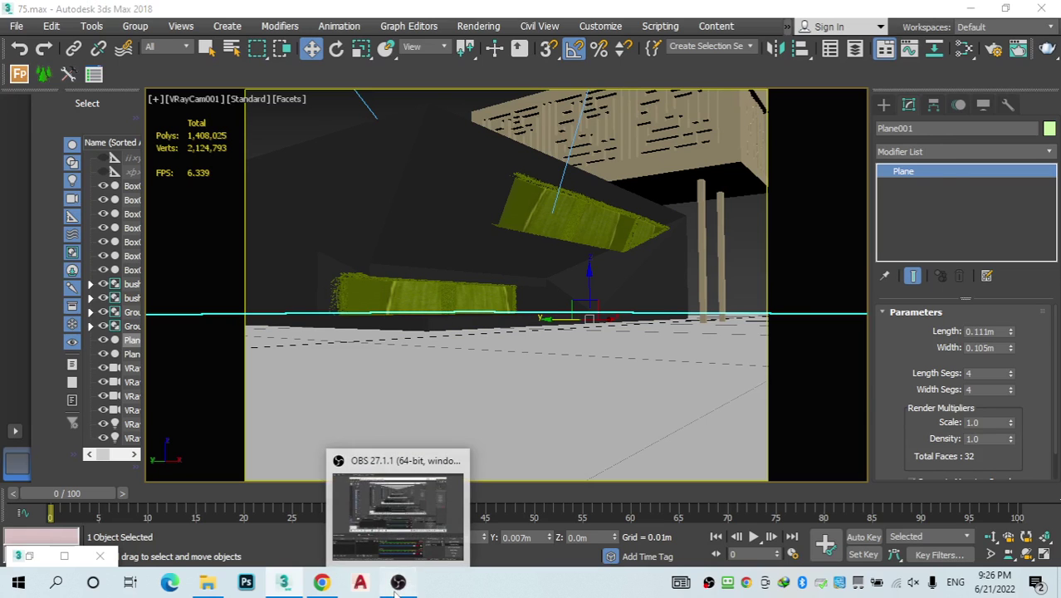